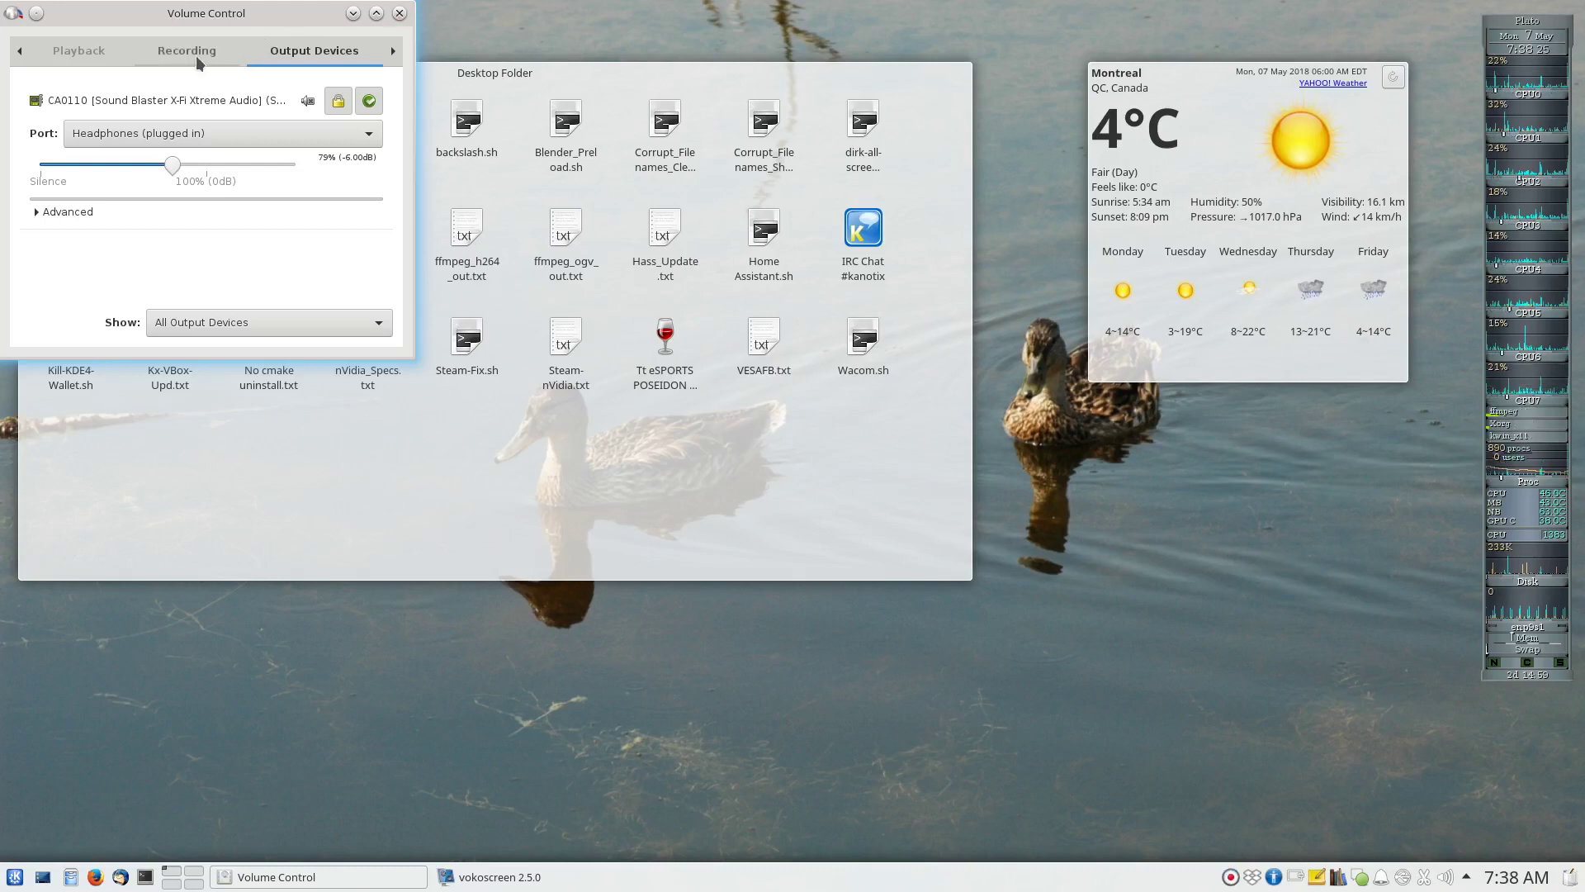
Lower the vokoscreen recording volume in PulseAudio Volume Control, then minimize the window
left_click(195, 56)
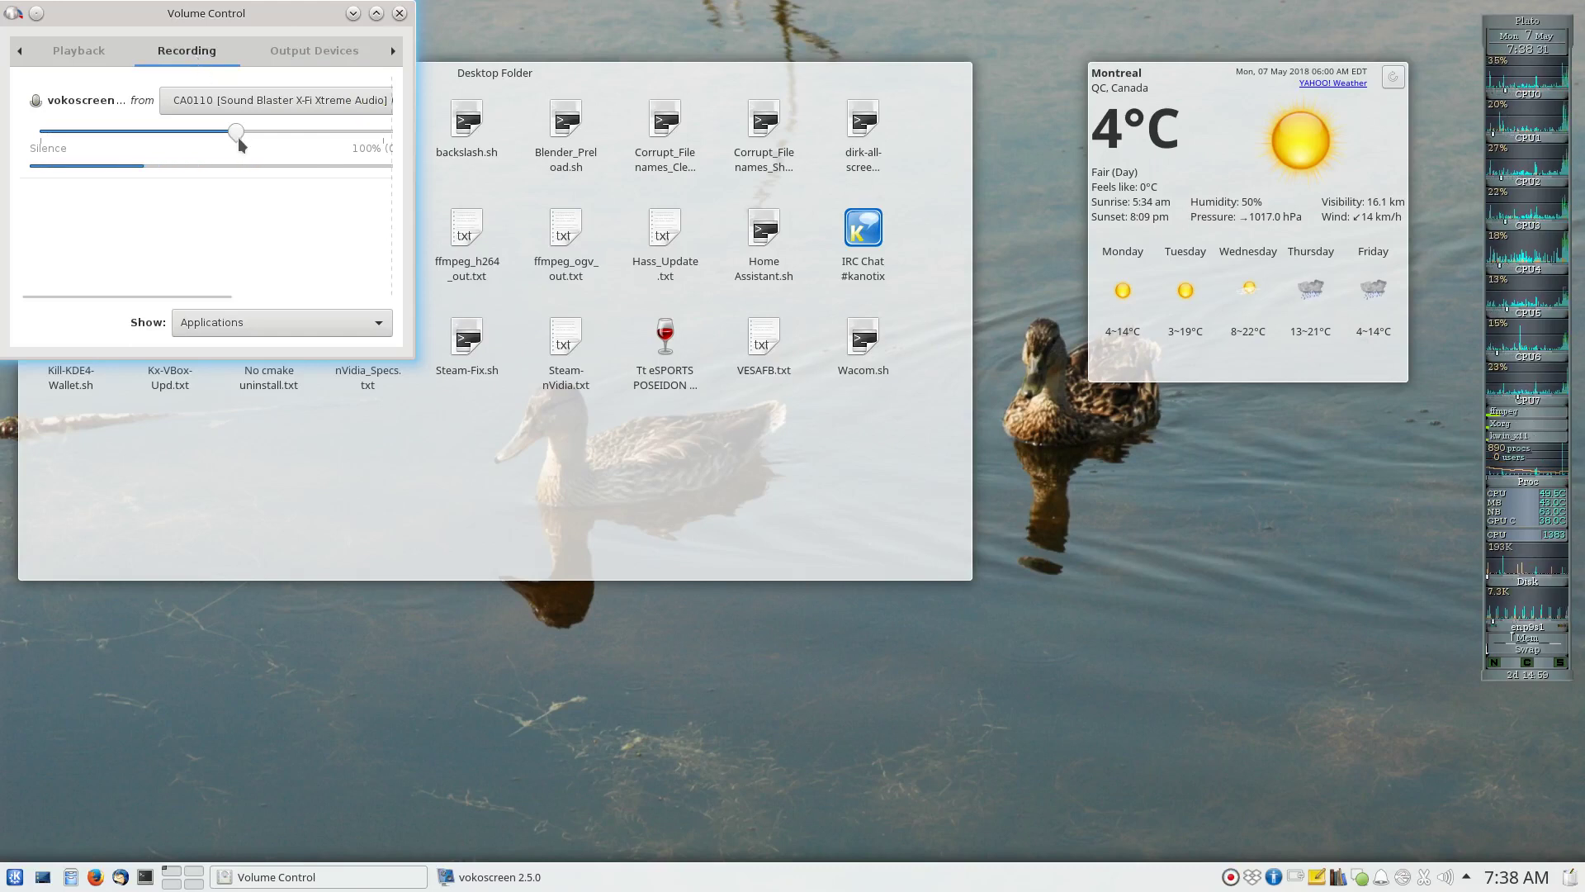
mouse_move(238, 132)
left_mouse_down()
mouse_move(203, 134)
mouse_move(241, 138)
left_mouse_up()
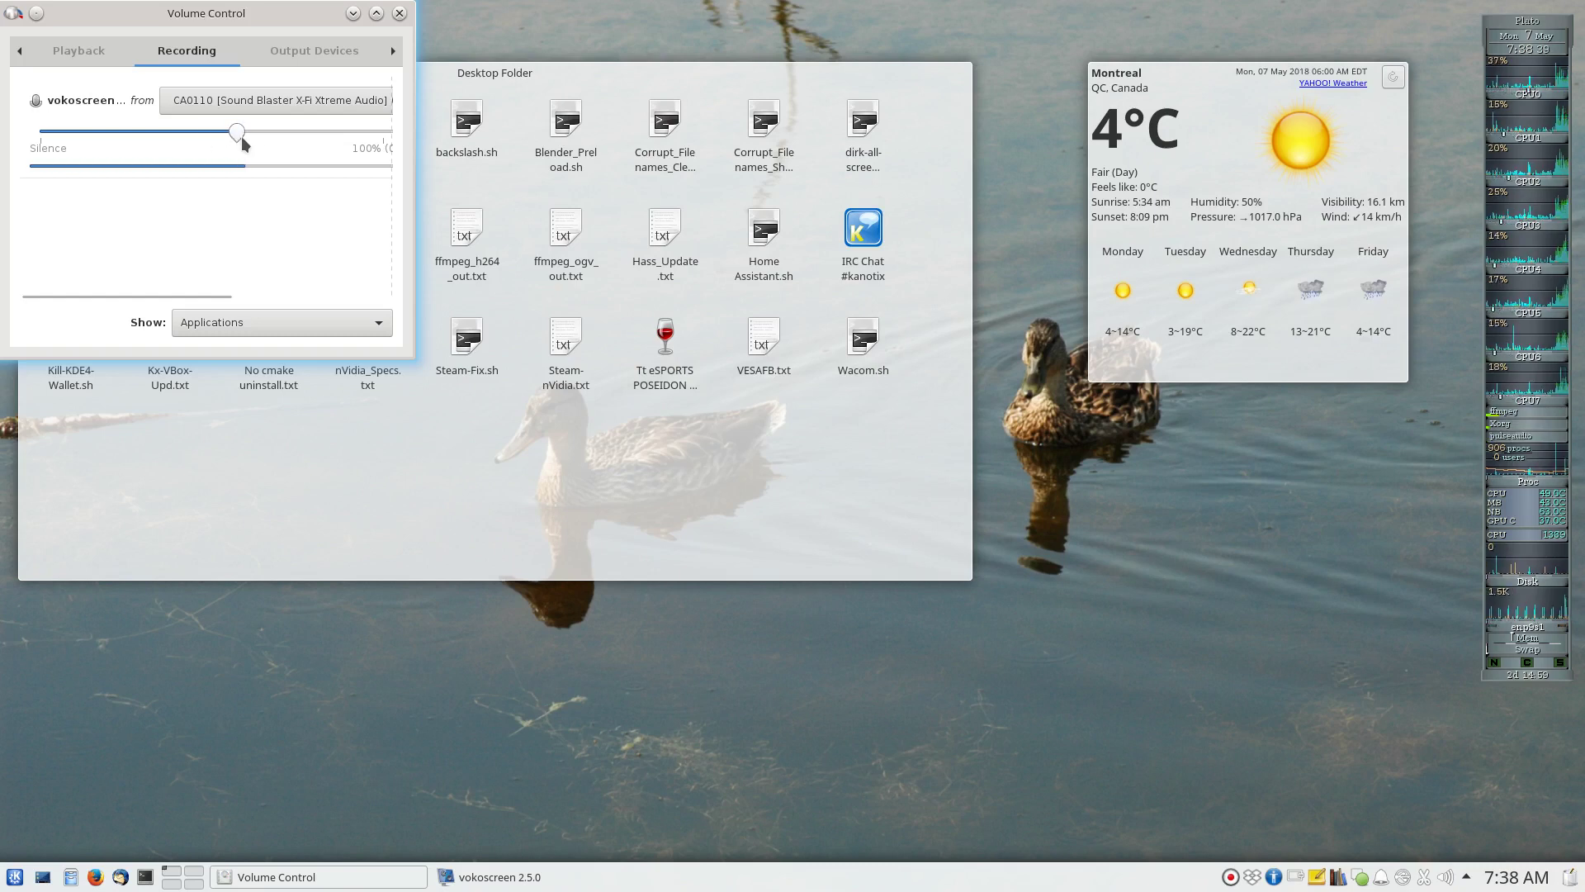
left_click(353, 13)
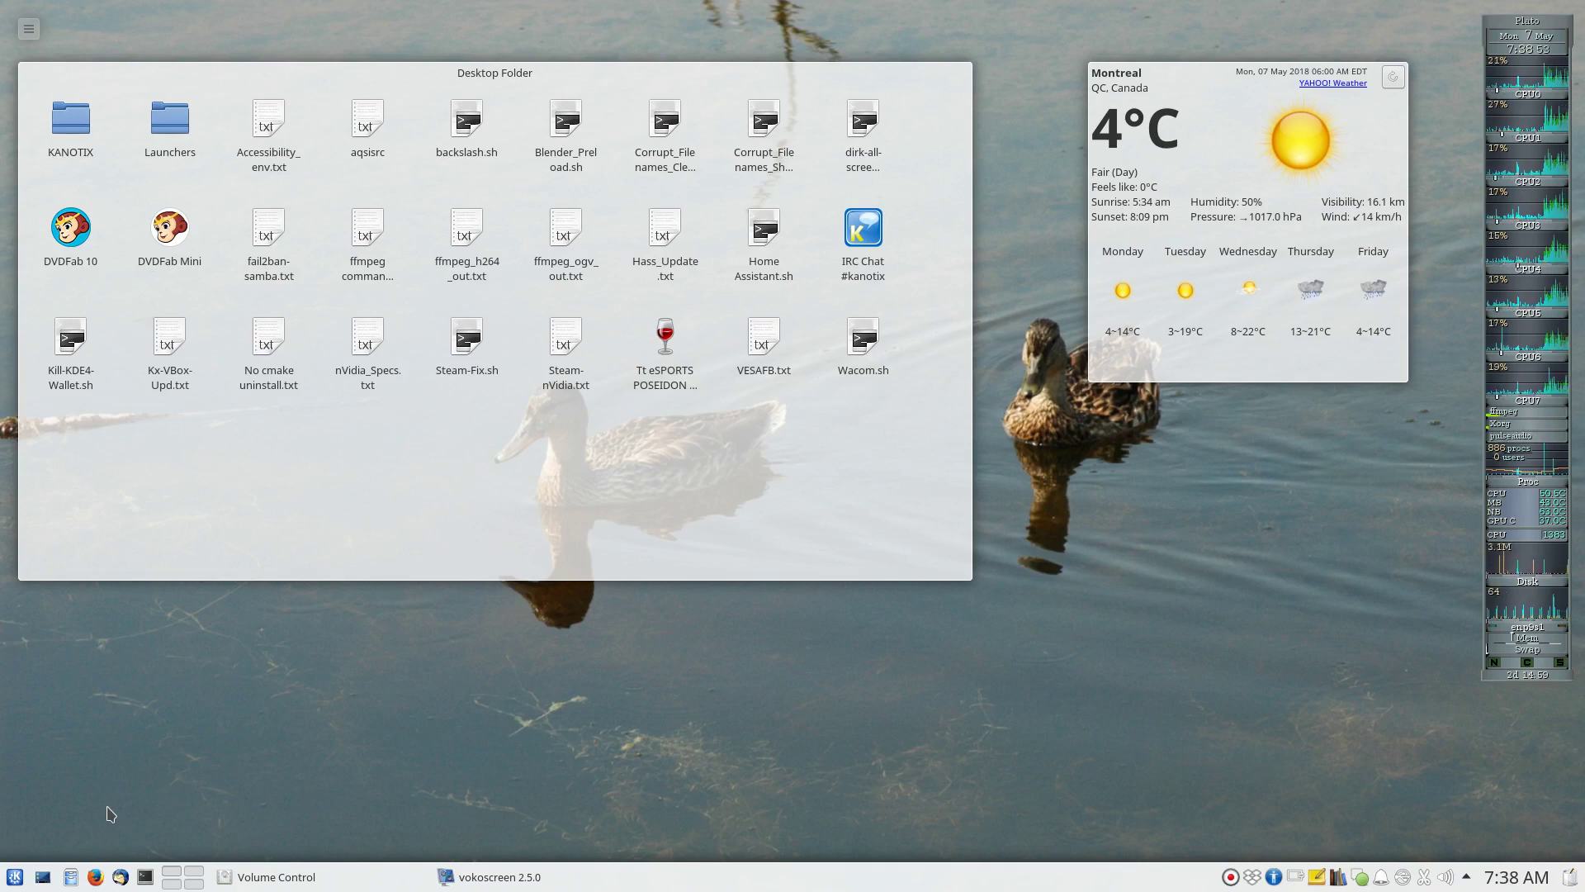
Launch Terragen from the launcher's History list
left_click(17, 878)
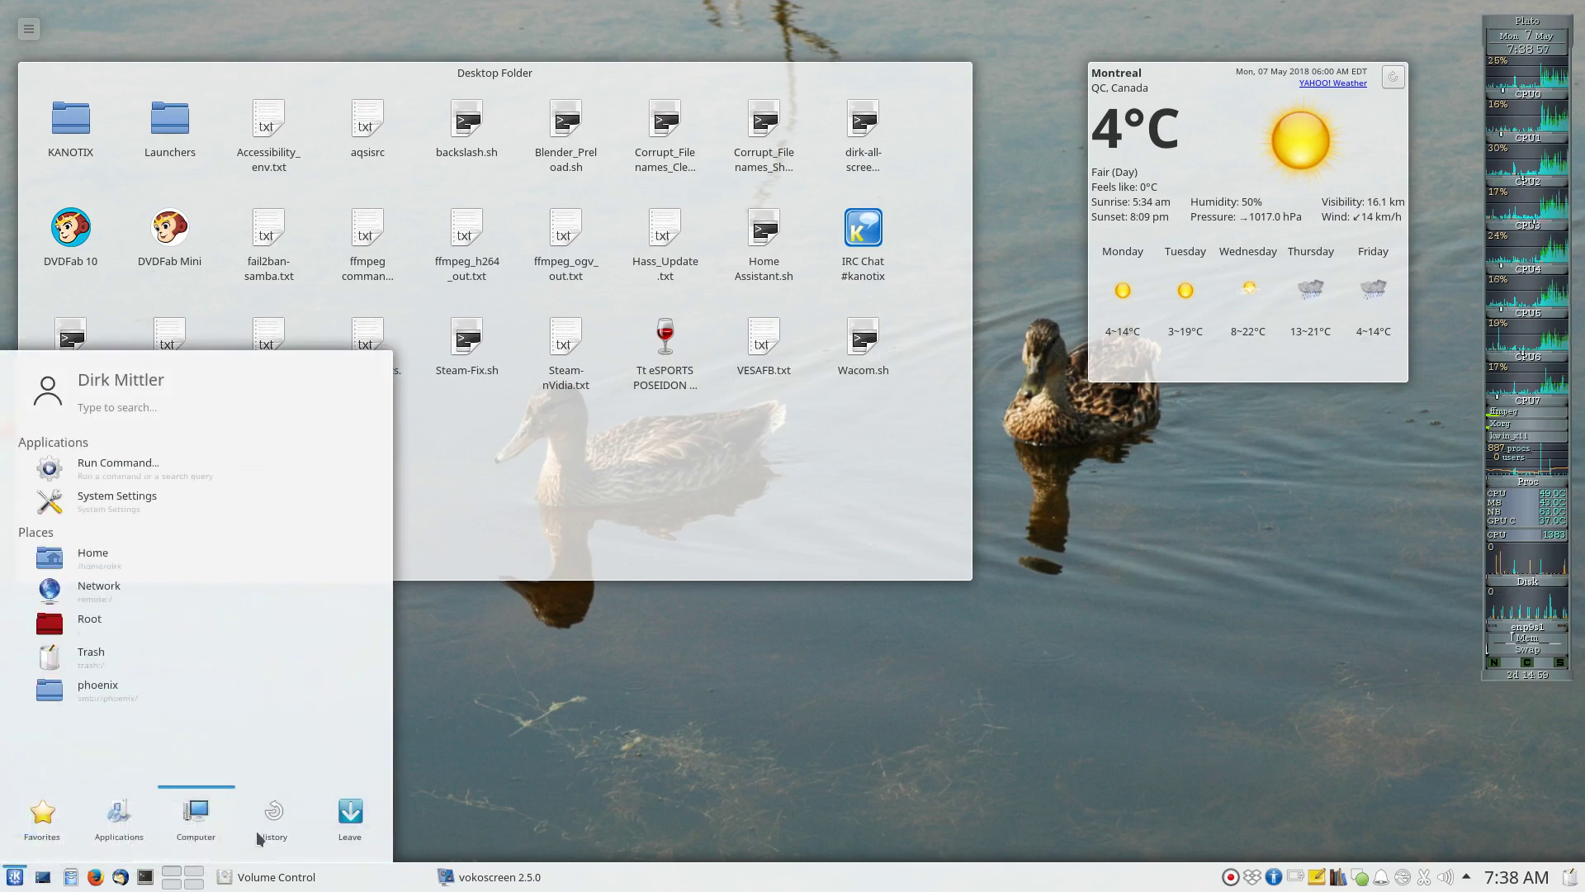
mouse_move(270, 829)
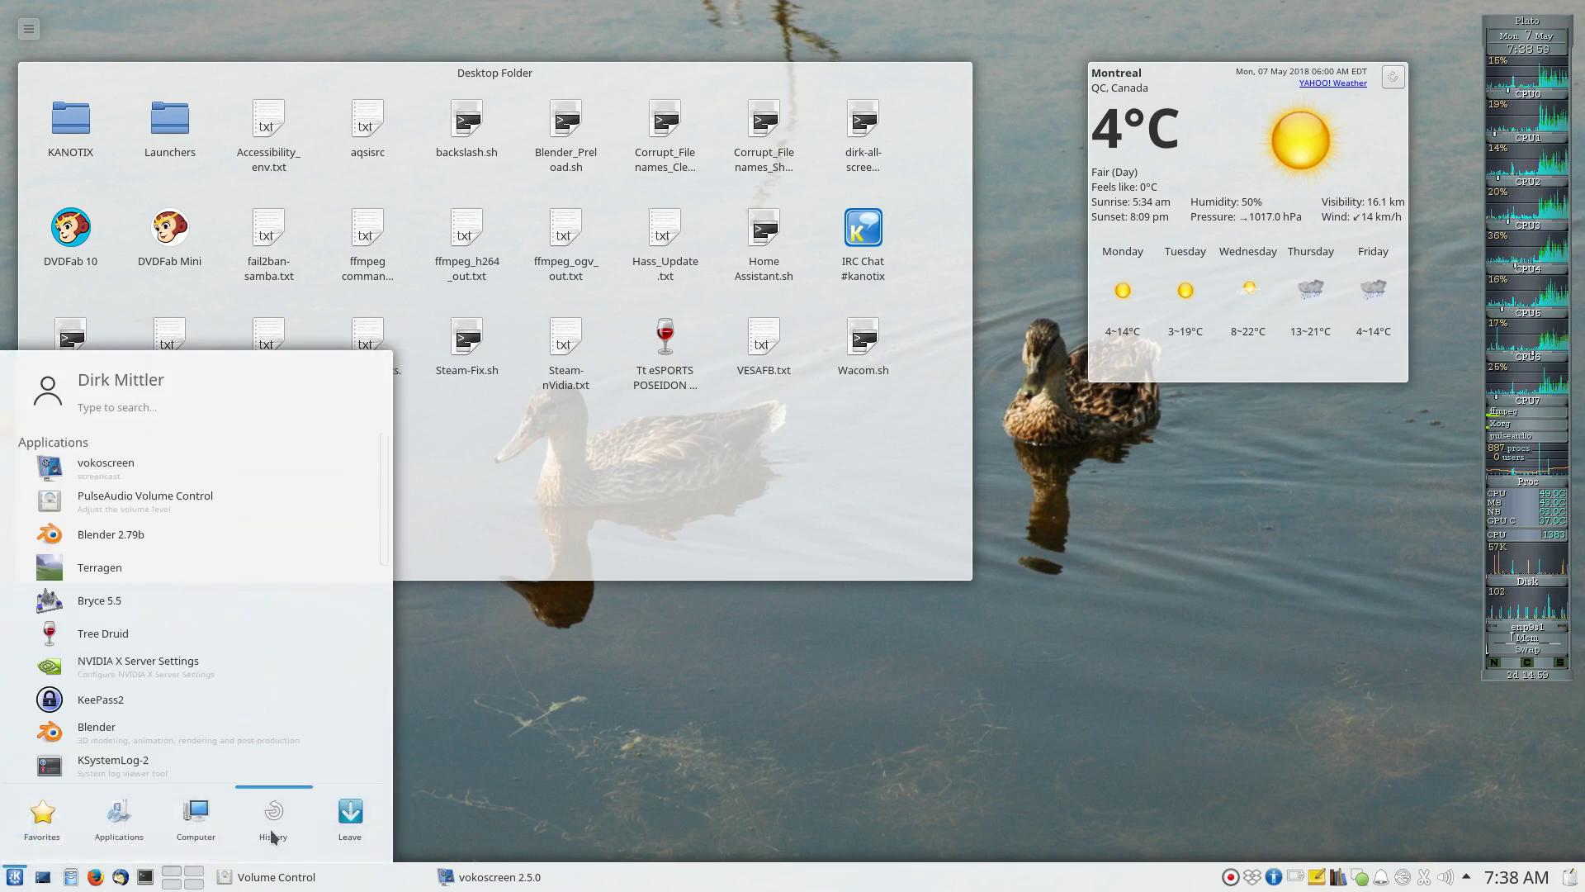
left_click(125, 567)
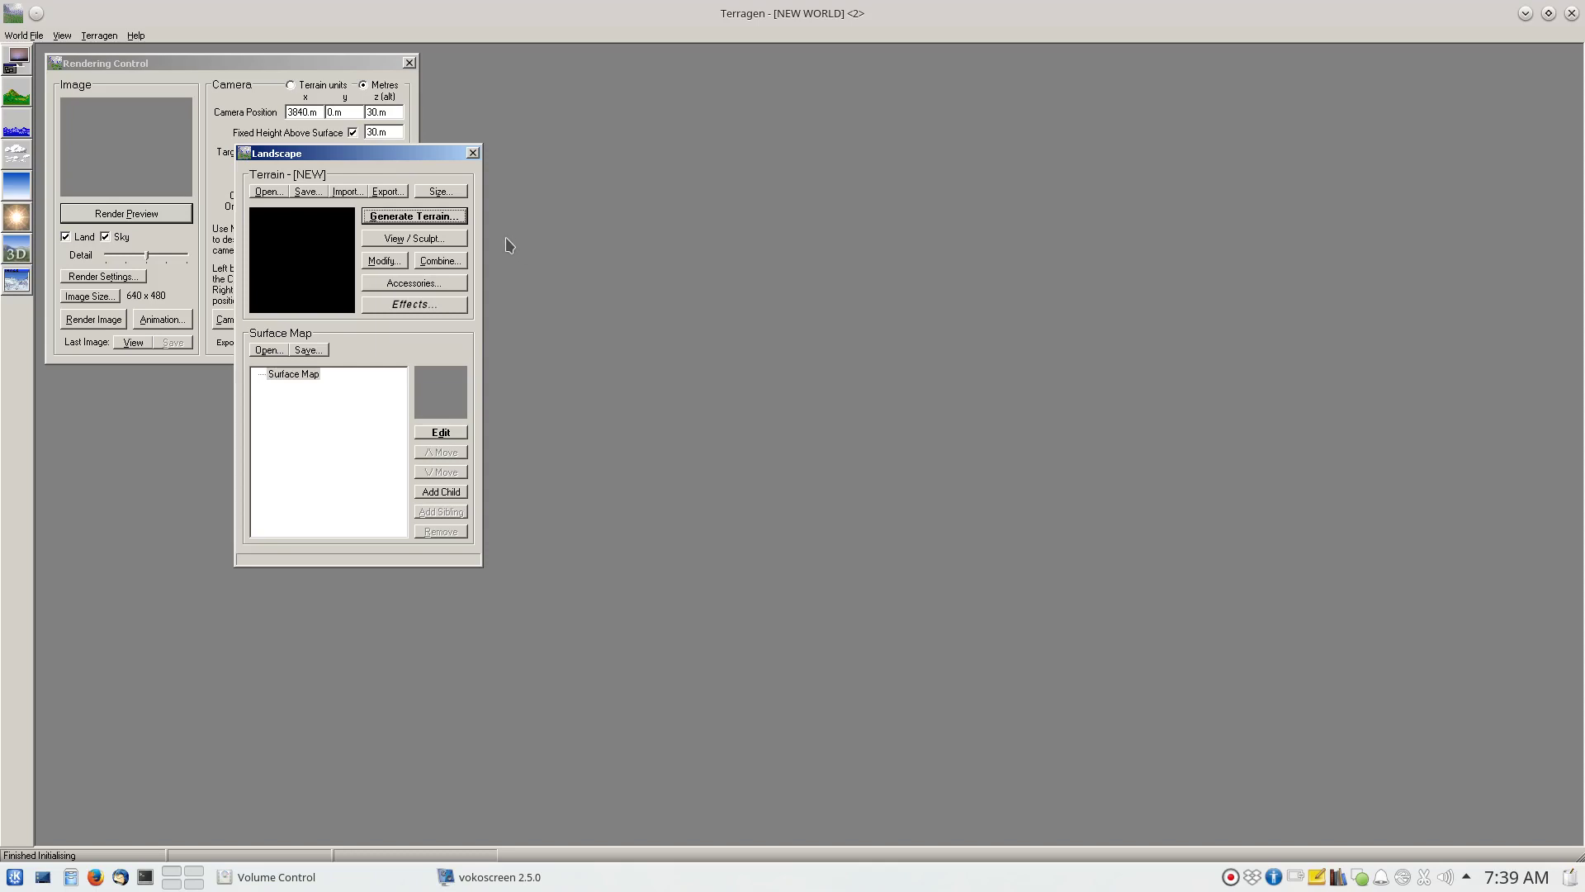
left_click(461, 195)
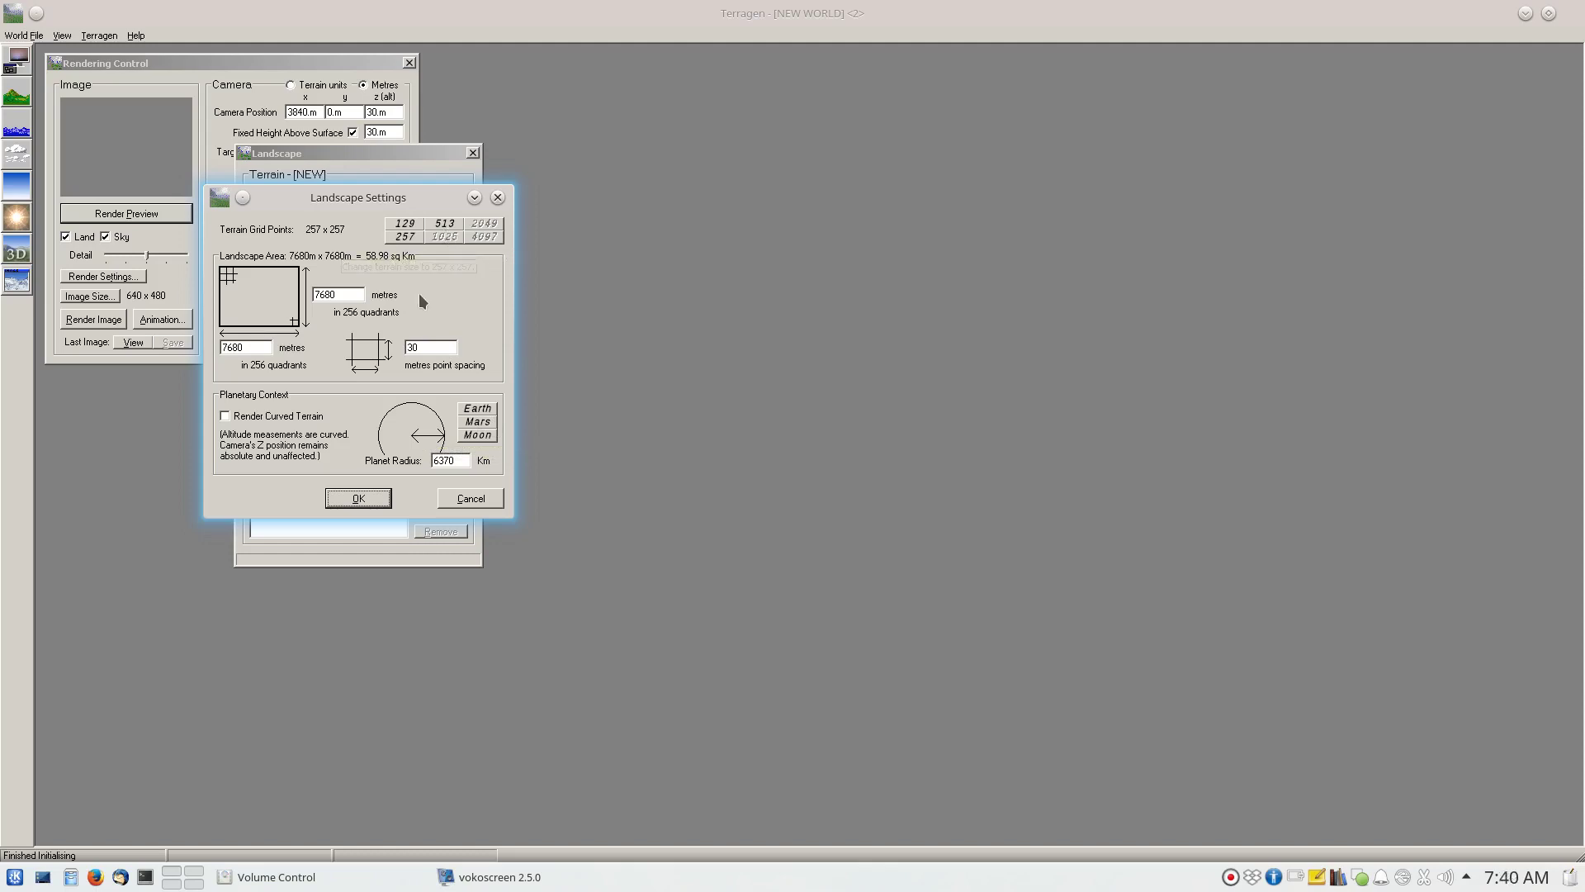
left_click(471, 499)
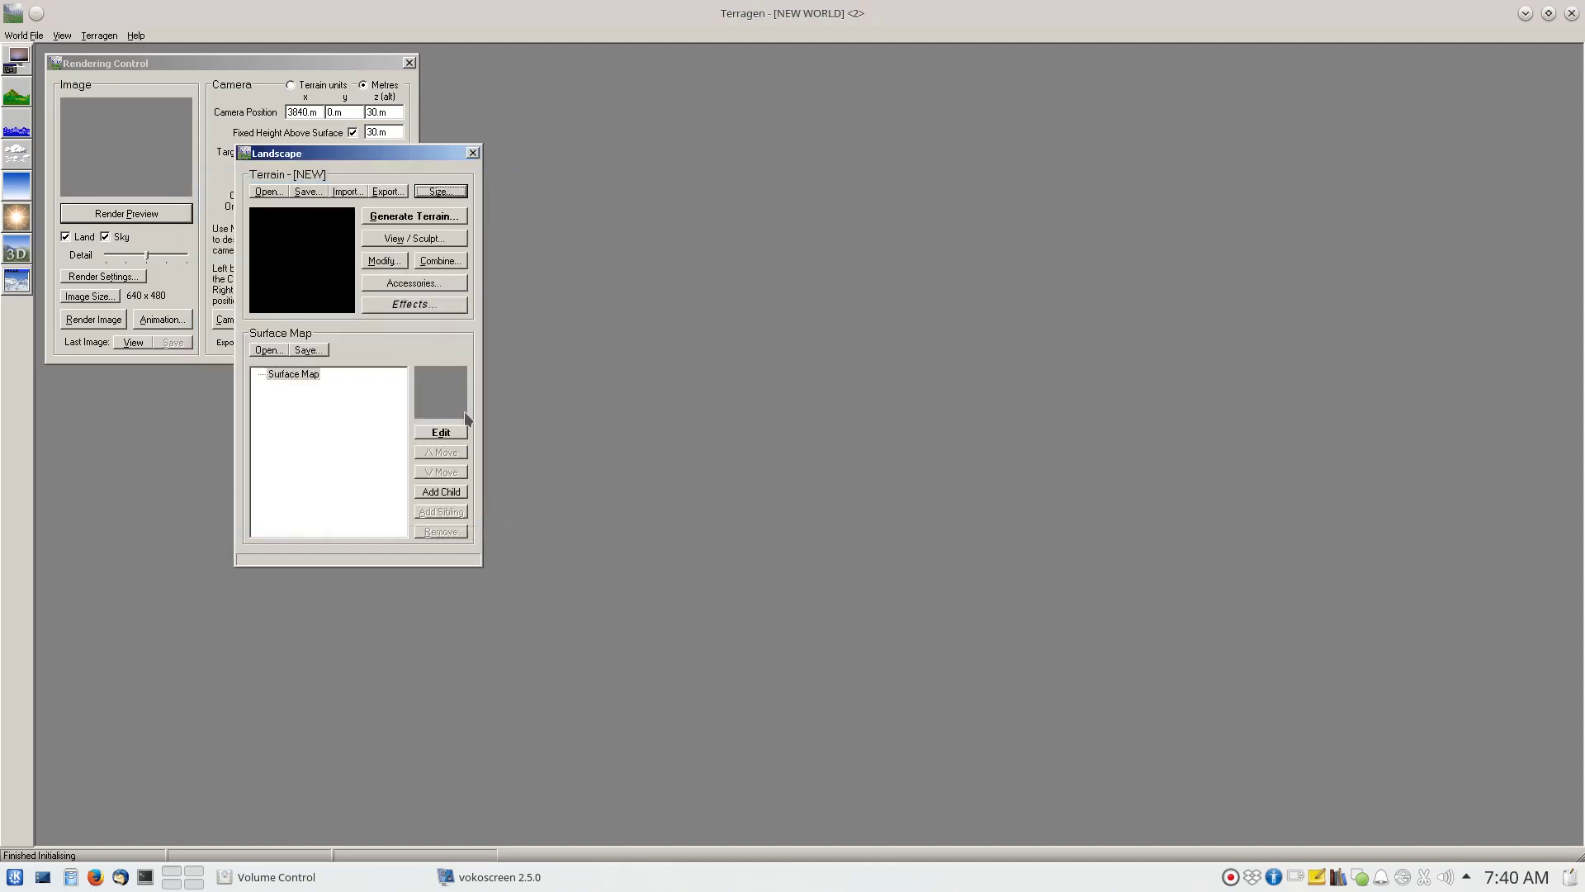
Generate a new random terrain and close the terrain generation window
left_click(419, 218)
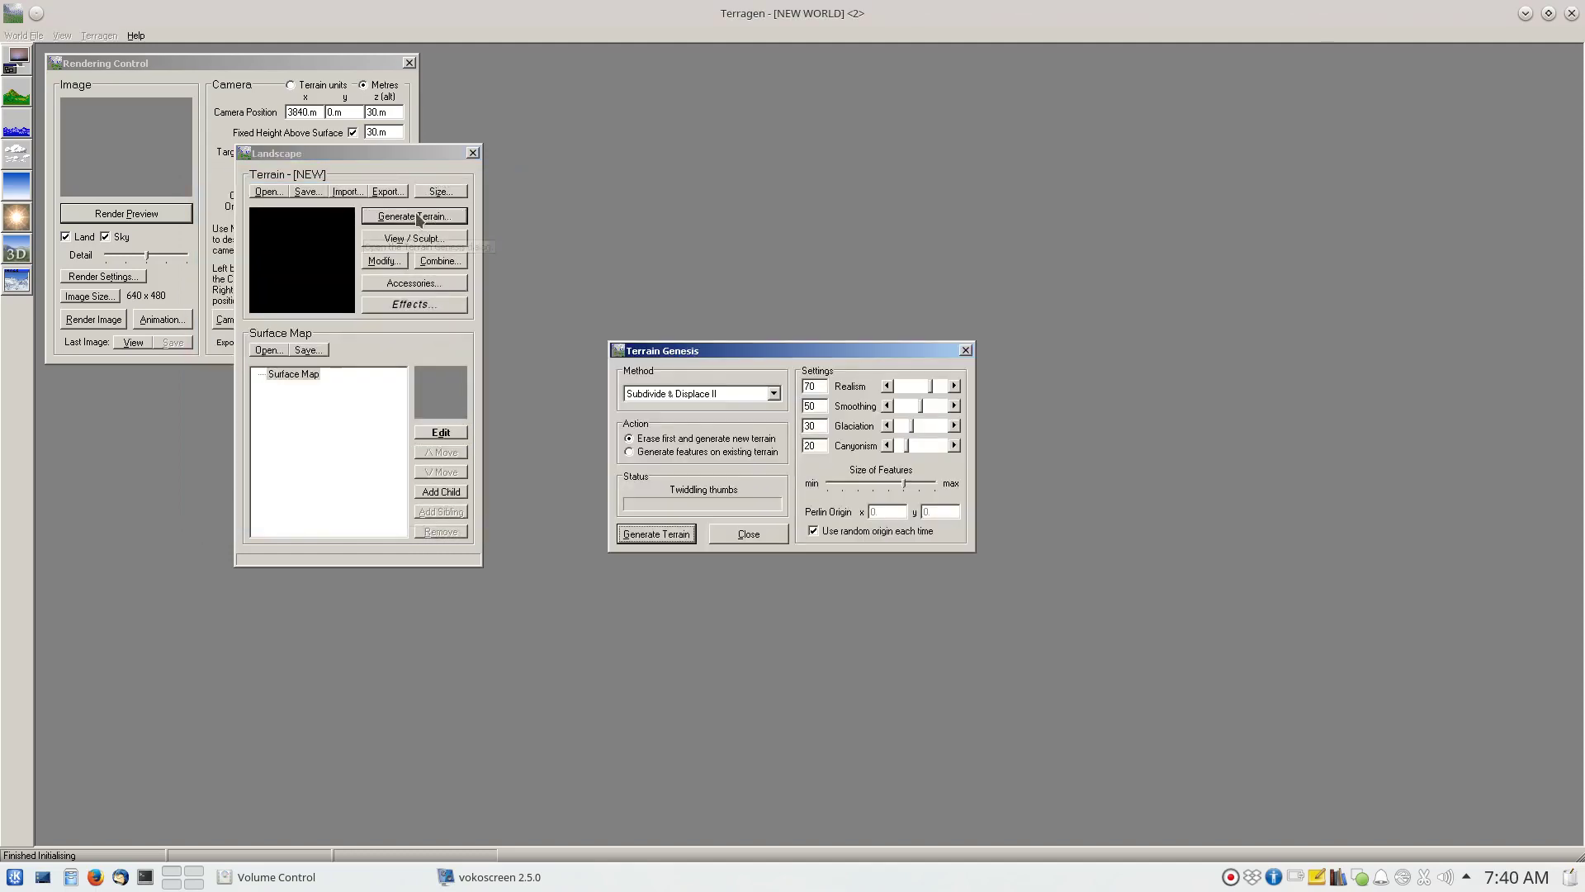
left_click(682, 537)
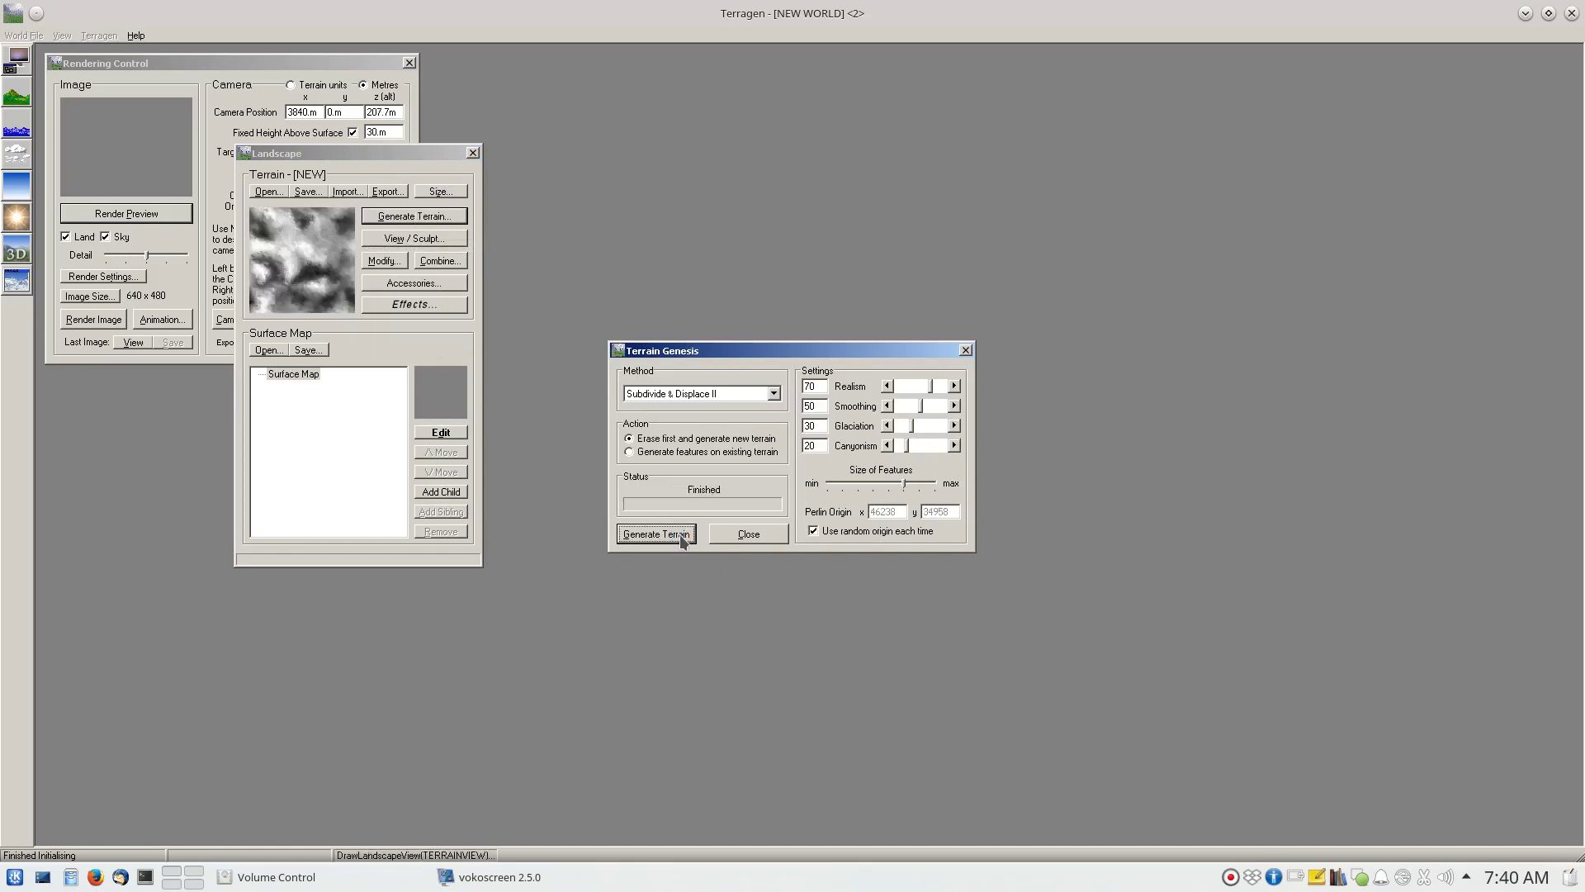
left_click(966, 351)
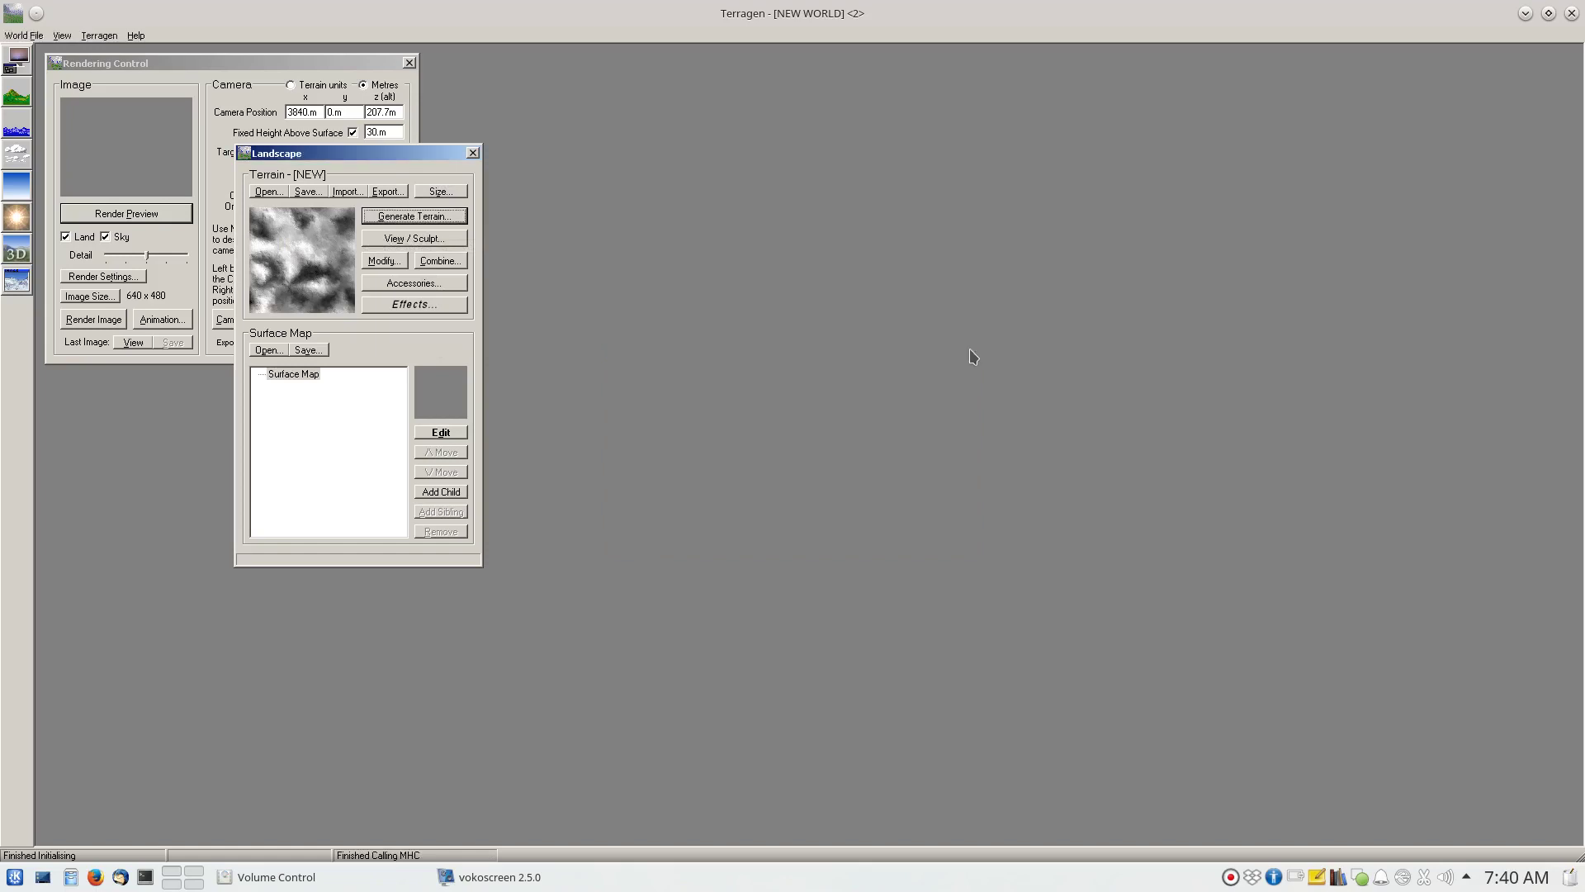
Fly the camera into the valley in the 3D Preview, then close it
left_click(18, 256)
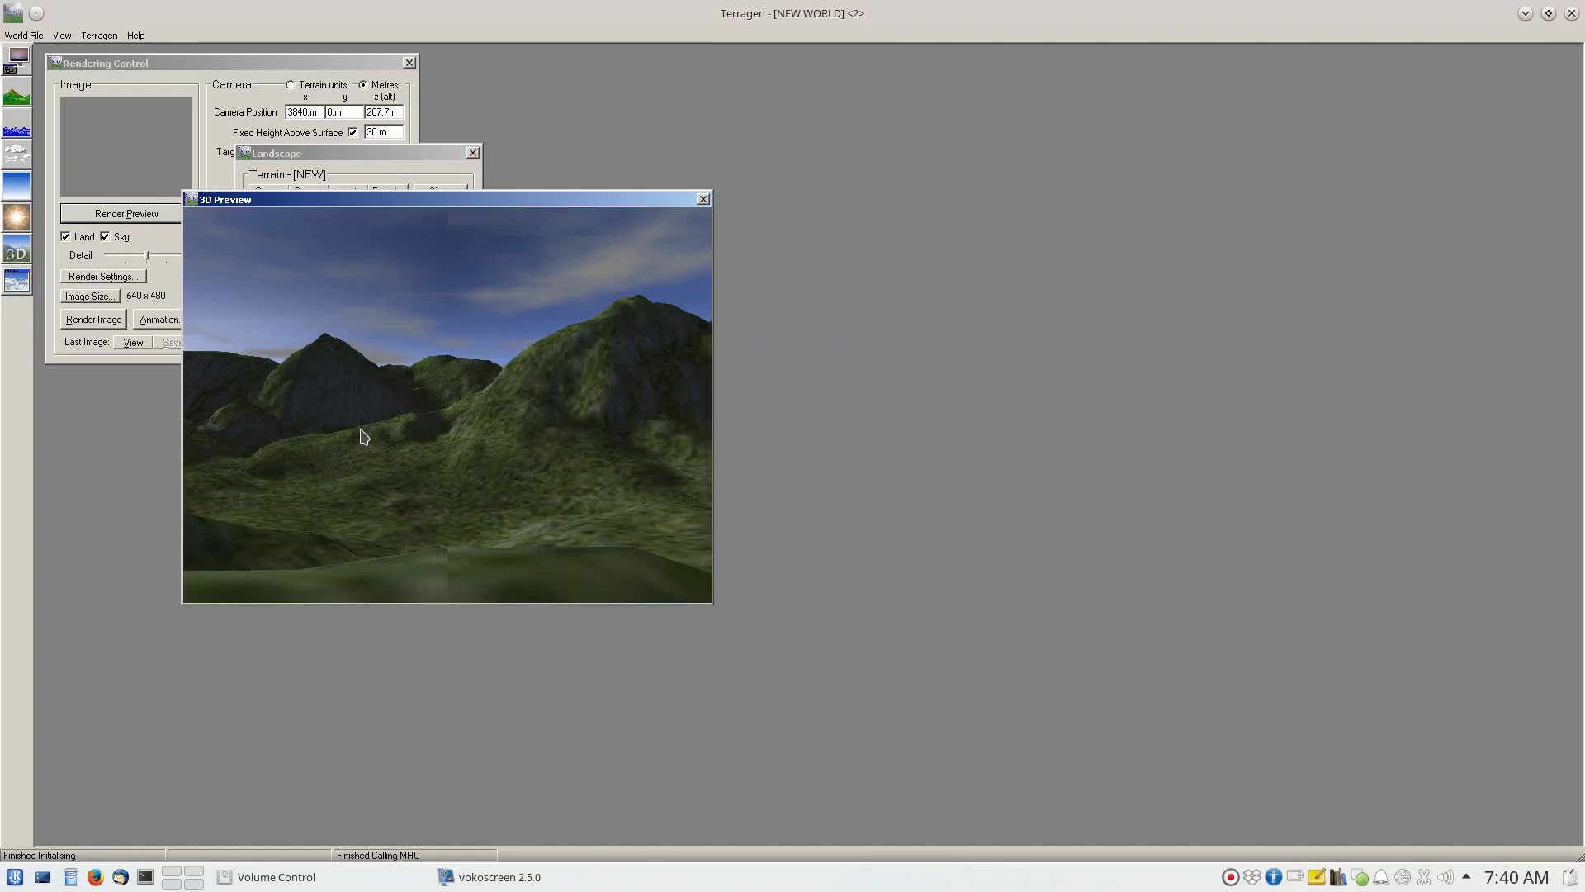
left_click_drag(365, 436, 364, 436)
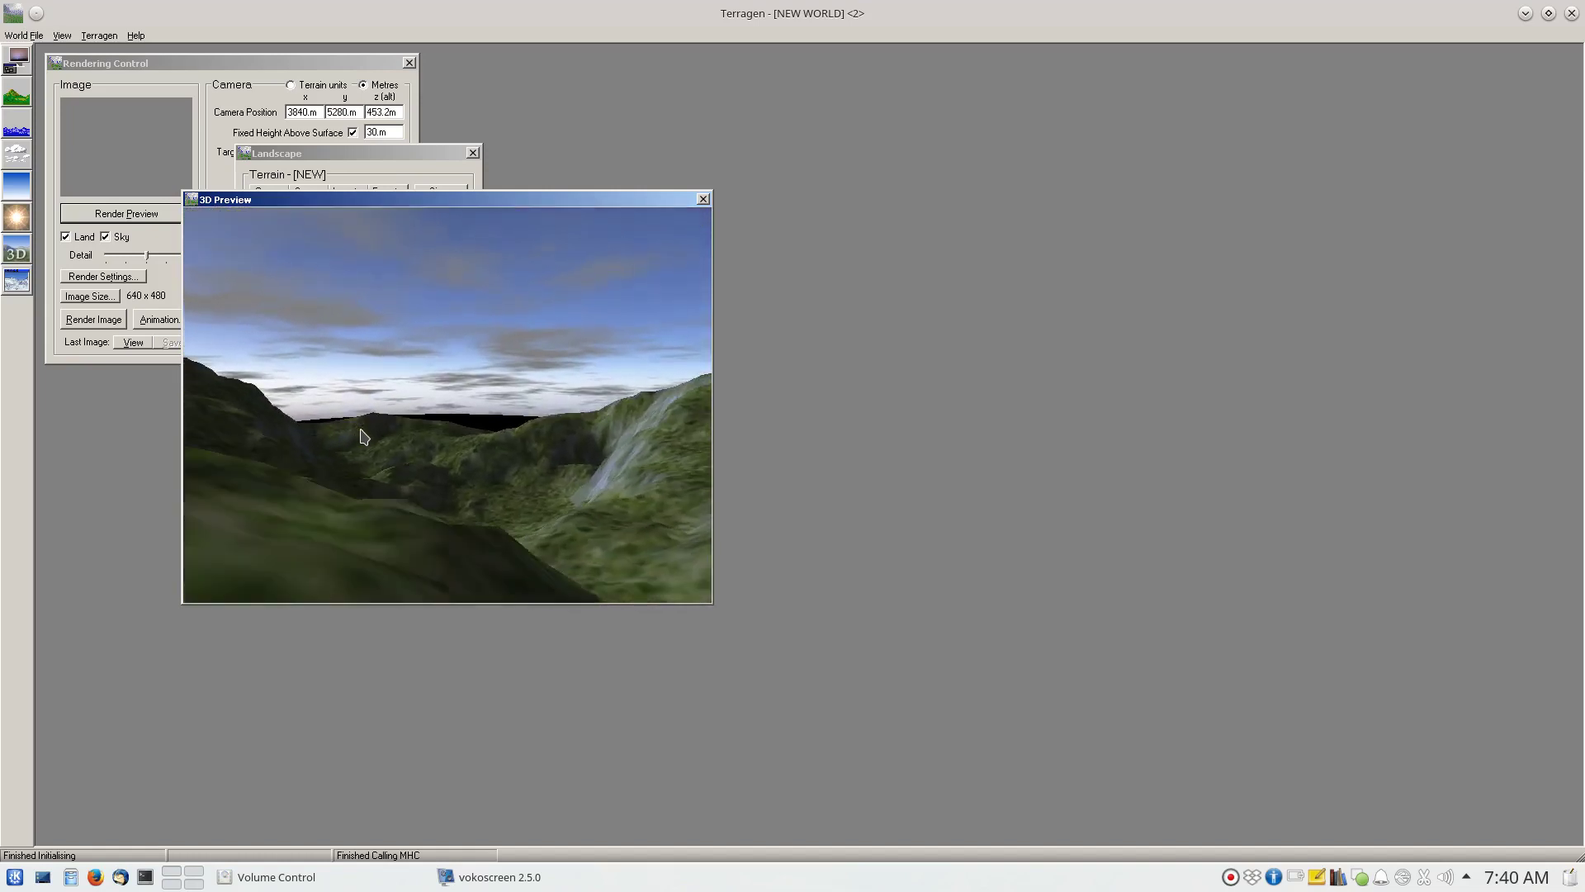
left_click(704, 200)
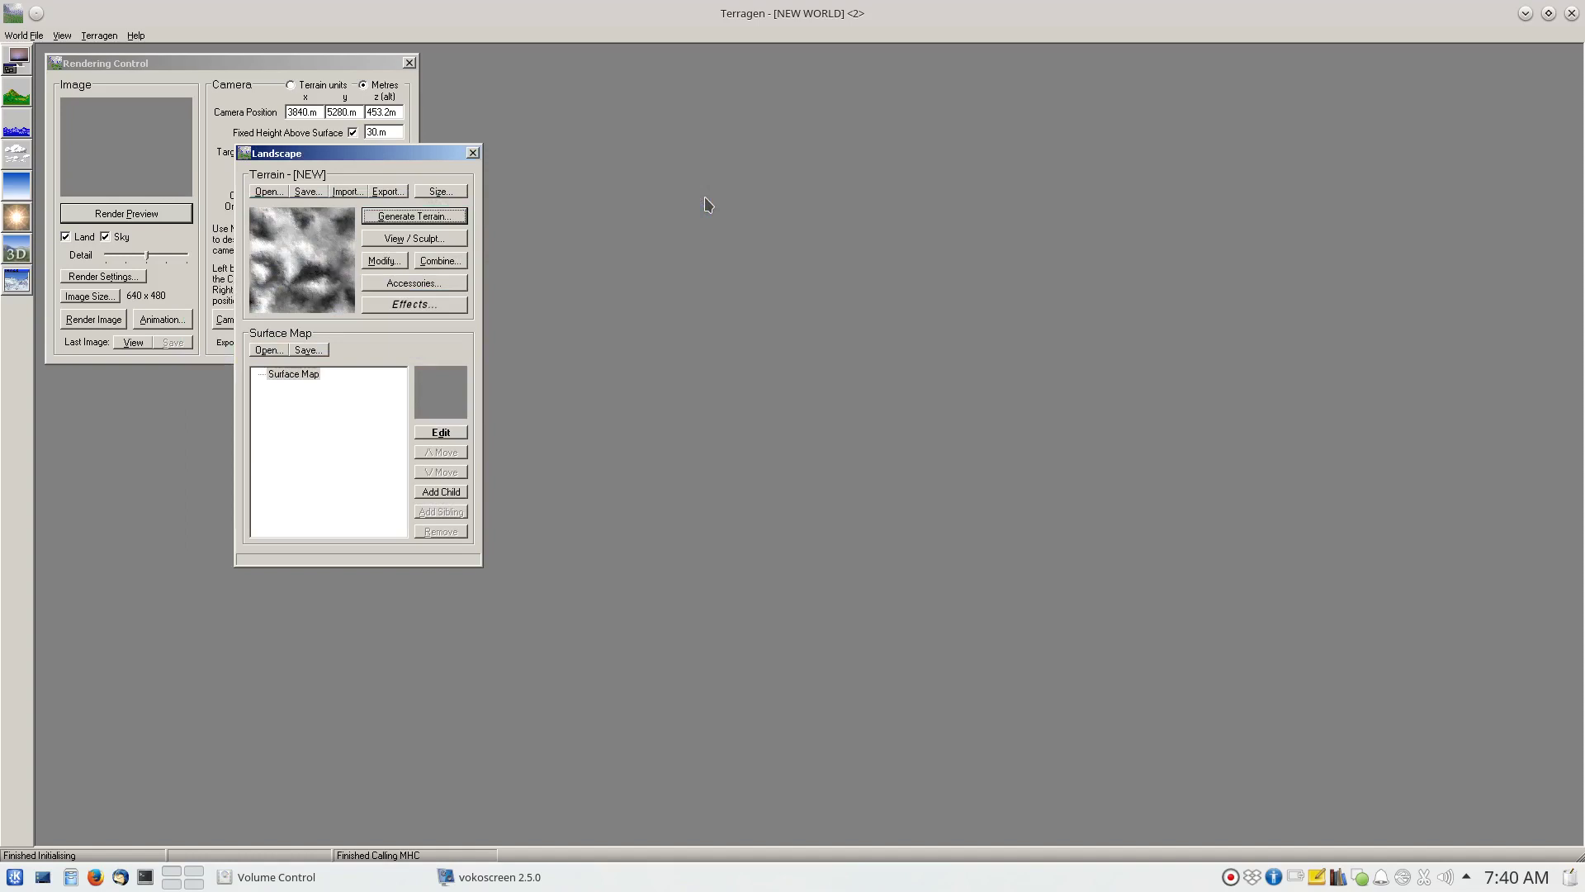
Export the terrain as a 16-bit SGI heightmap, overwriting test.sgi in the tmp folder
left_click(397, 199)
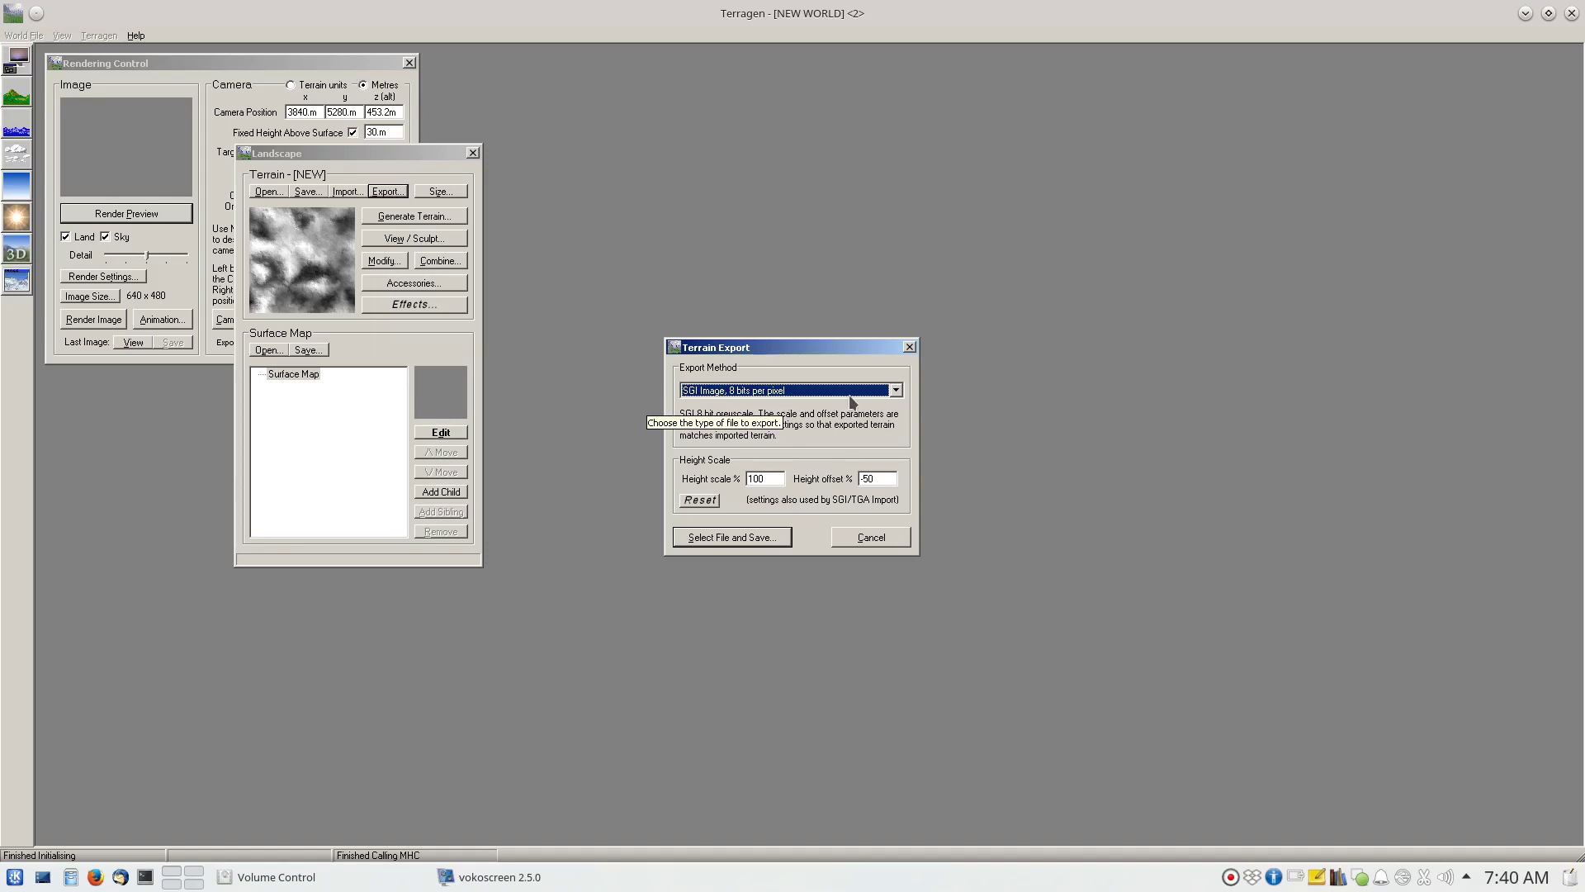
left_click(895, 391)
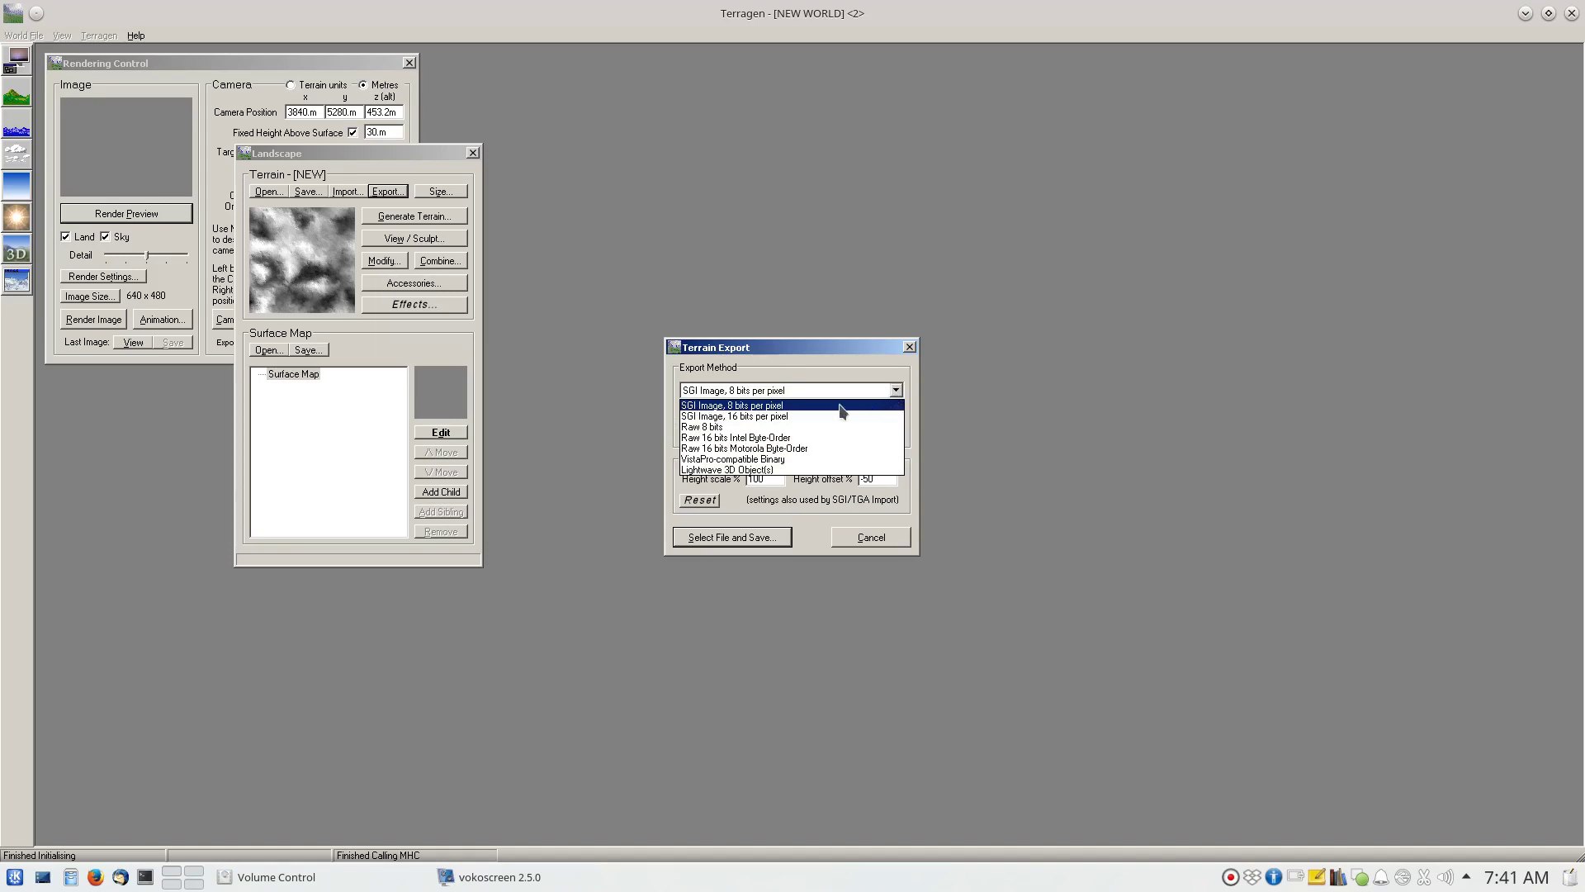
left_click(789, 417)
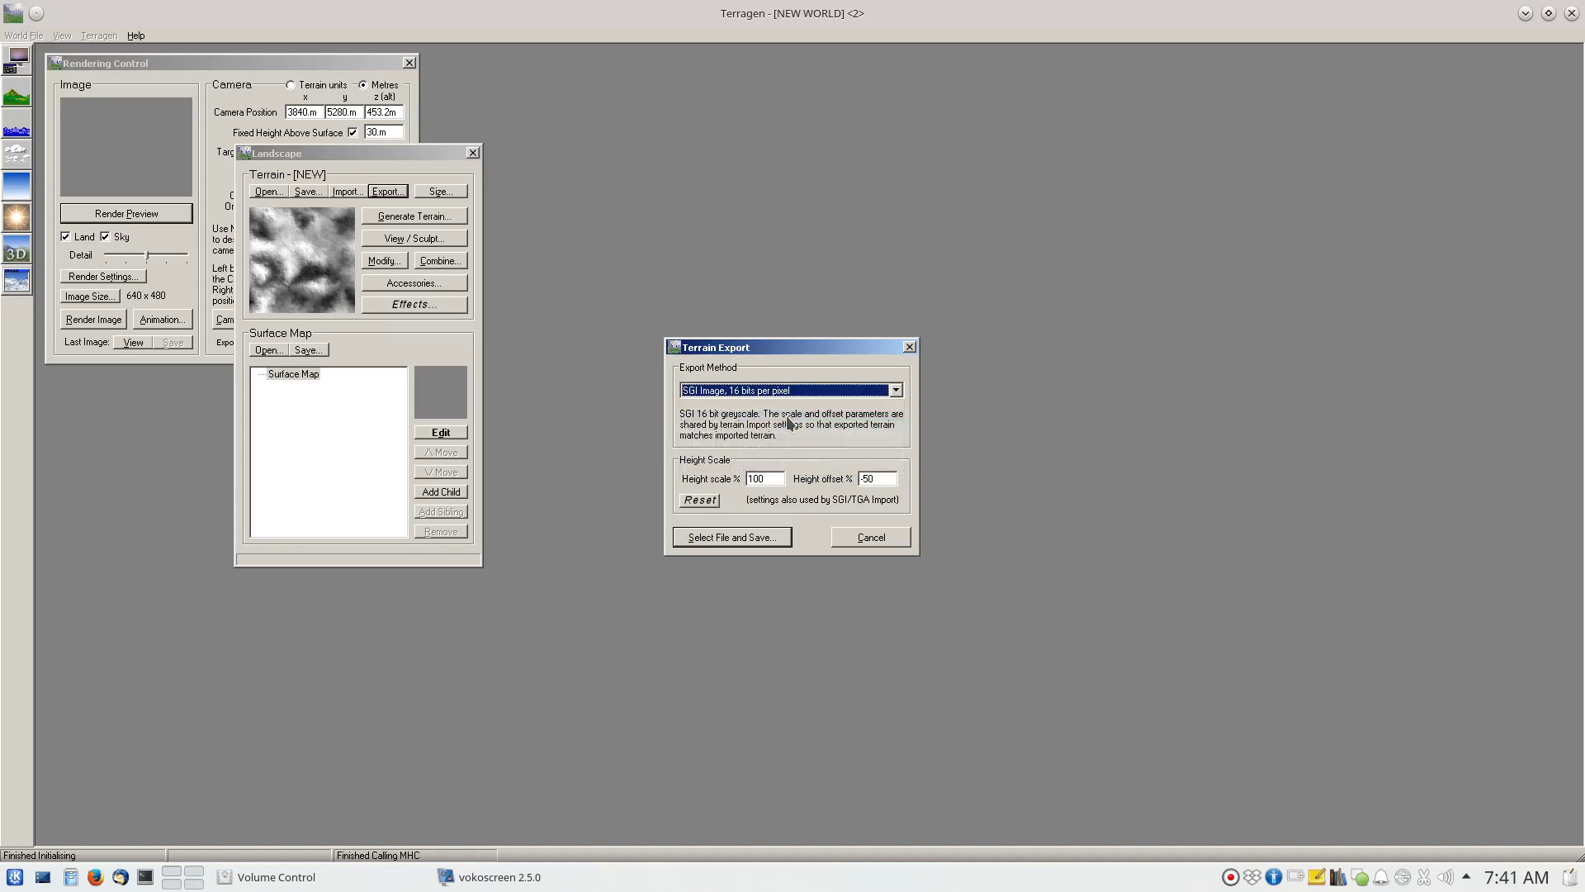
left_click(789, 537)
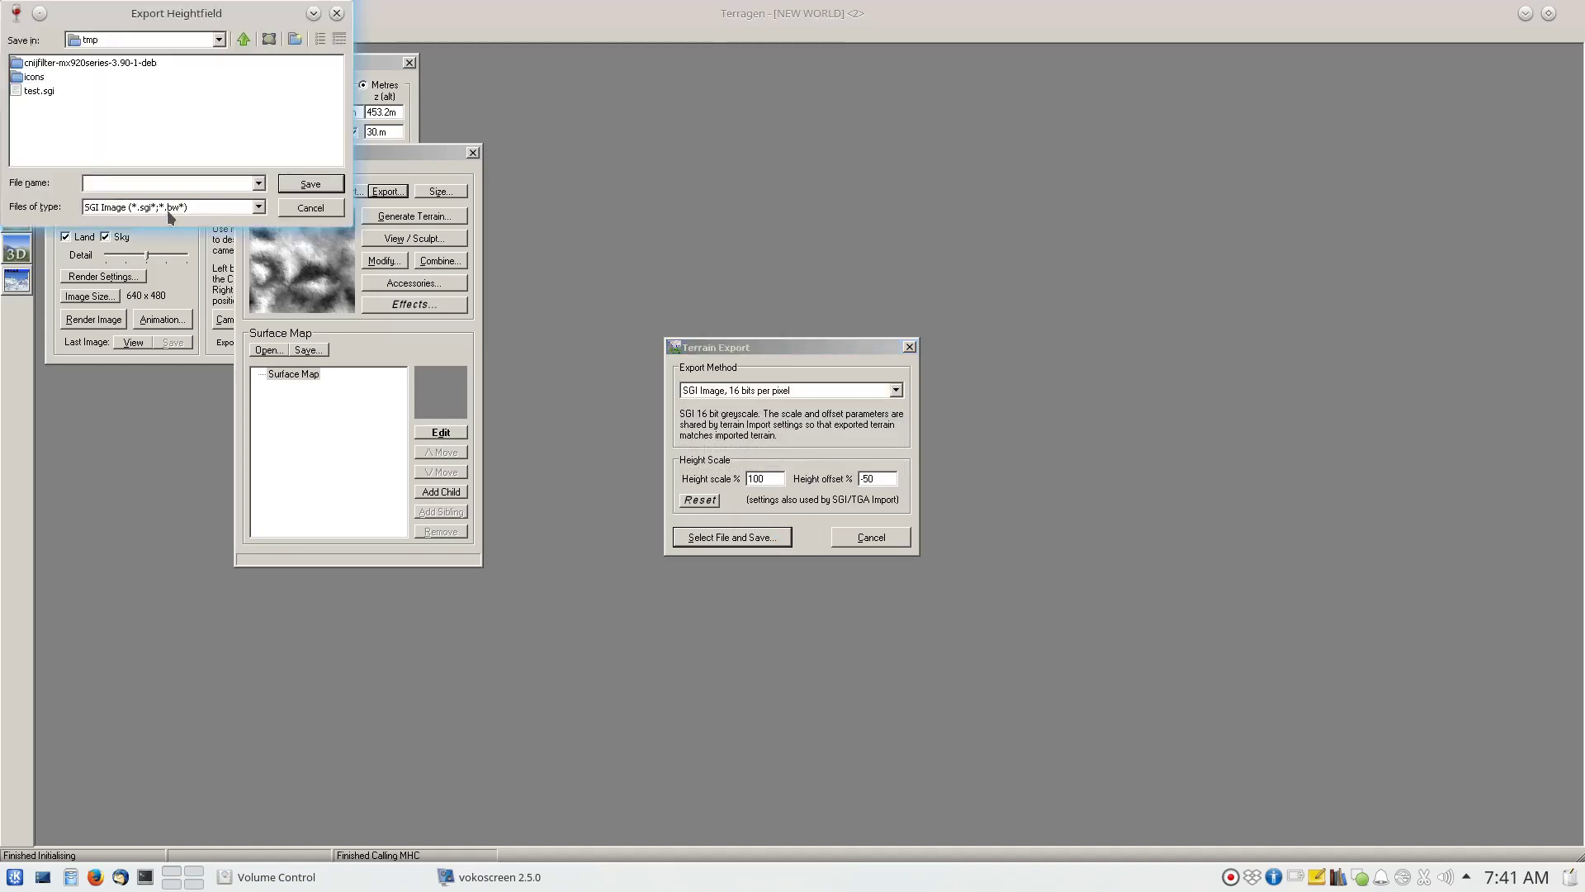
left_click(48, 93)
left_click(297, 189)
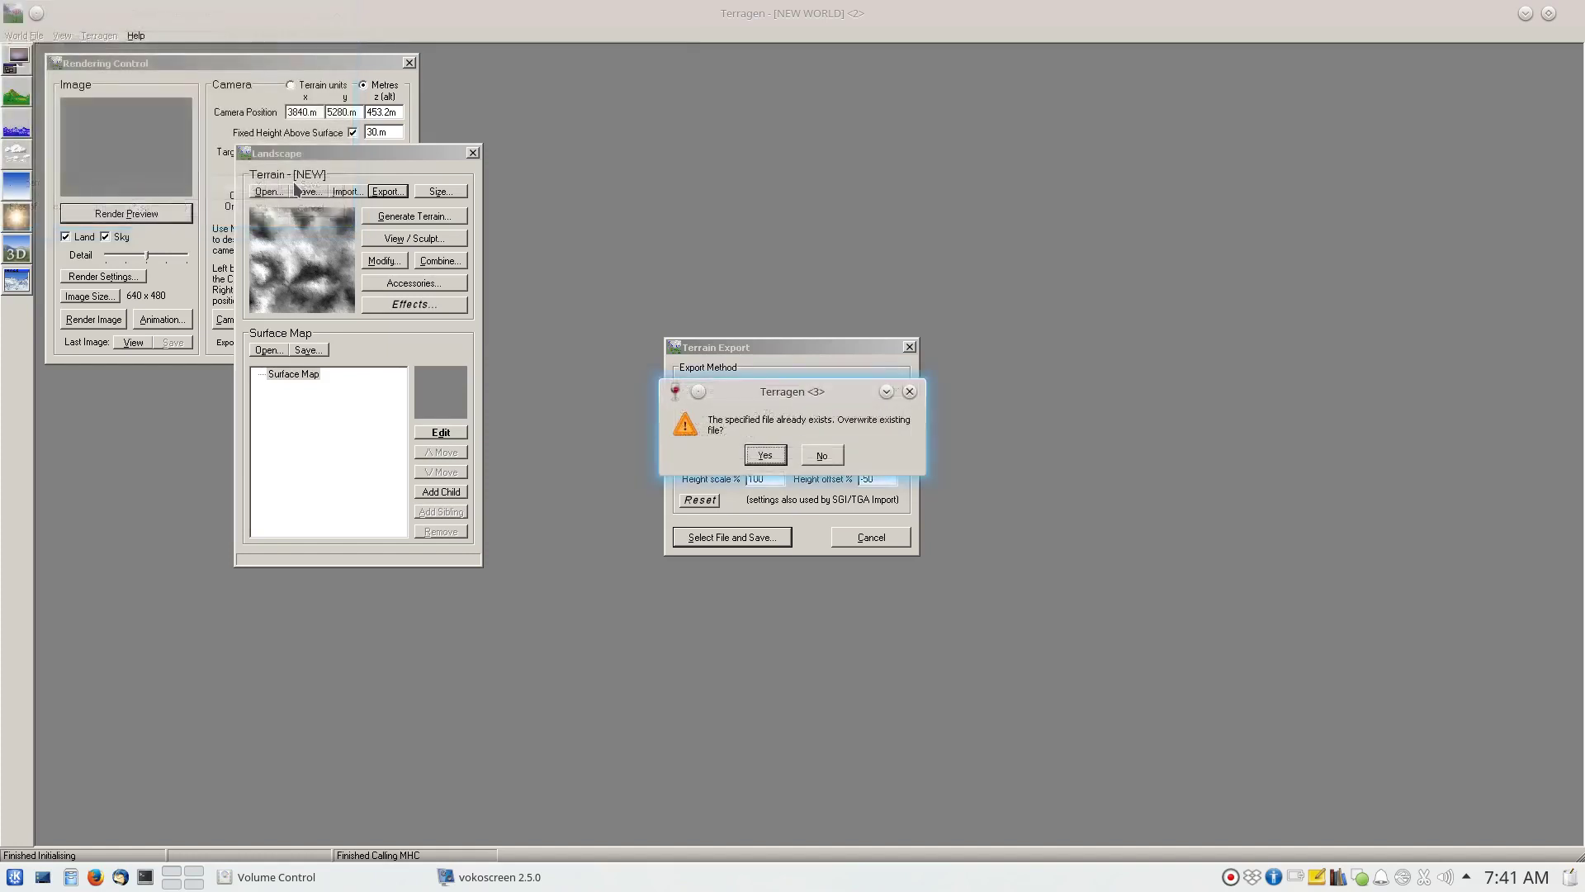
left_click(765, 455)
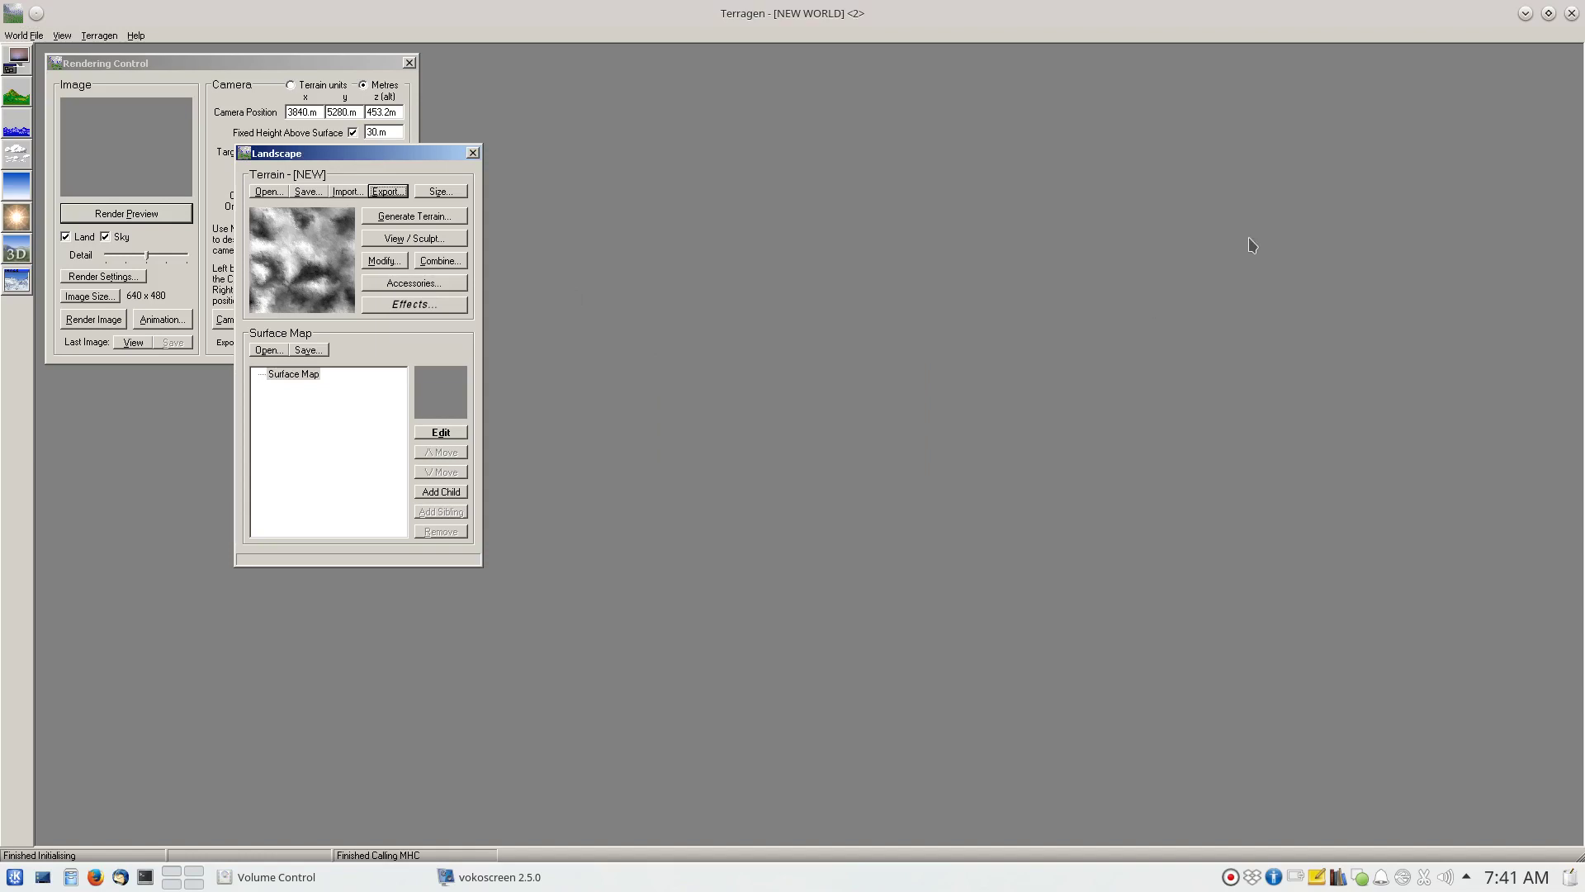
Quit Terragen without saving, launch Blender 2.79b and dismiss its splash screen
left_click(1572, 13)
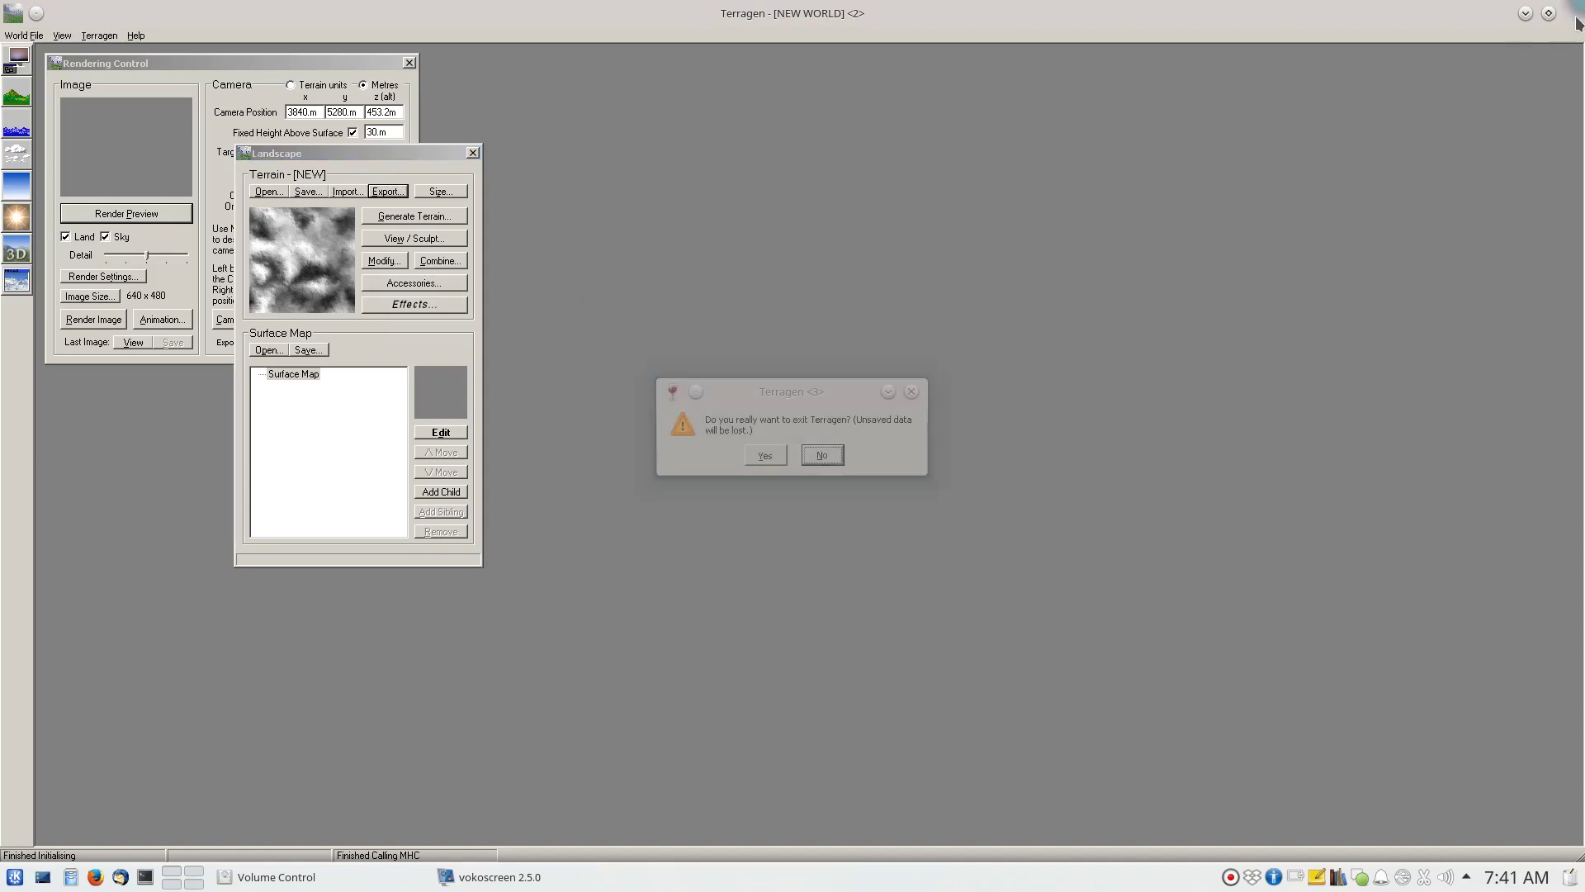
left_click(766, 456)
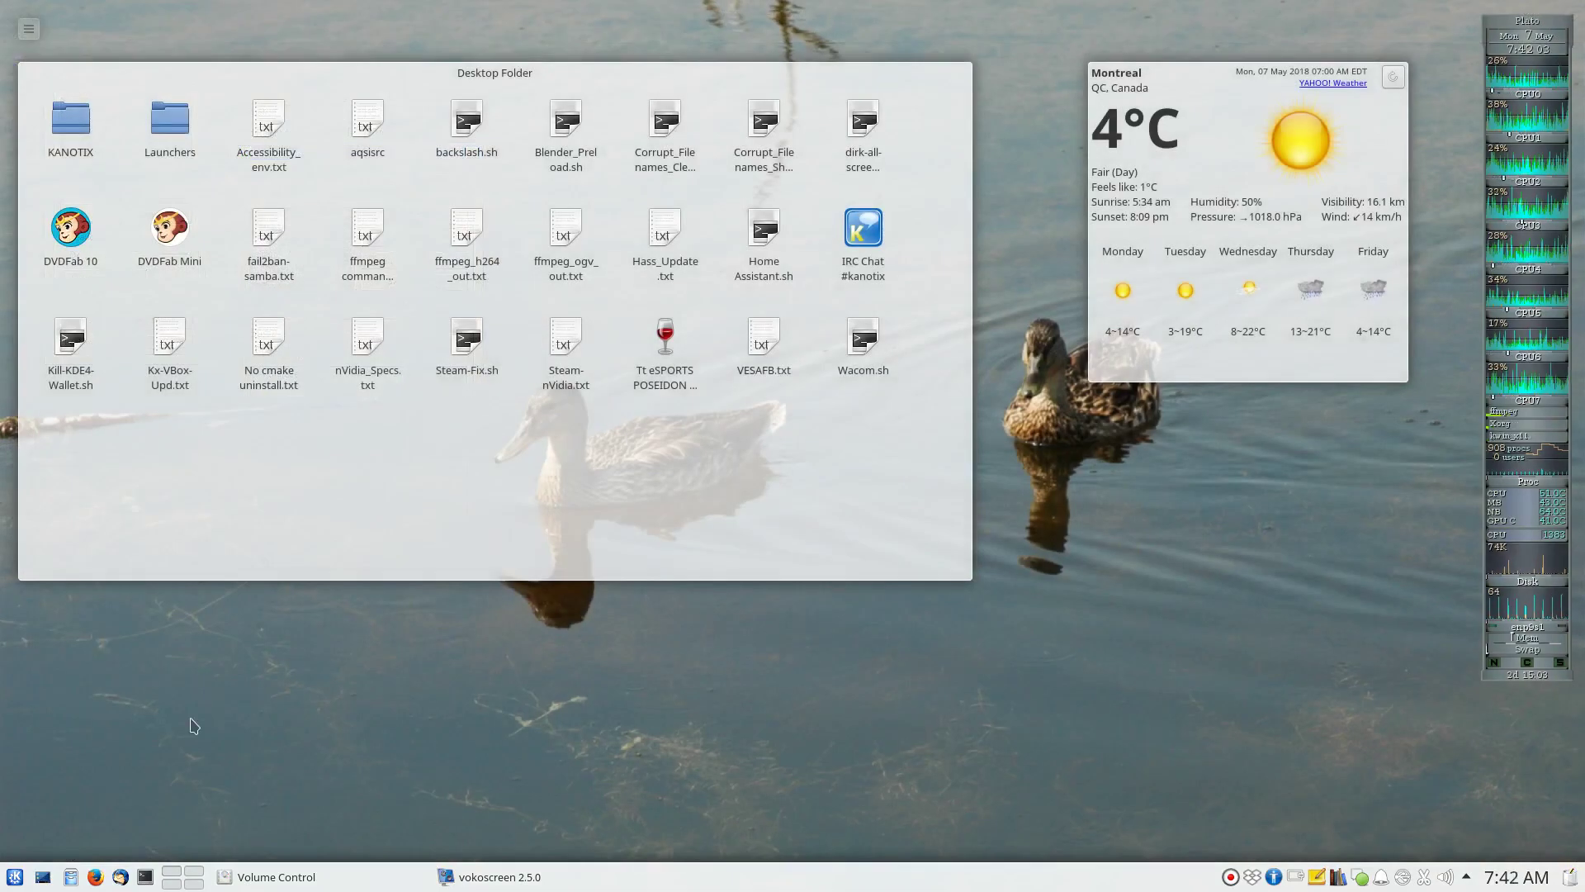
left_click(17, 877)
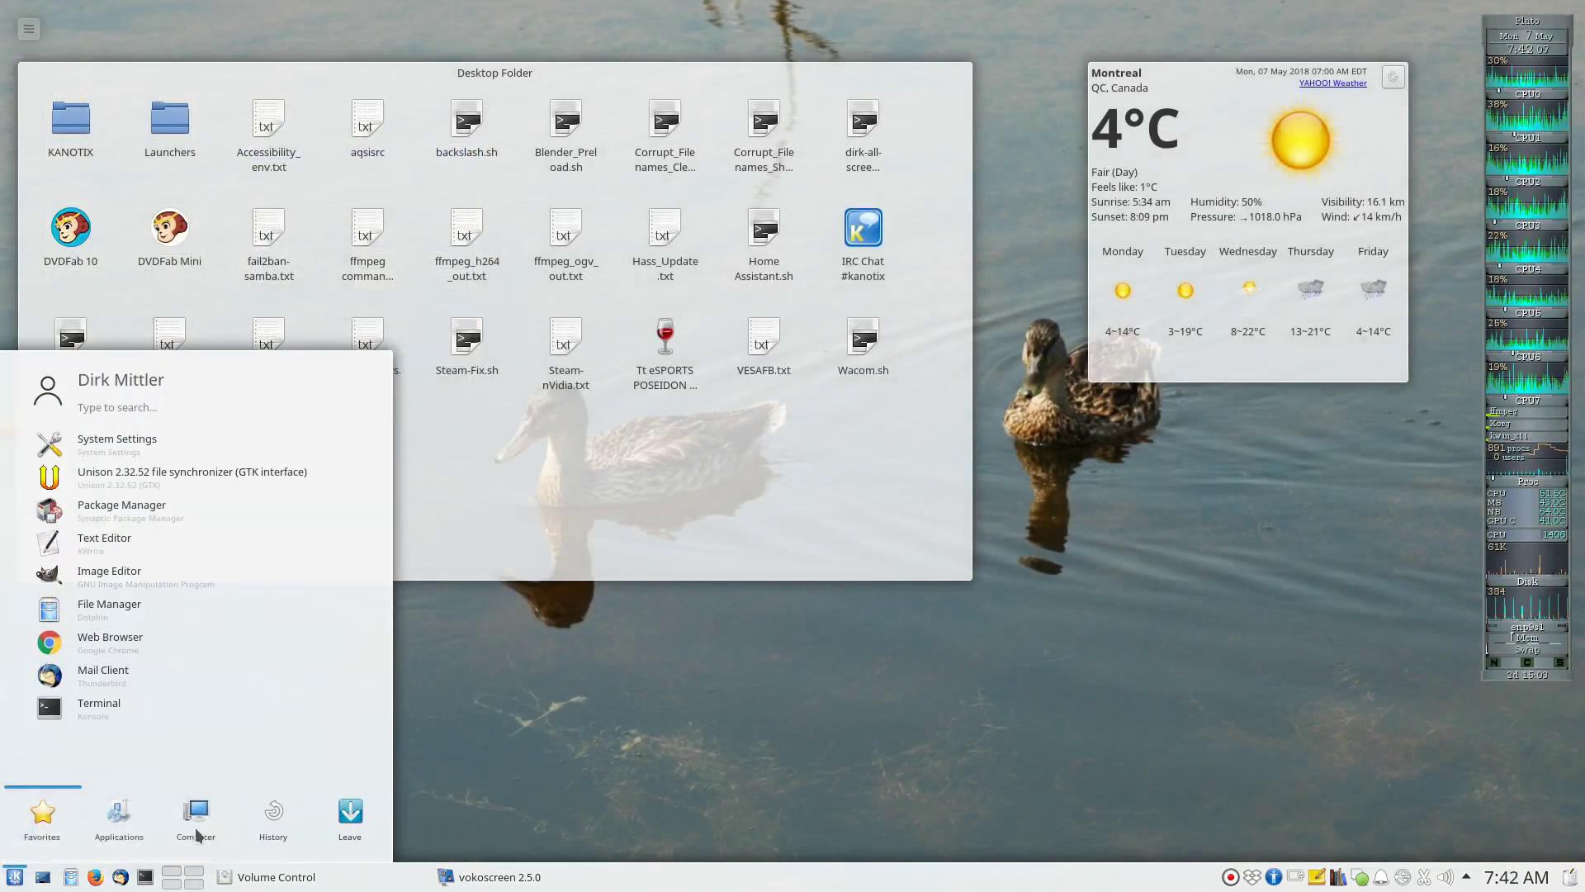
mouse_move(264, 831)
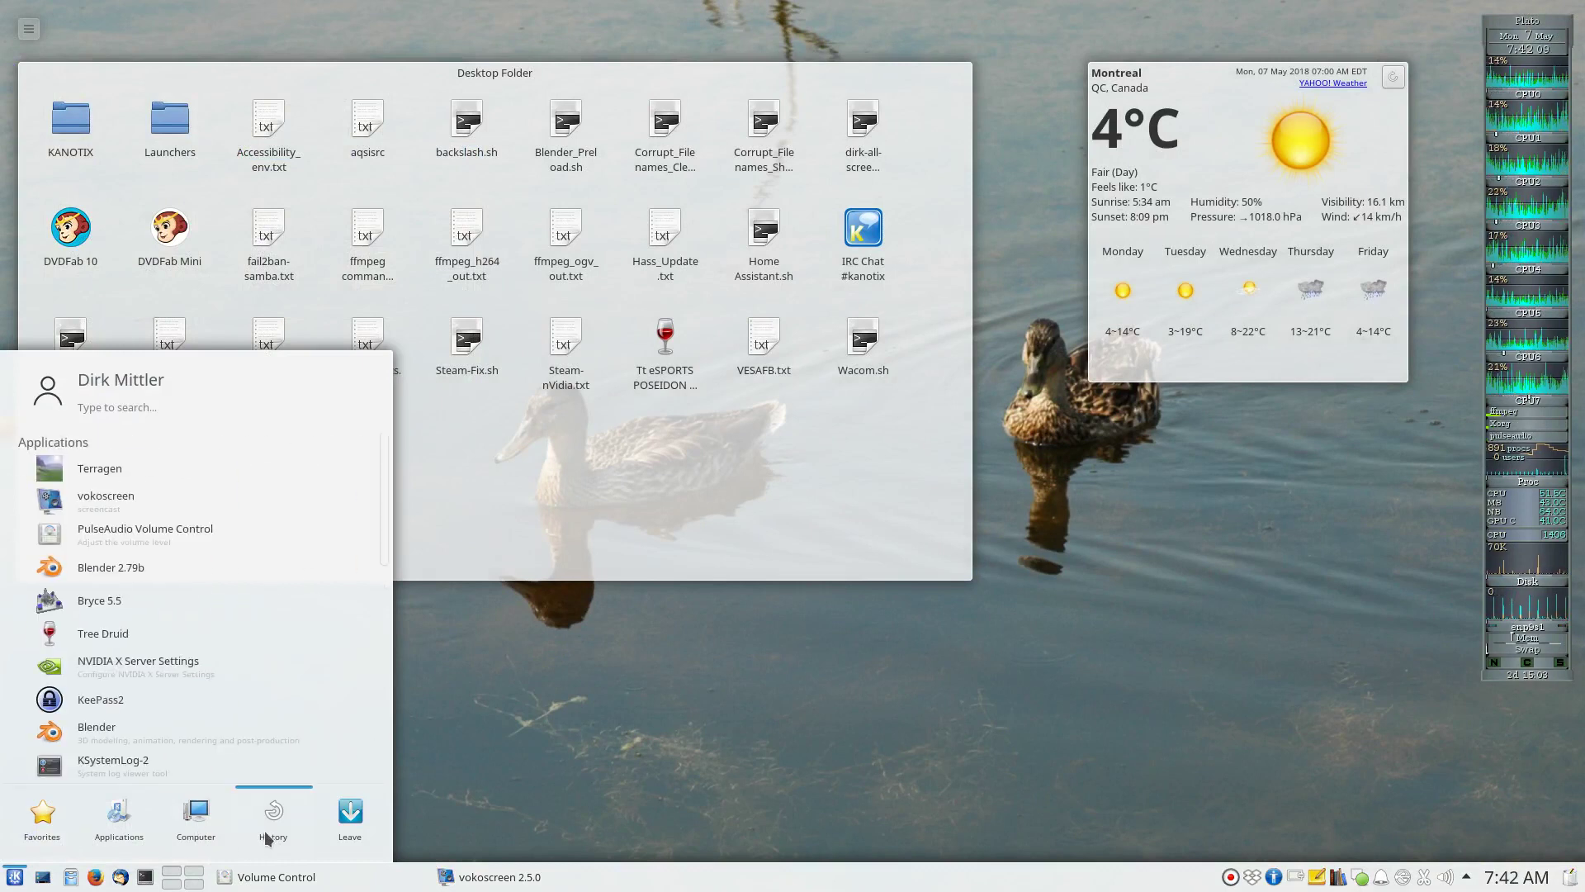
left_click(135, 568)
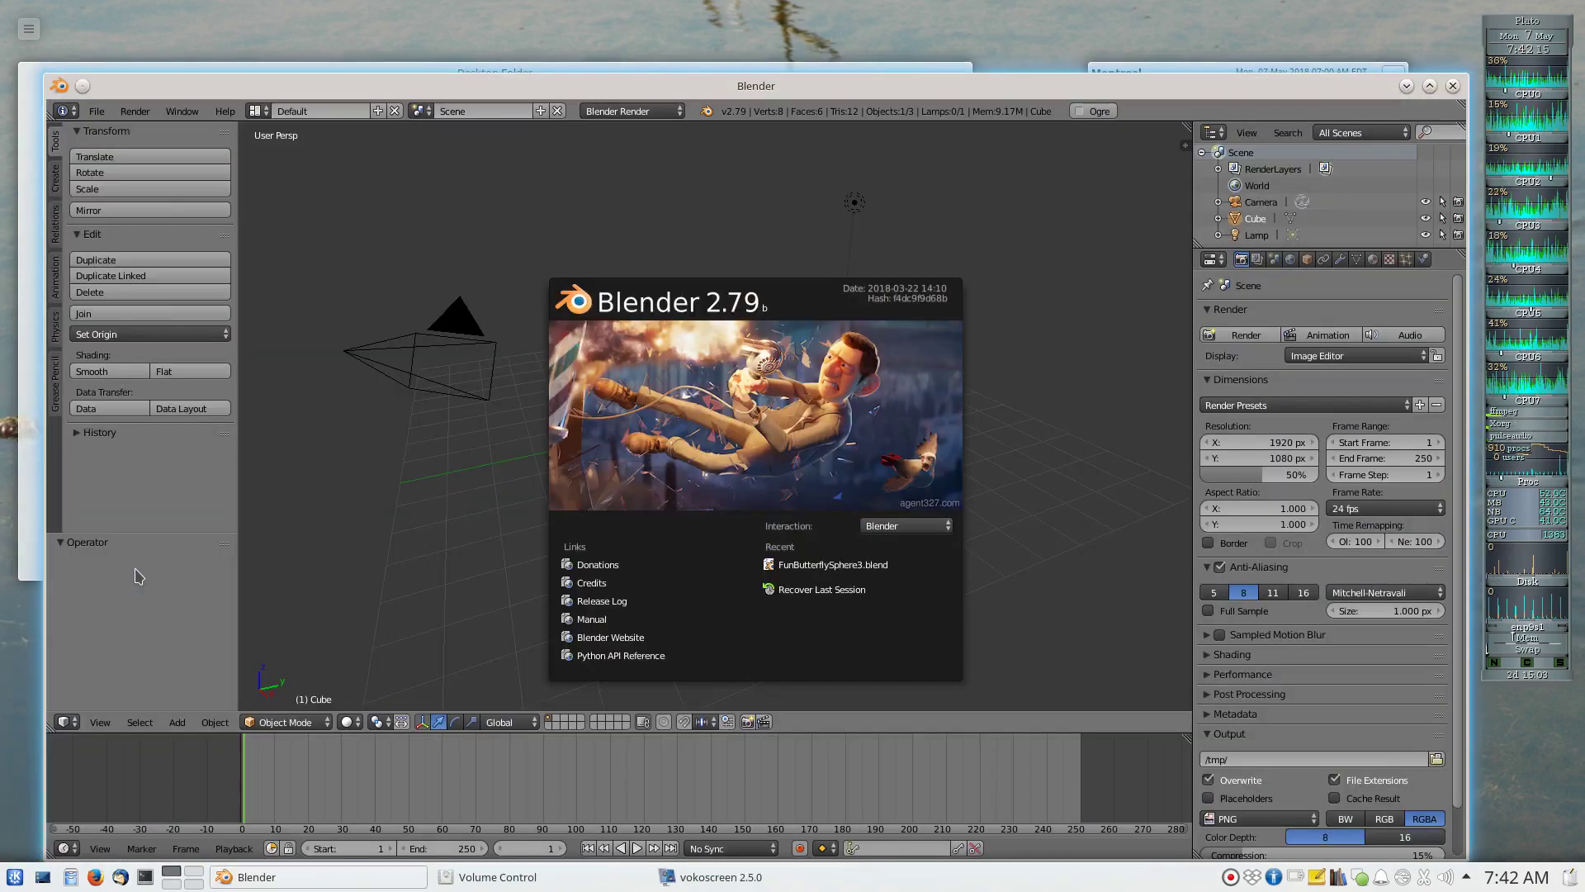
left_click(459, 548)
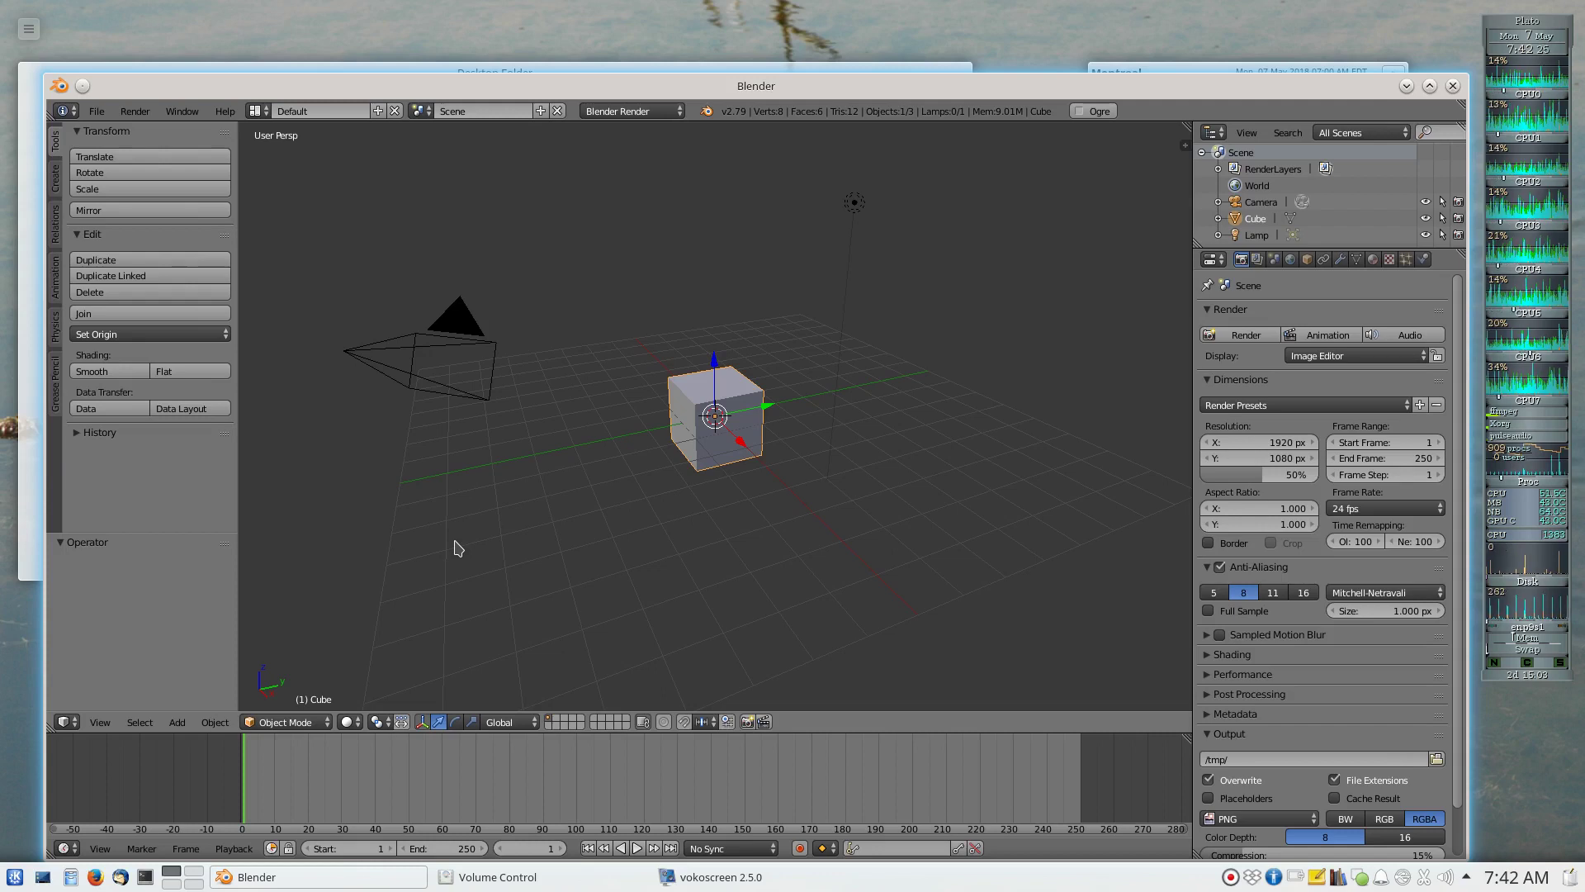
Delete the default cube, add a mesh plane, and scale it uniformly to 6.954
key("x")
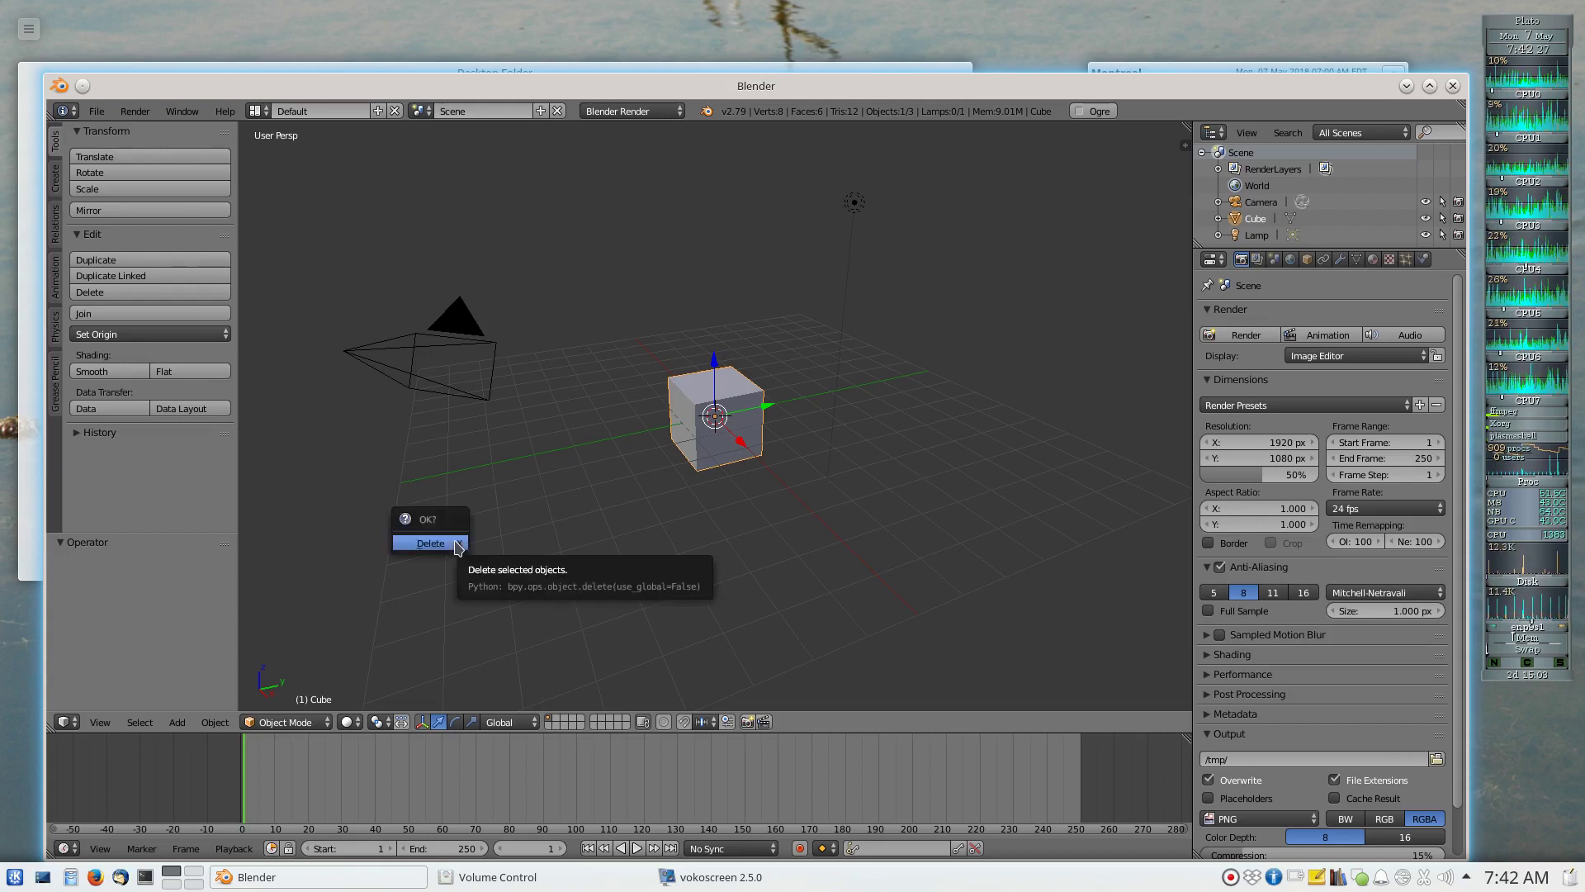
left_click(456, 545)
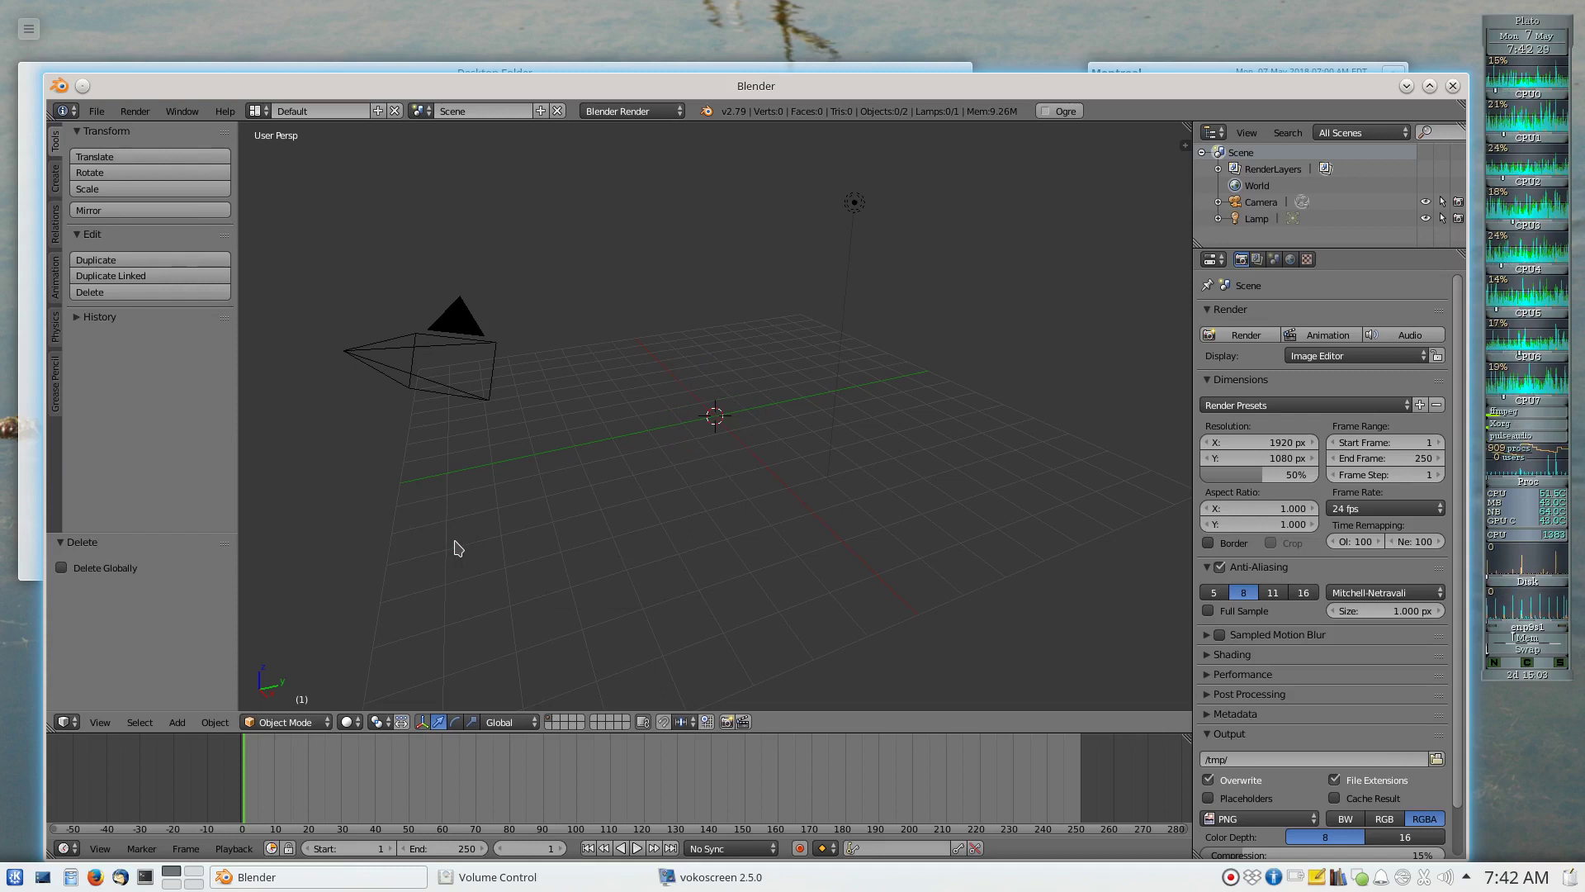
left_click(178, 723)
mouse_move(191, 702)
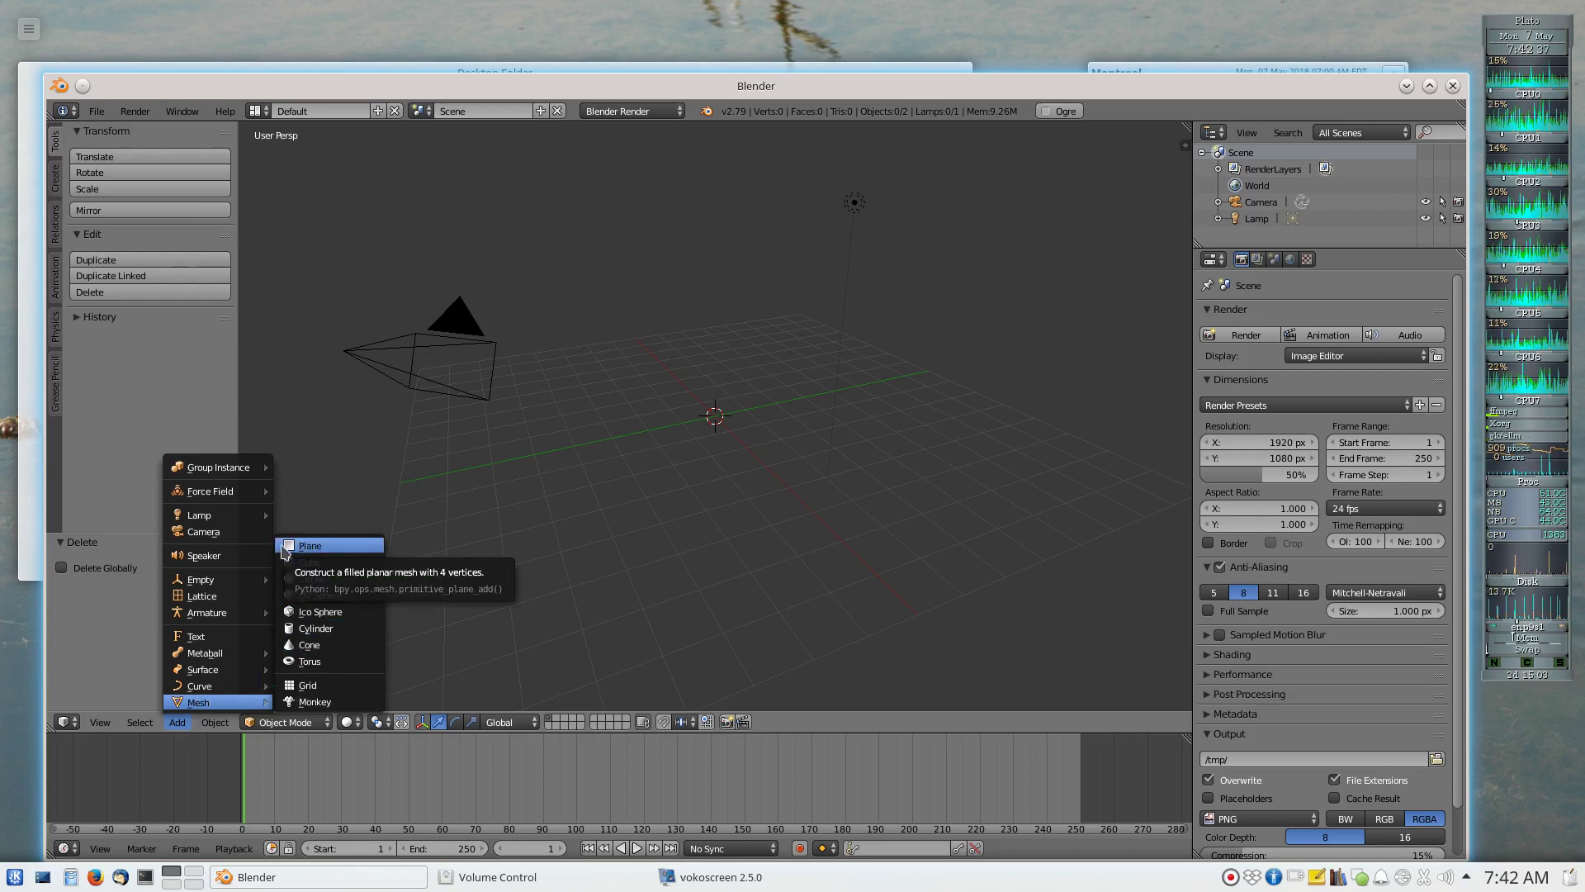
left_click(284, 549)
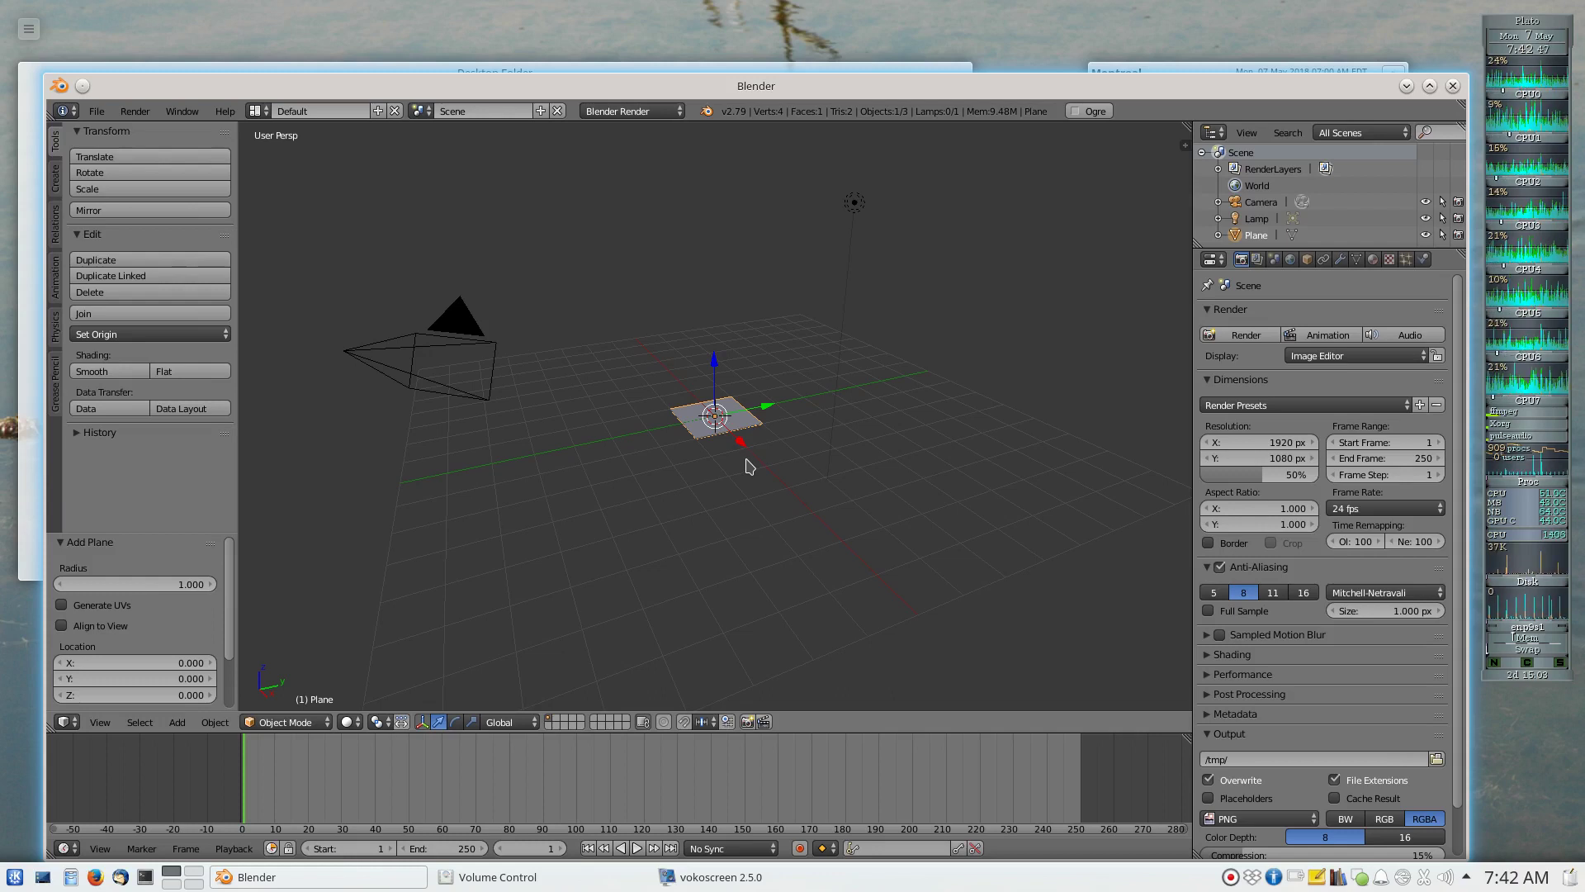
key("s")
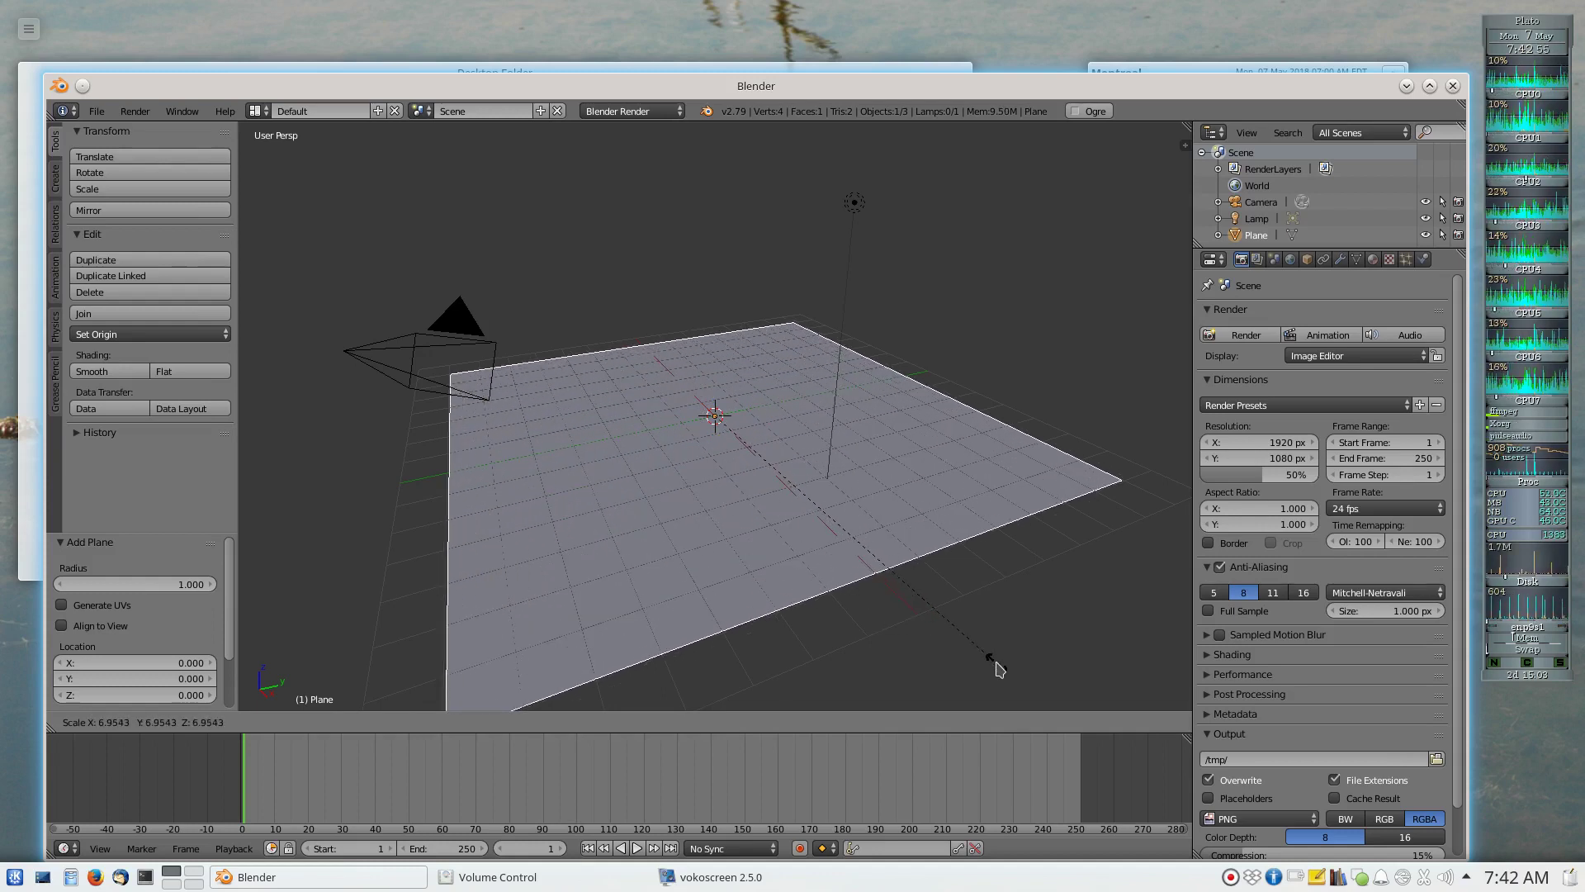
left_click(999, 668)
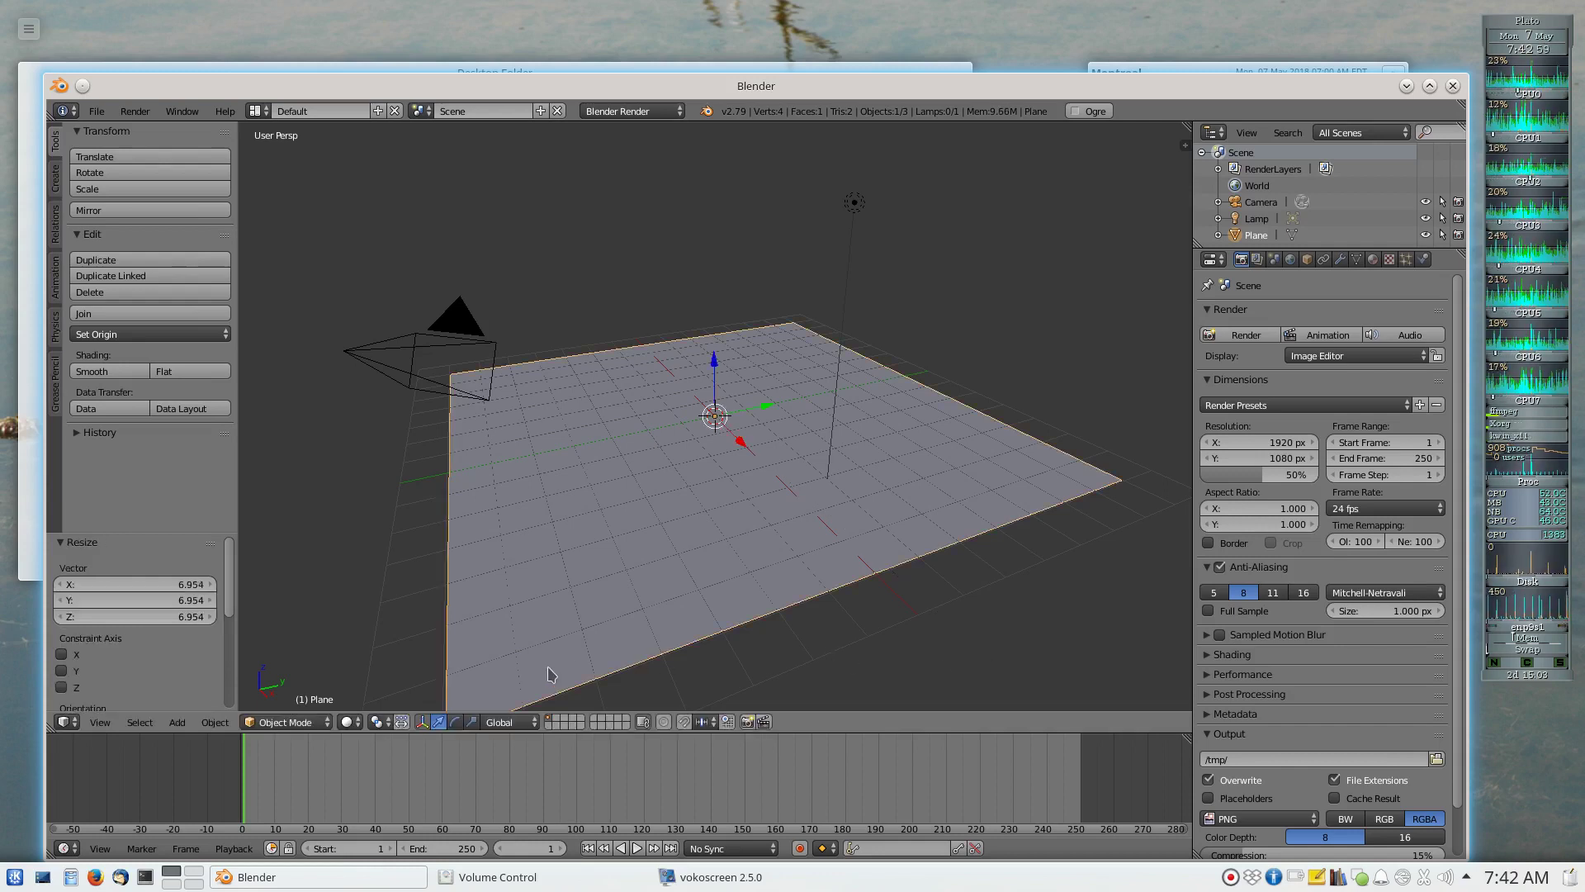
Enter Edit Mode and subdivide the plane eight times into a 256x256 grid of 66,049 vertices
left_click(329, 723)
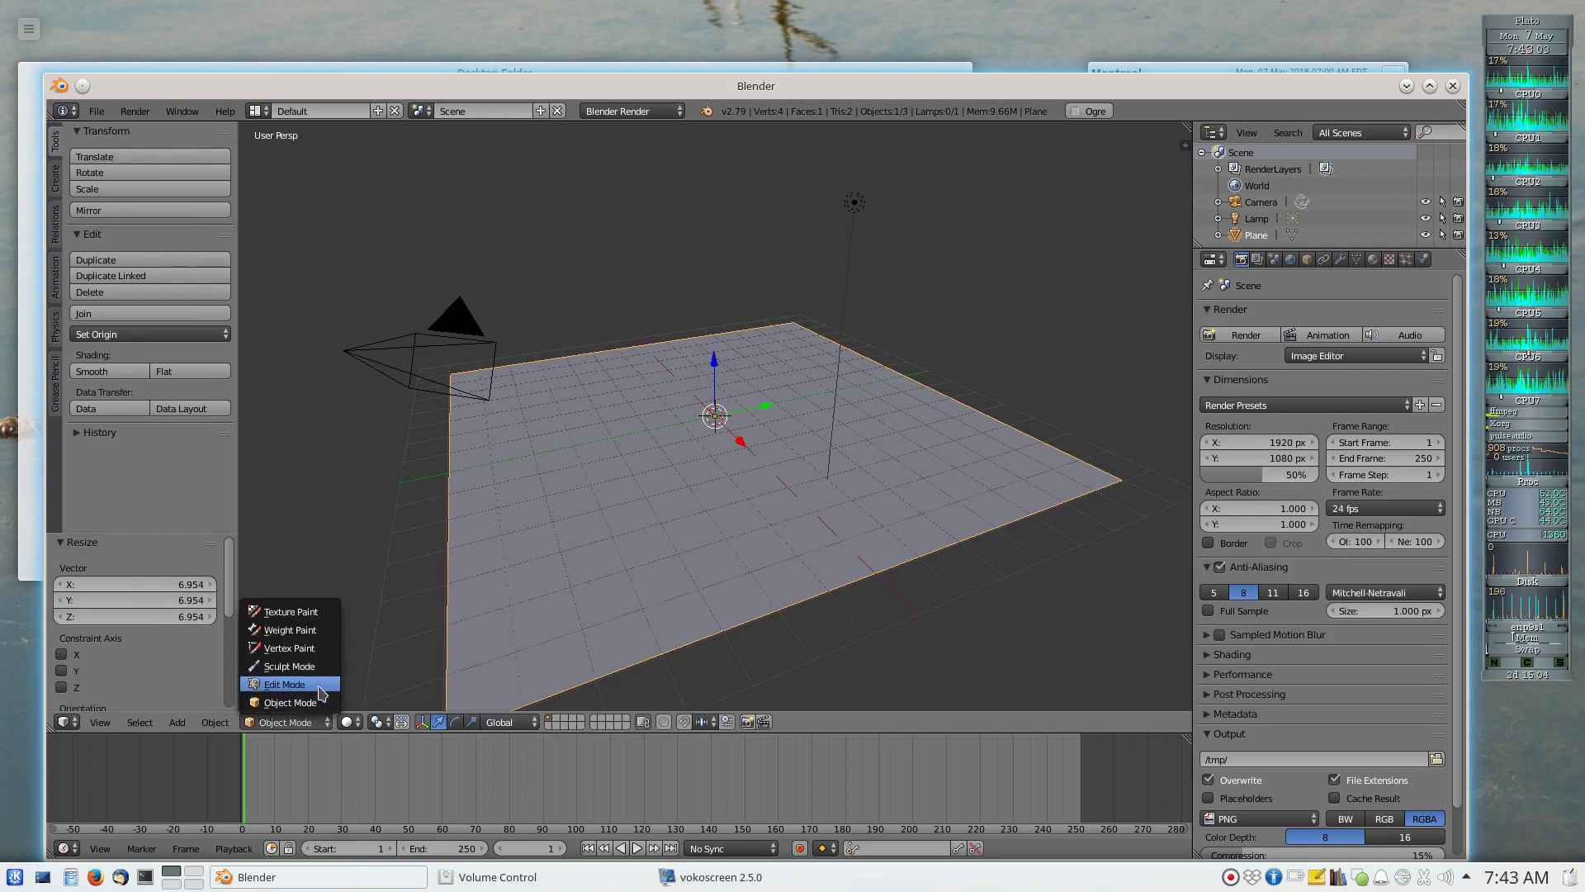
left_click(319, 689)
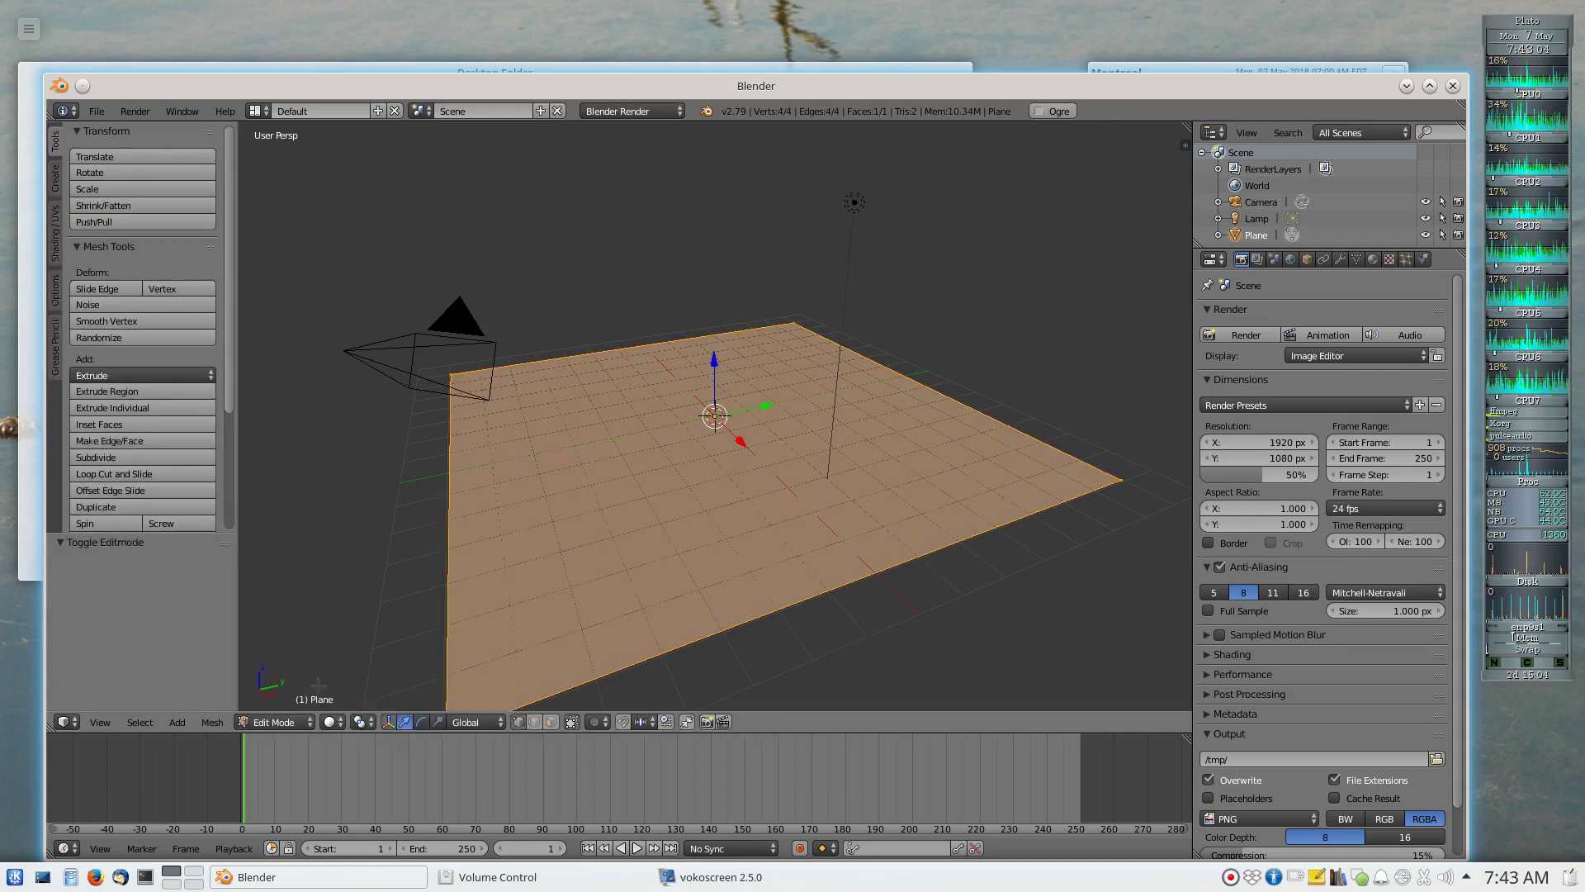
left_click(105, 459)
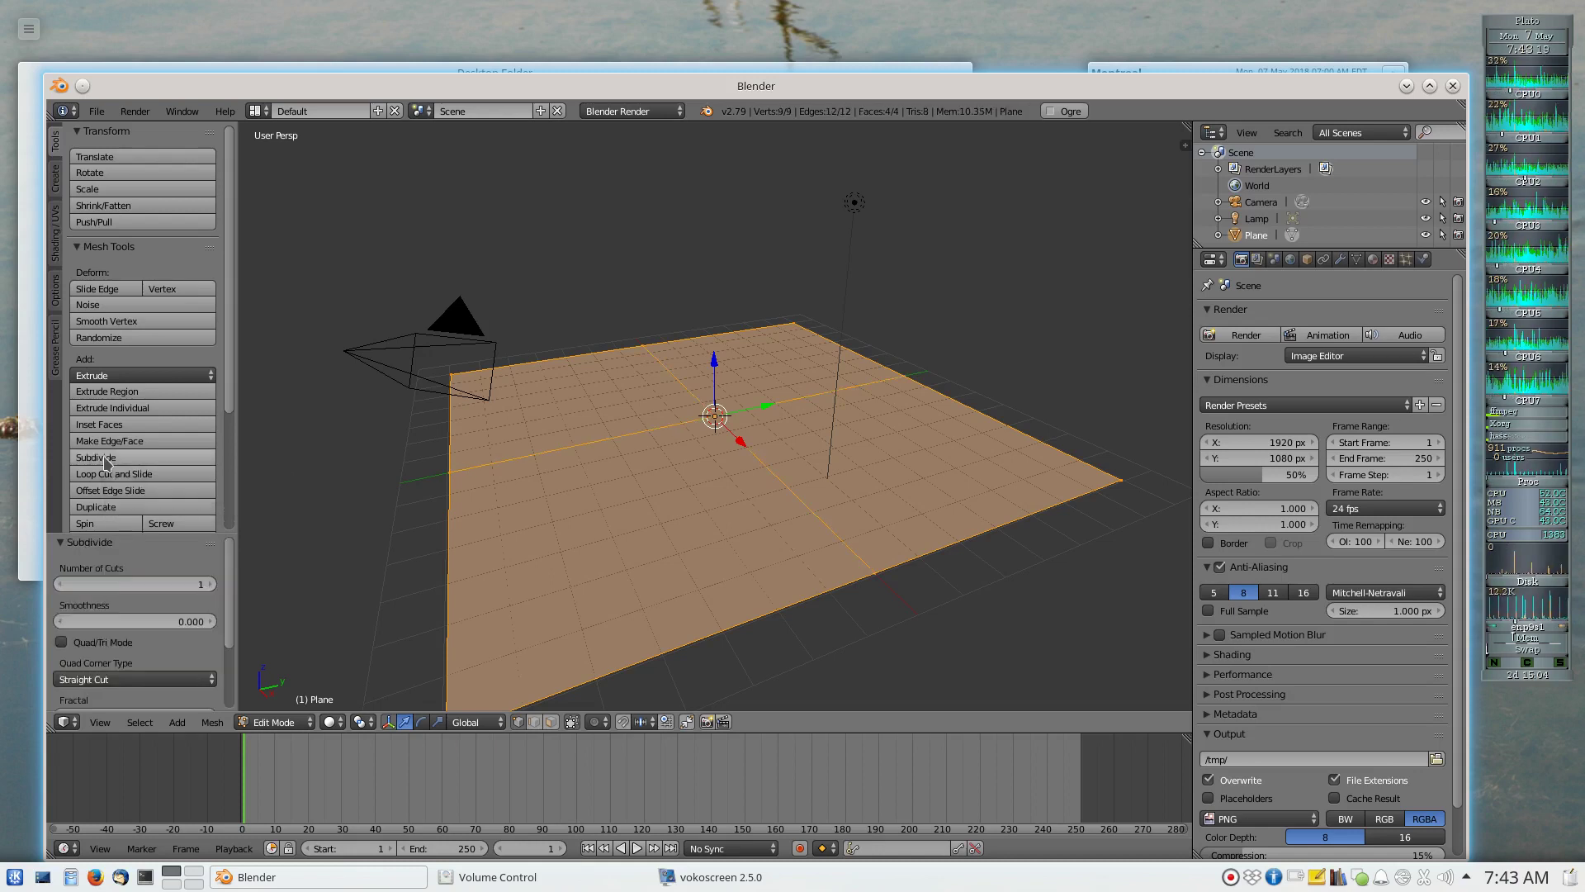
left_click(105, 458)
left_click(105, 459)
left_click(105, 459)
left_click(105, 459)
left_click(105, 459)
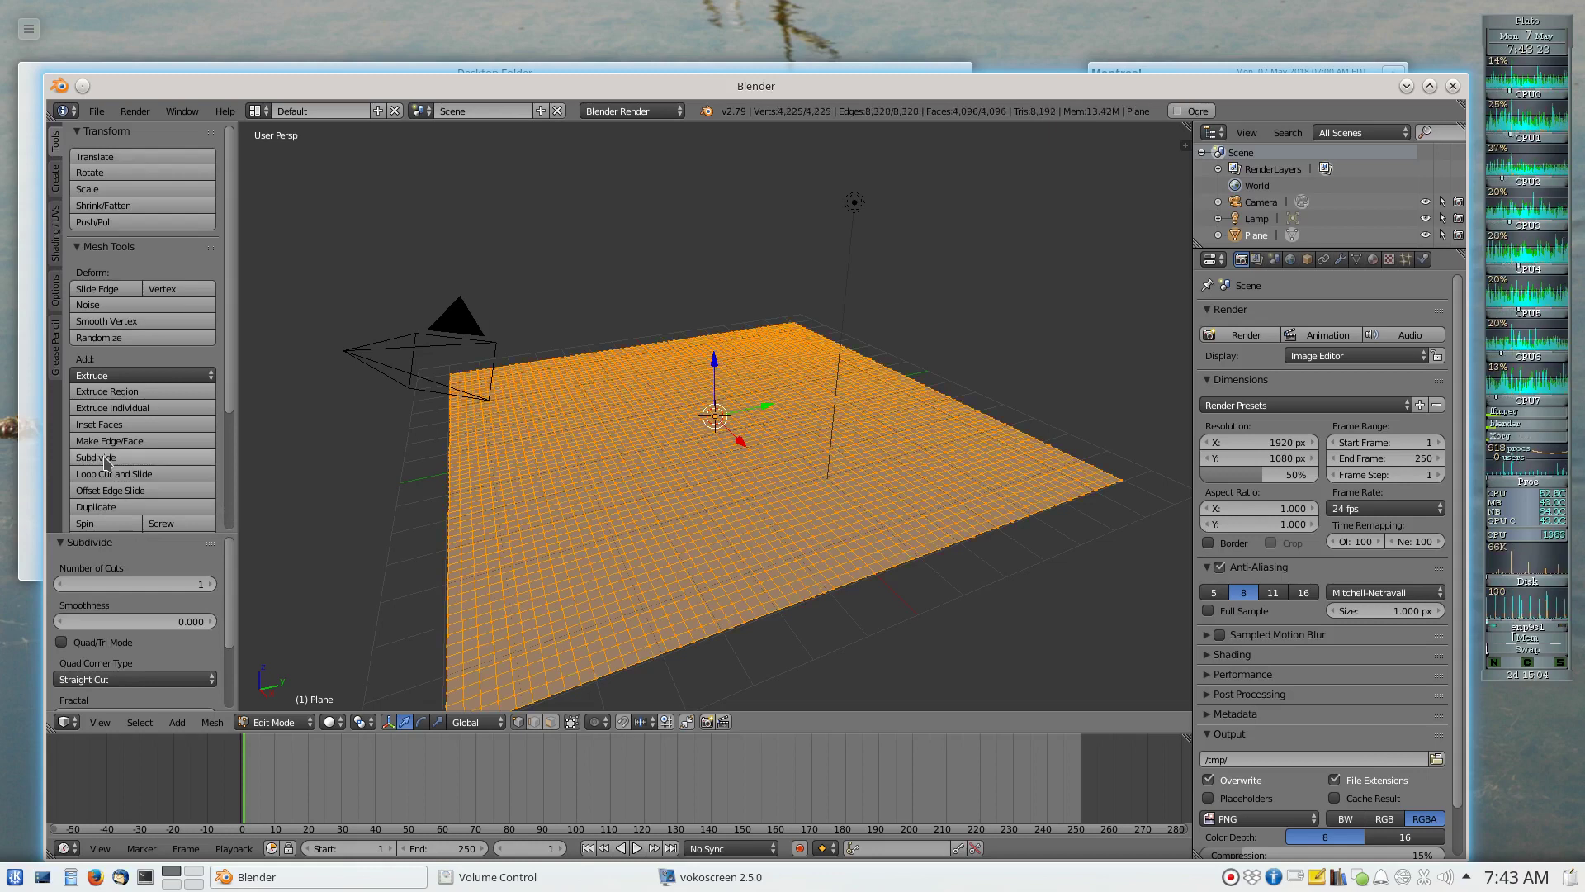
left_click(105, 459)
left_click(105, 458)
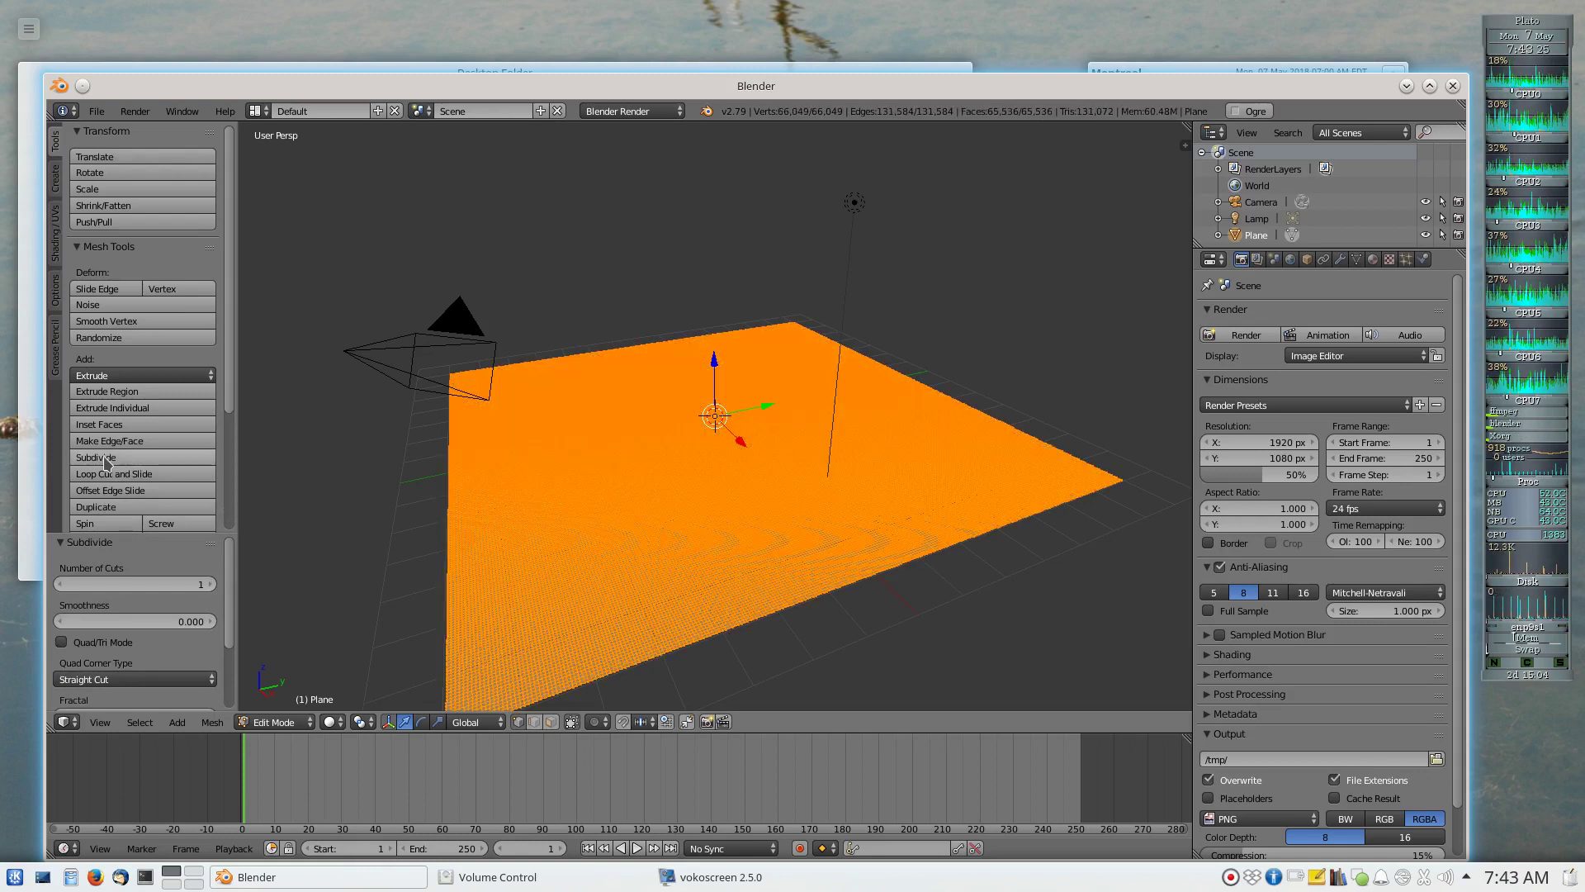
Switch to face select mode and triangulate all faces into 131,072 triangles
left_click(551, 723)
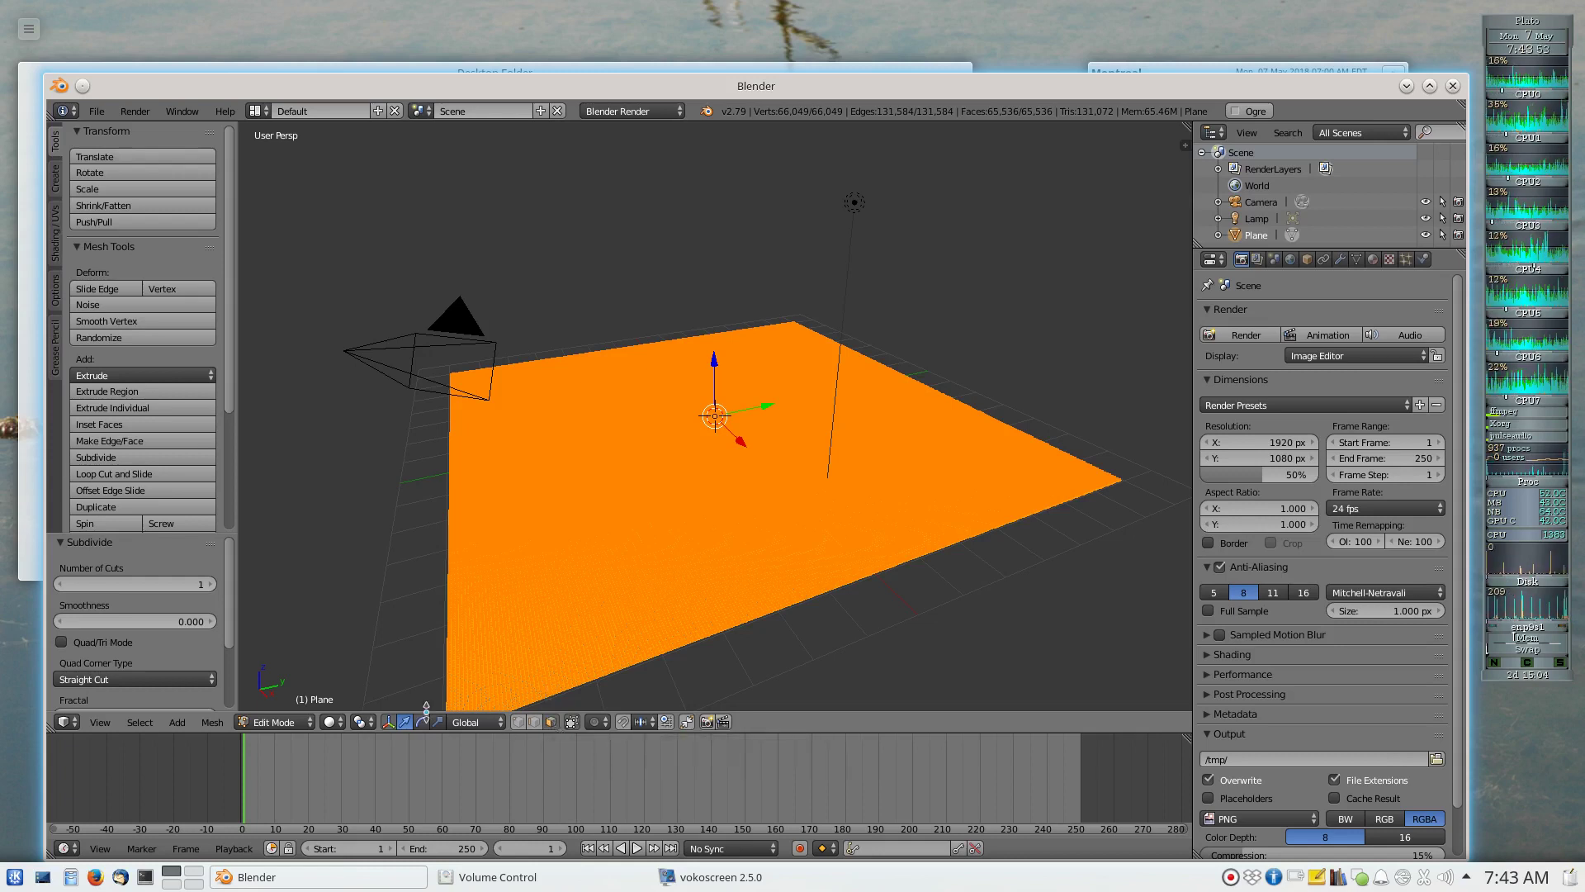
left_click(212, 722)
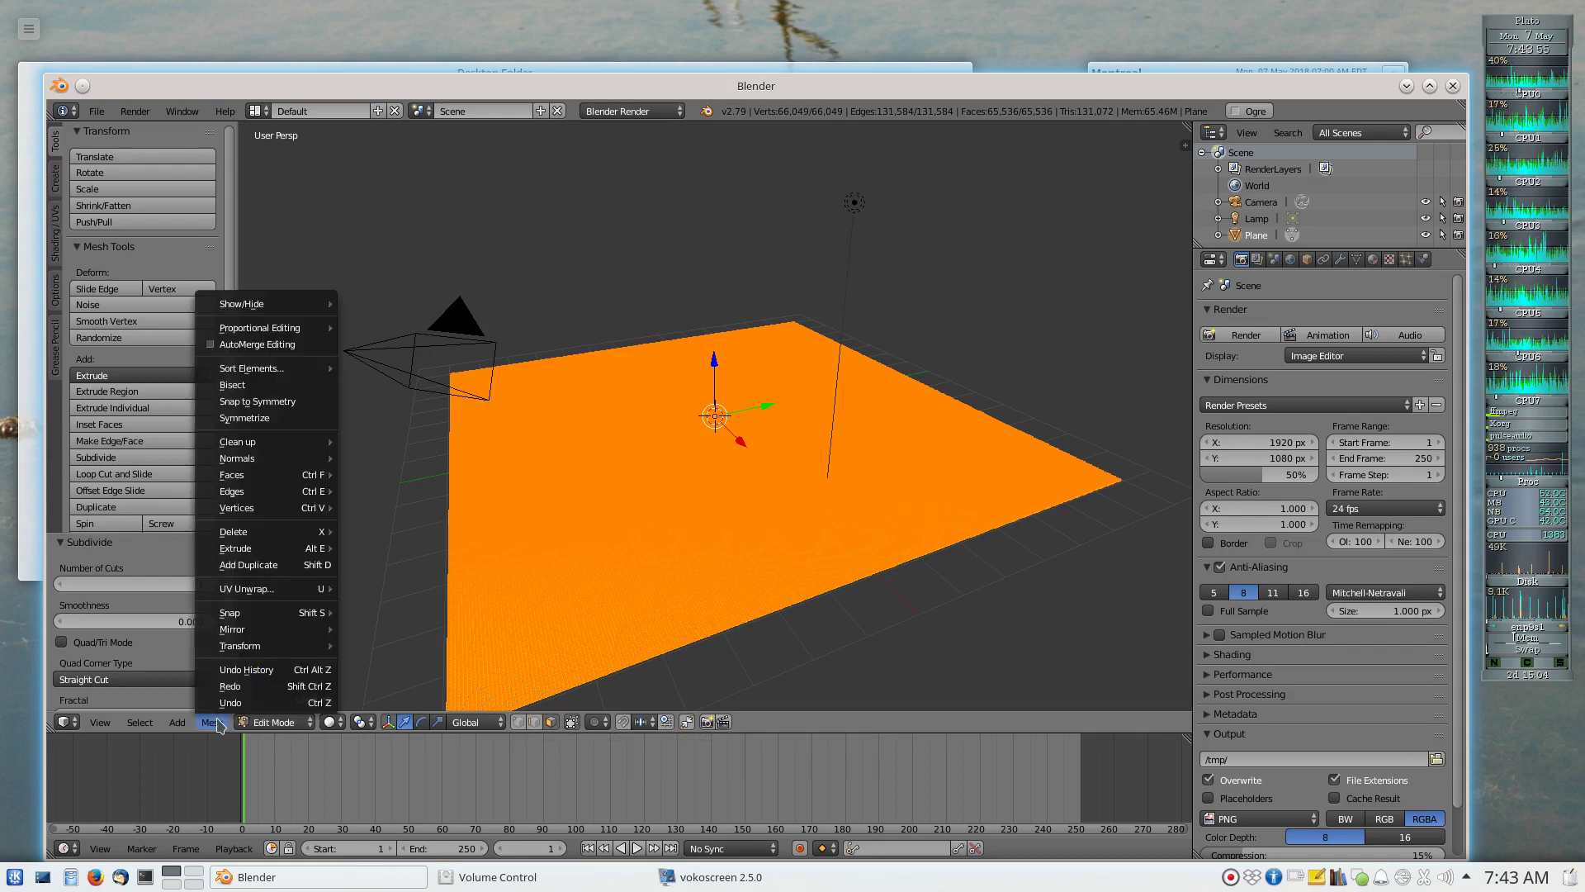
mouse_move(252, 634)
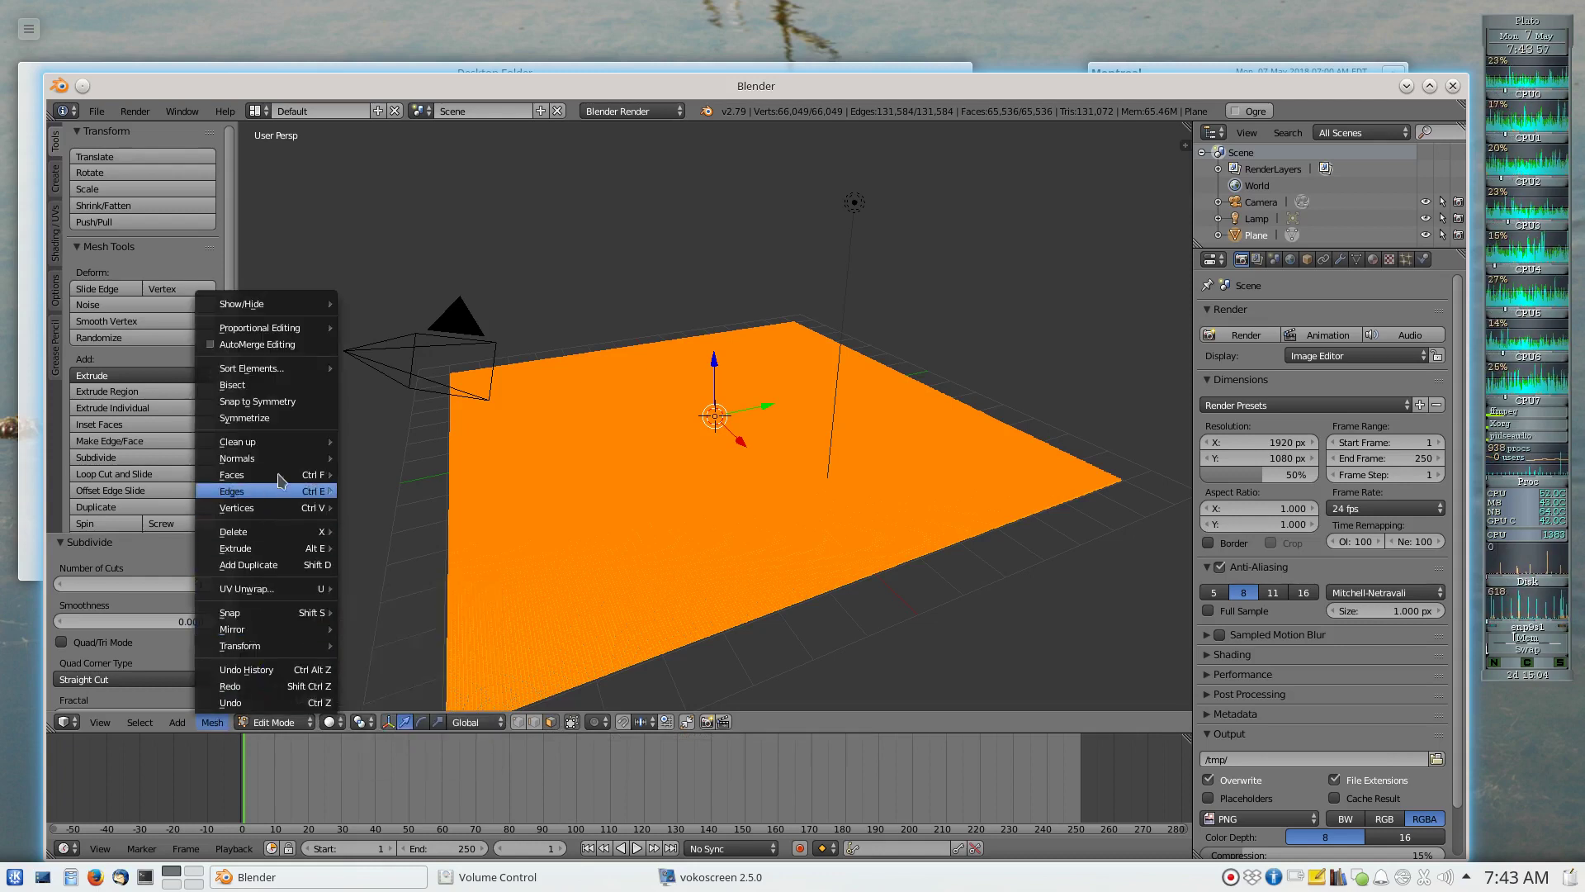
mouse_move(281, 479)
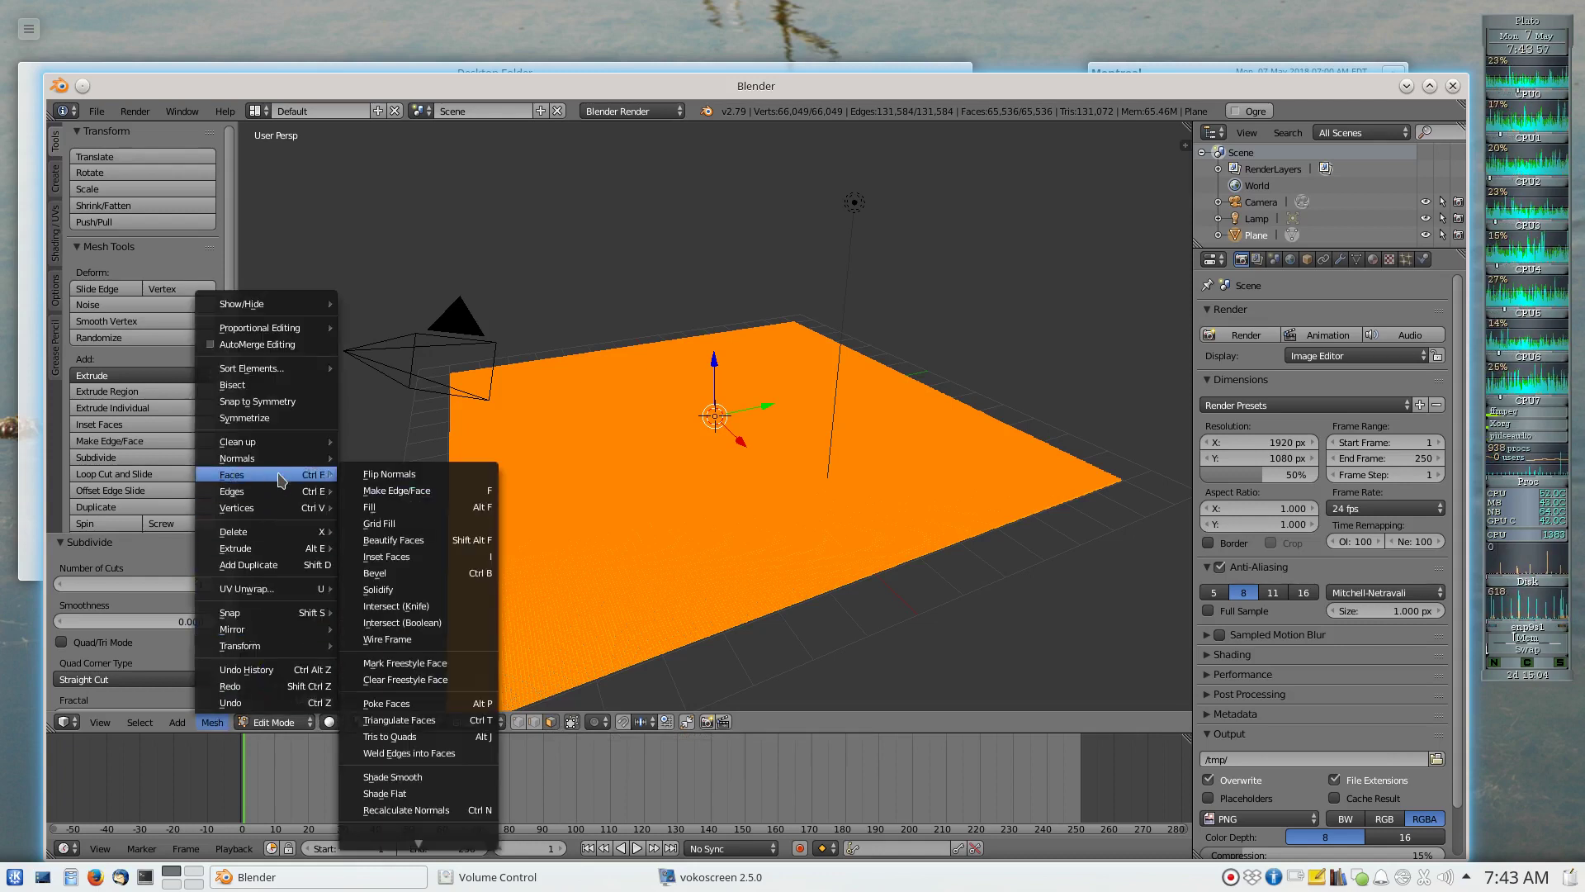
left_click(430, 720)
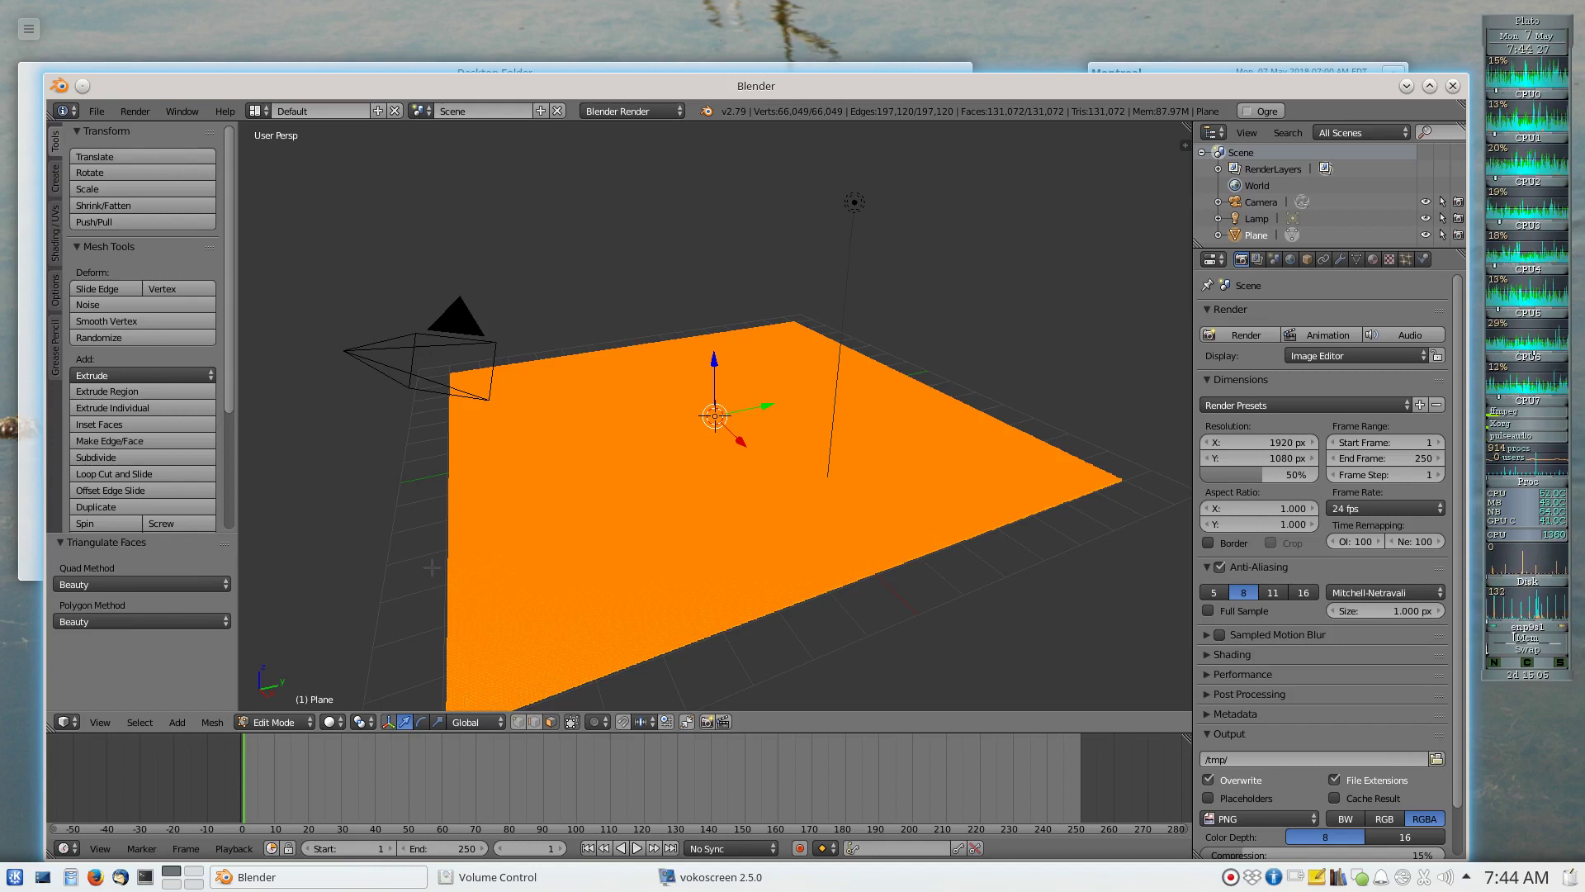
Add a new texture in the Texture properties and bring up the Open Image browser
scroll(432, 567, "up", 2)
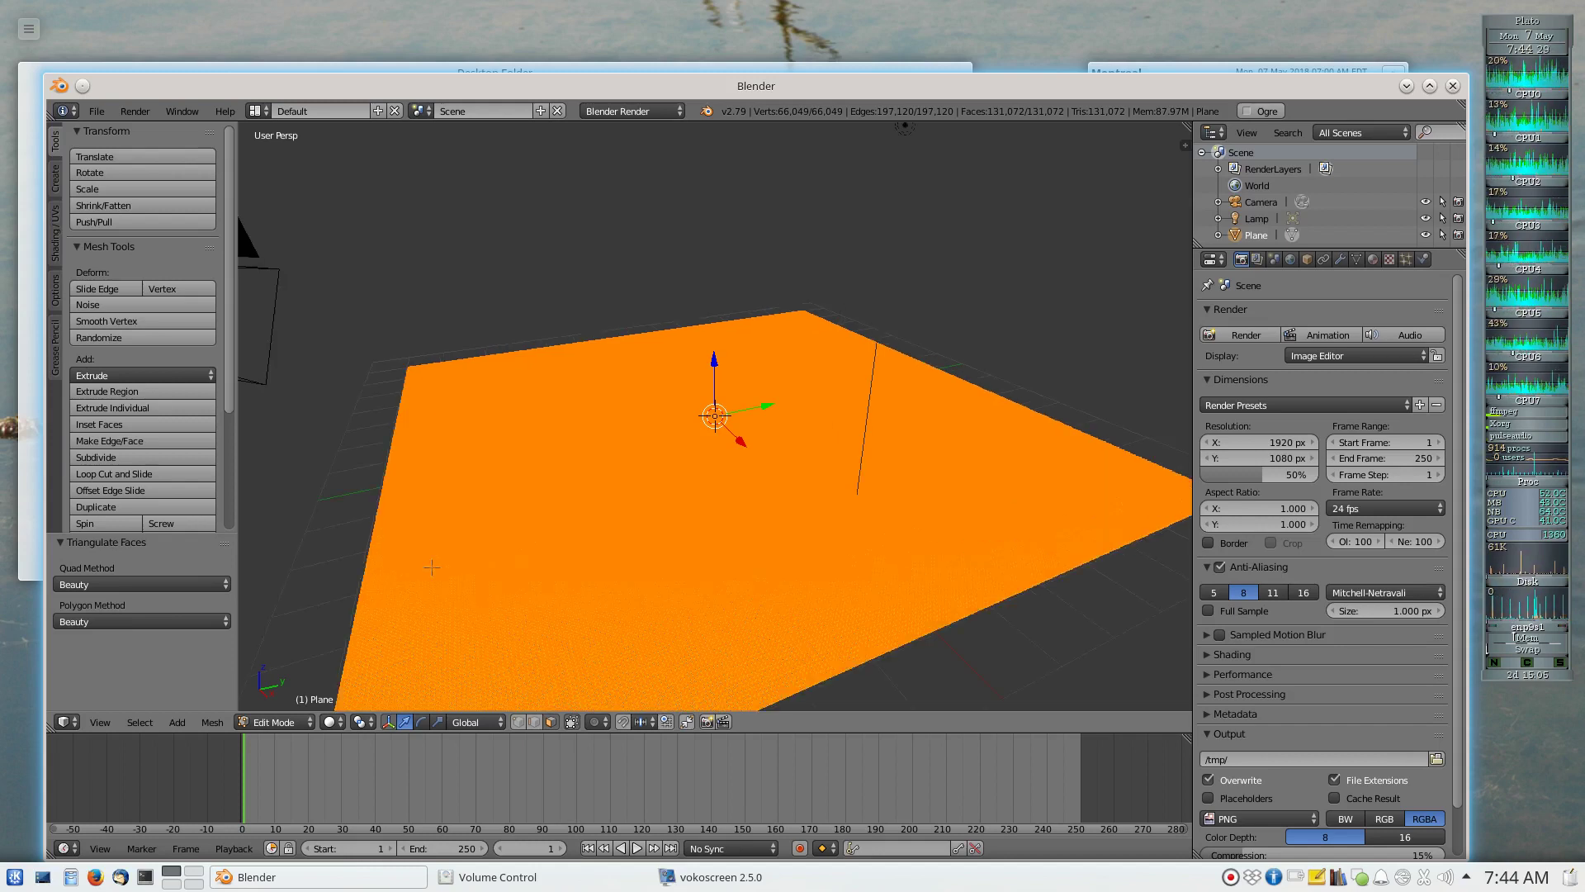
scroll(432, 567, "down", 2)
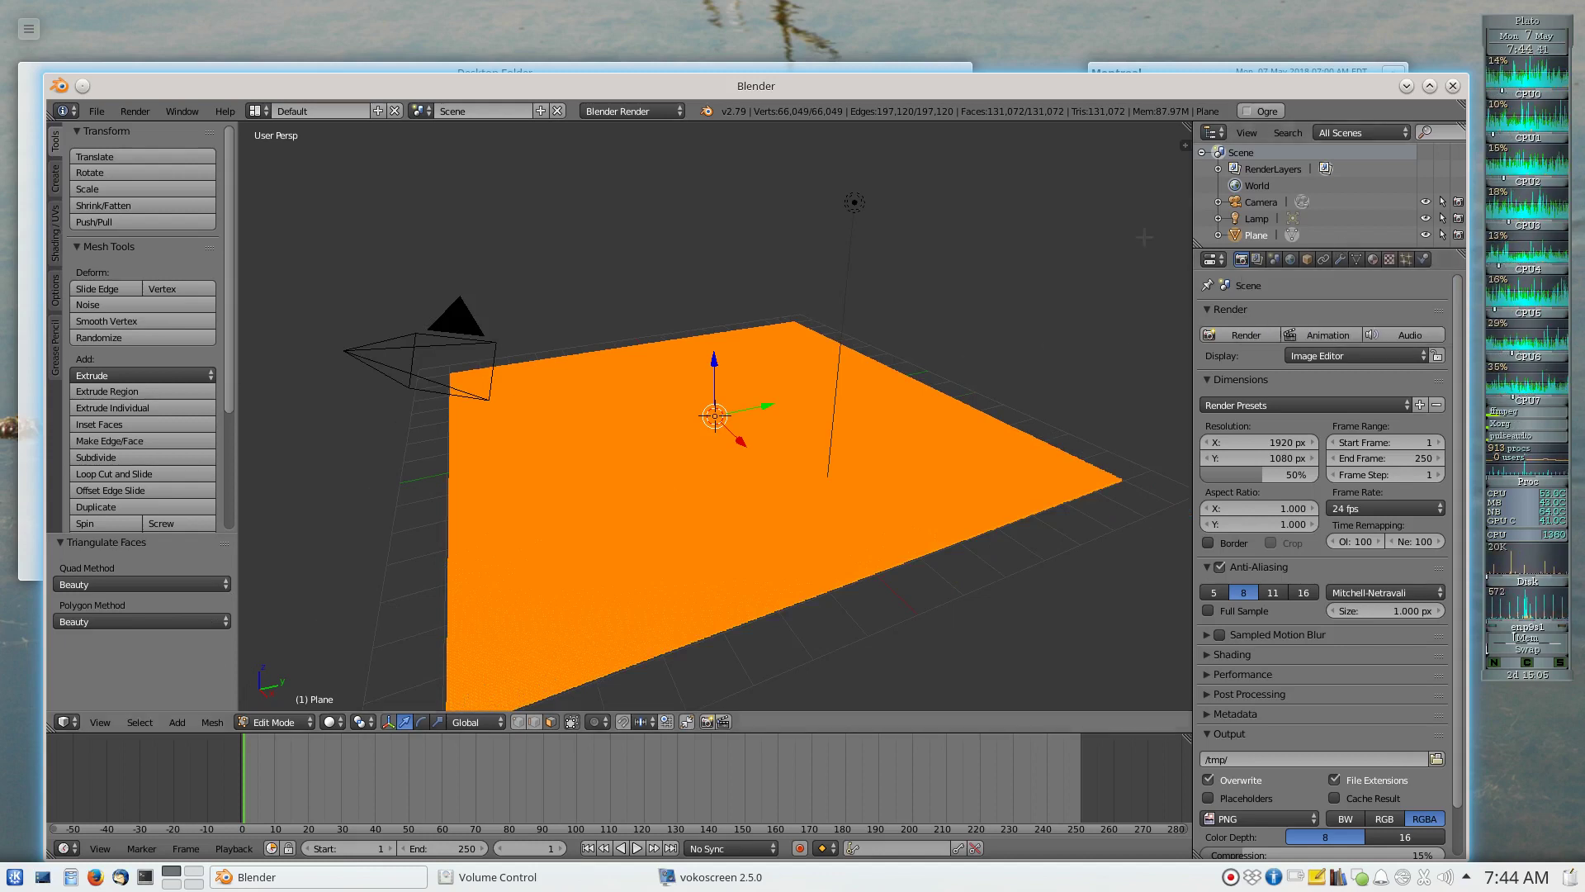
left_click(1390, 259)
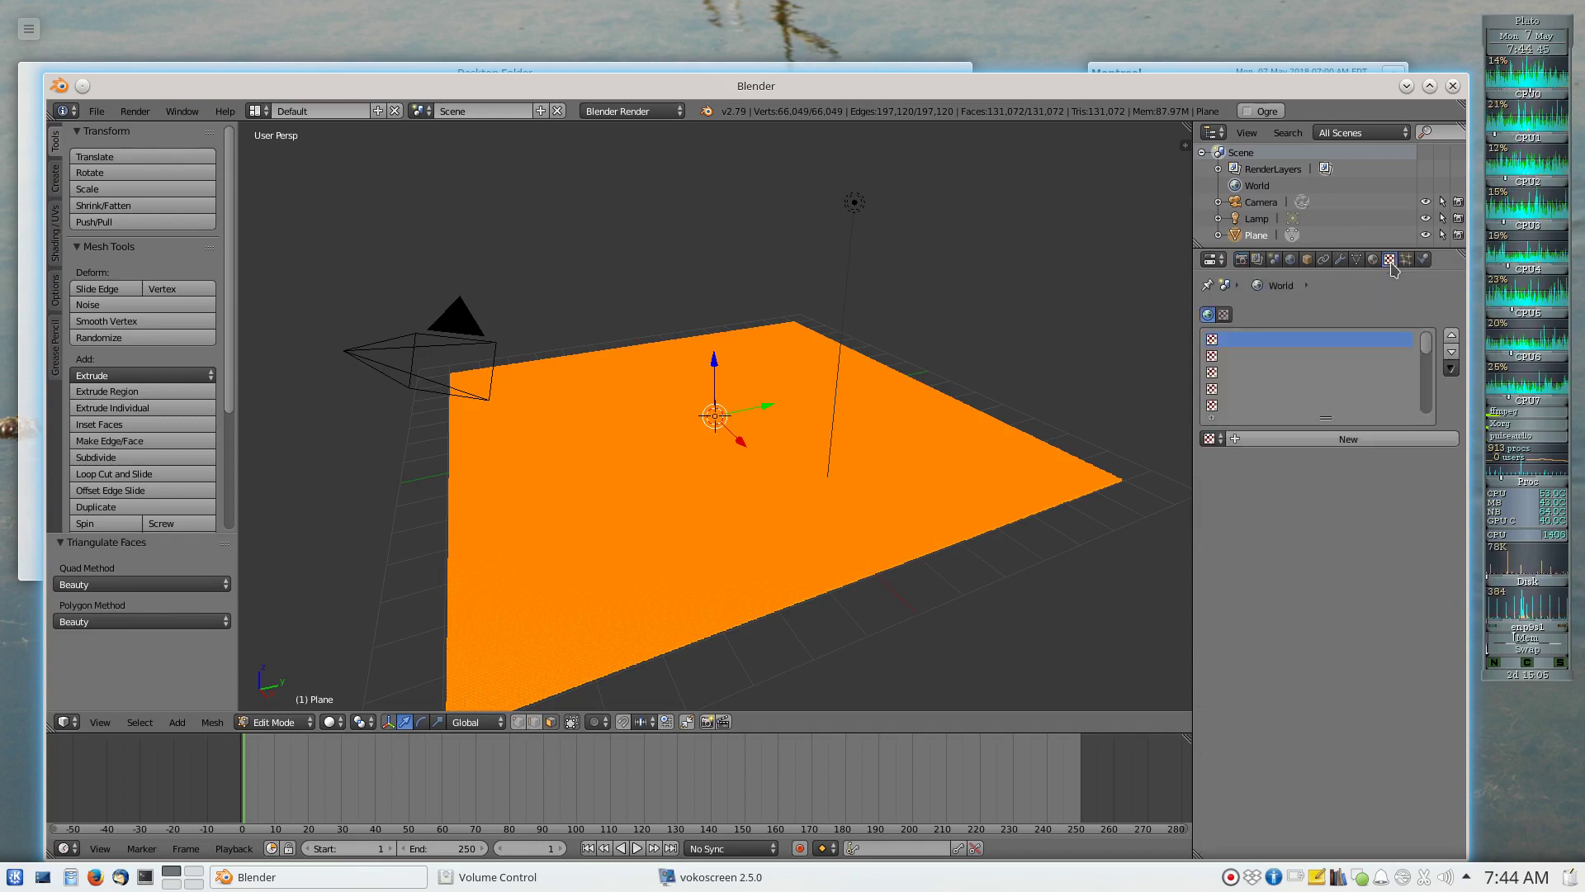
left_click(1355, 442)
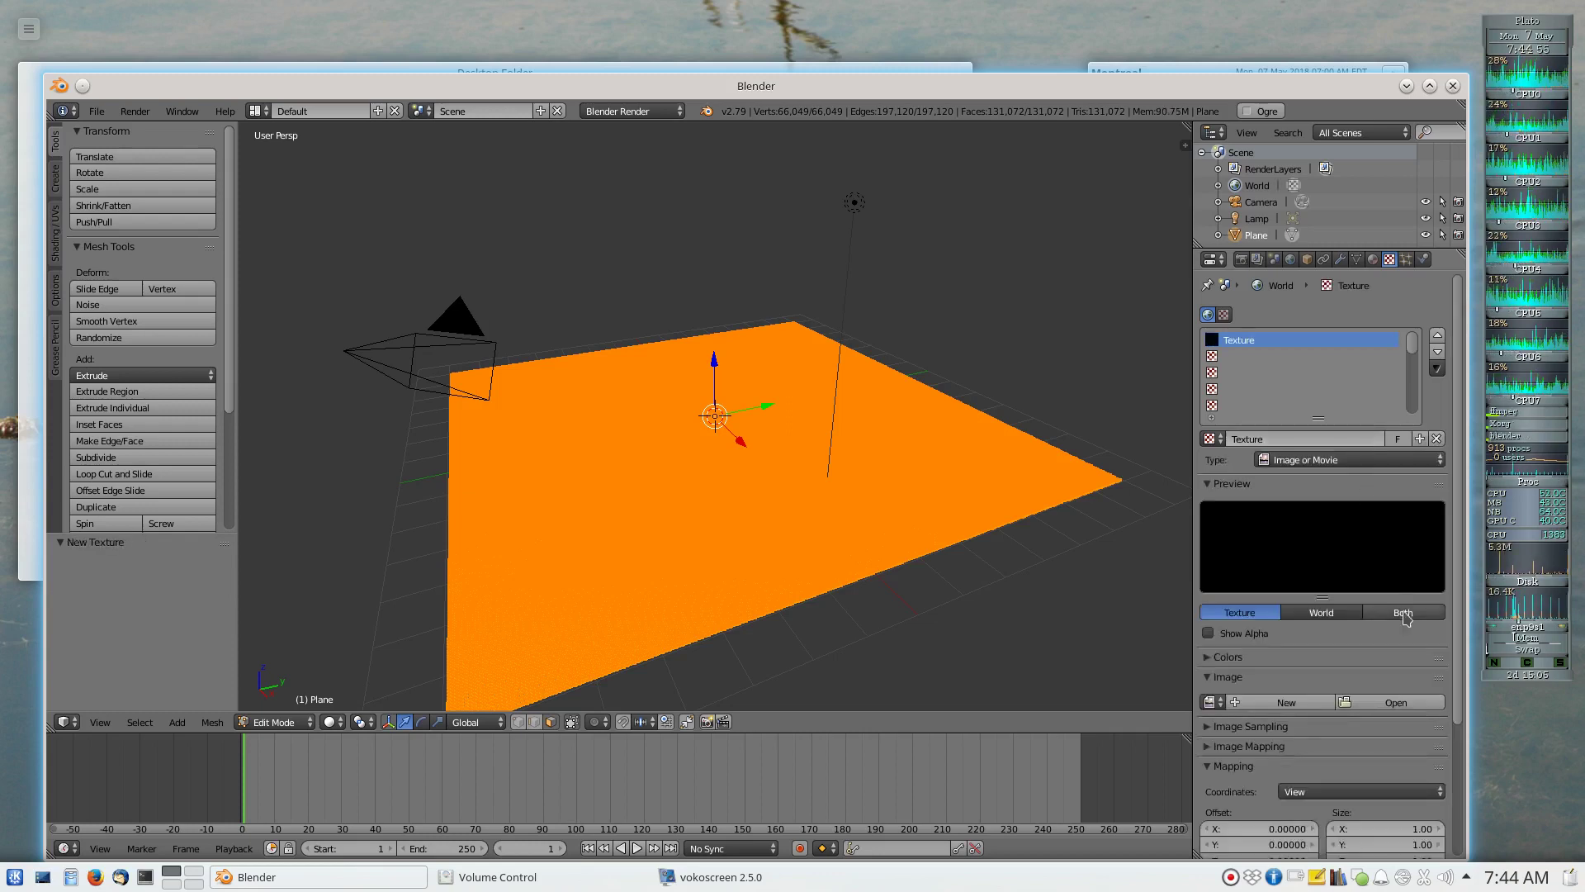
left_click(1395, 703)
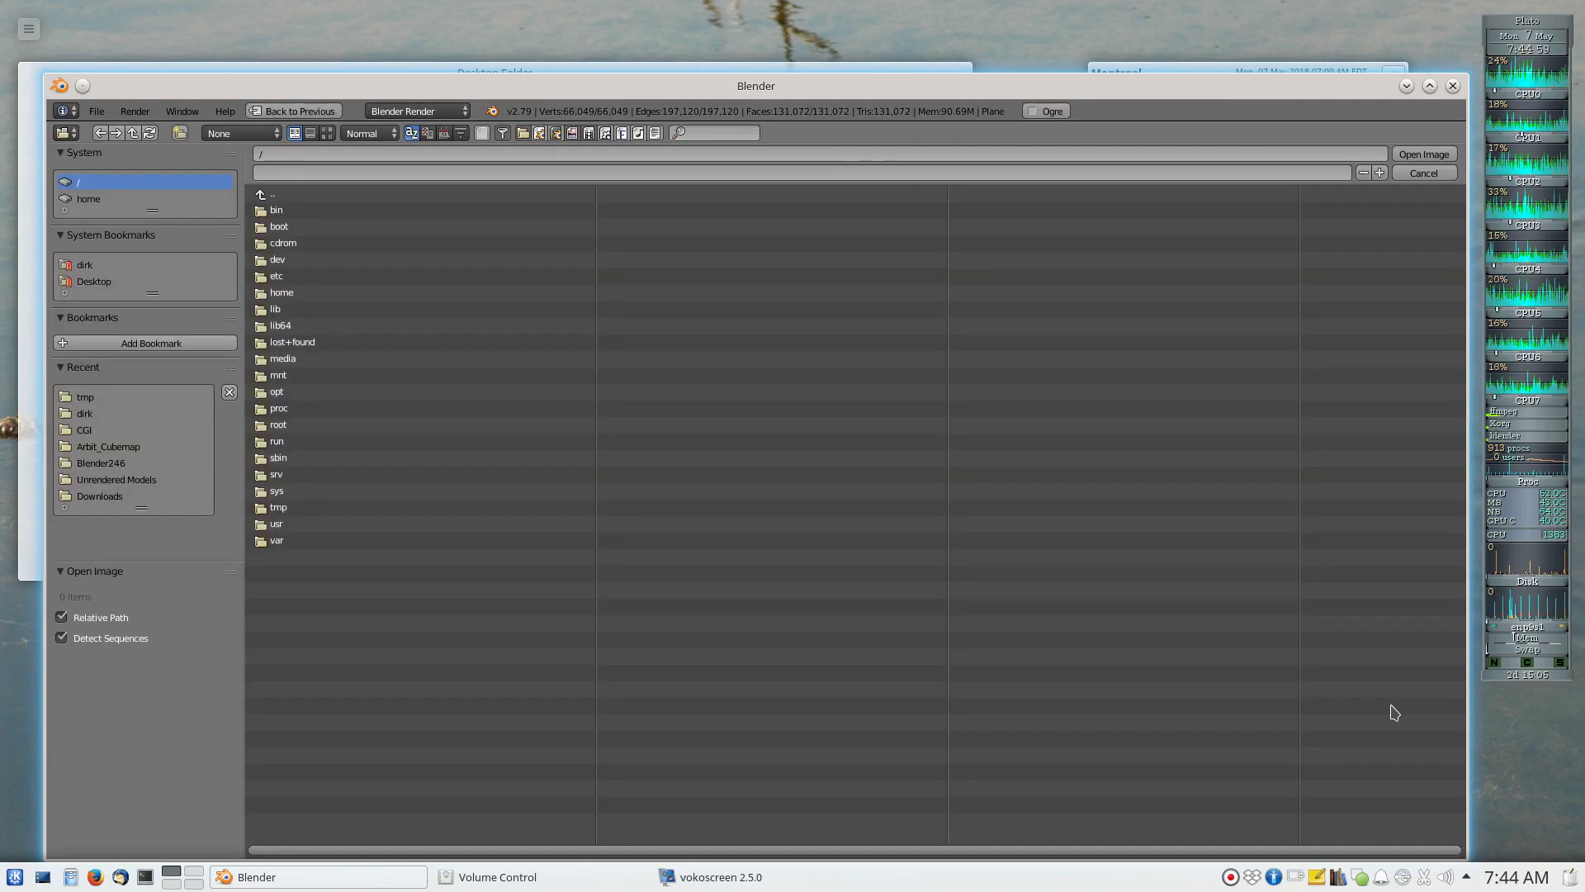
Navigate to the home tmp folder and load test.sgi as the texture's image
left_click(286, 294)
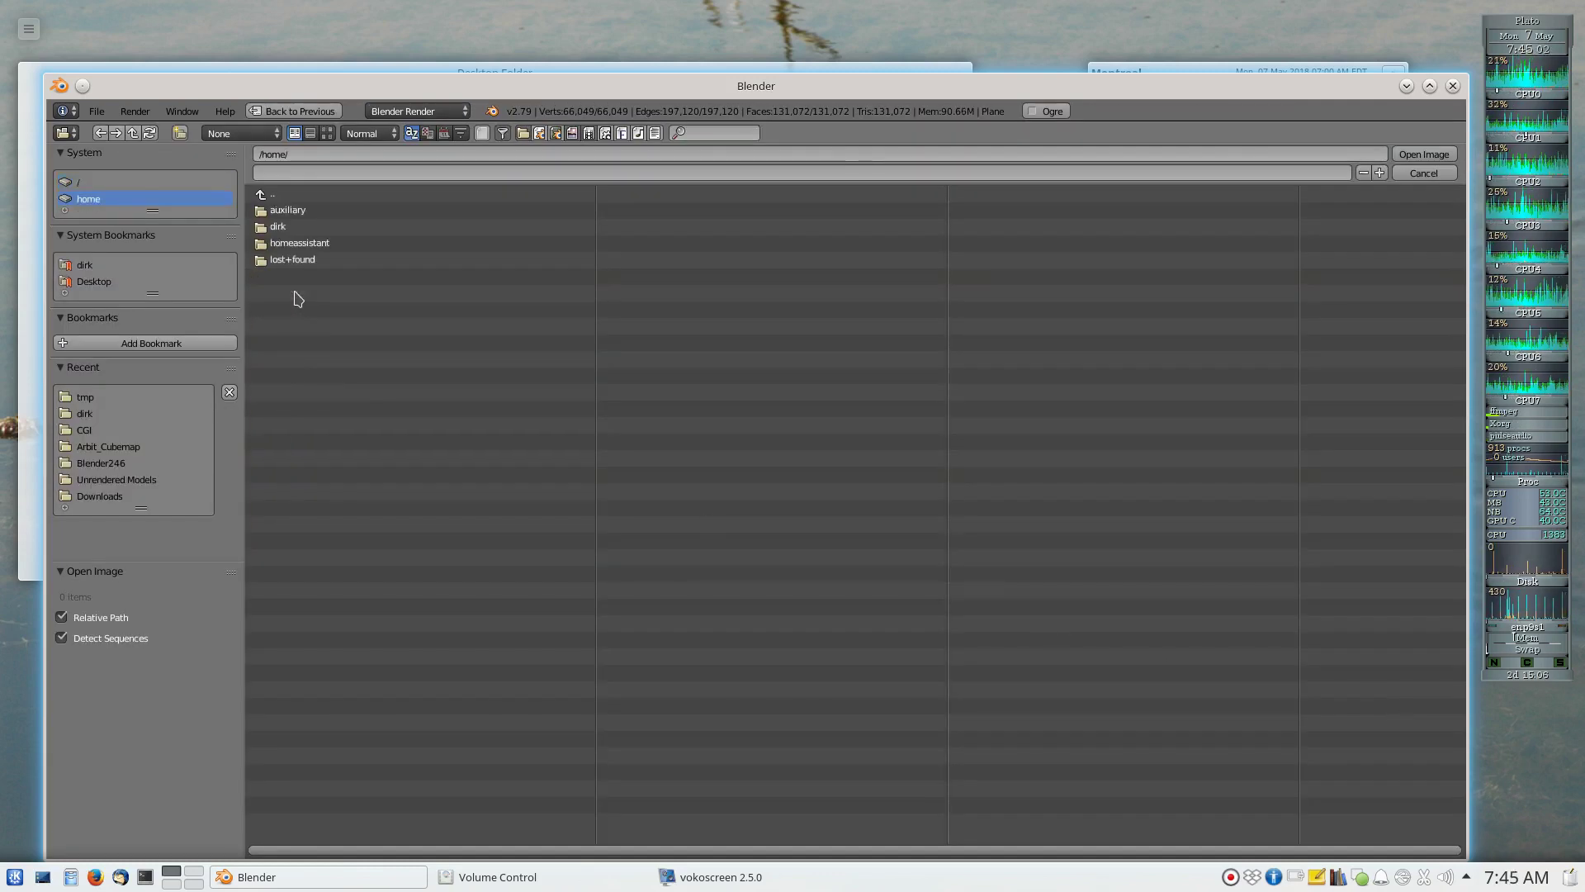
left_click(285, 227)
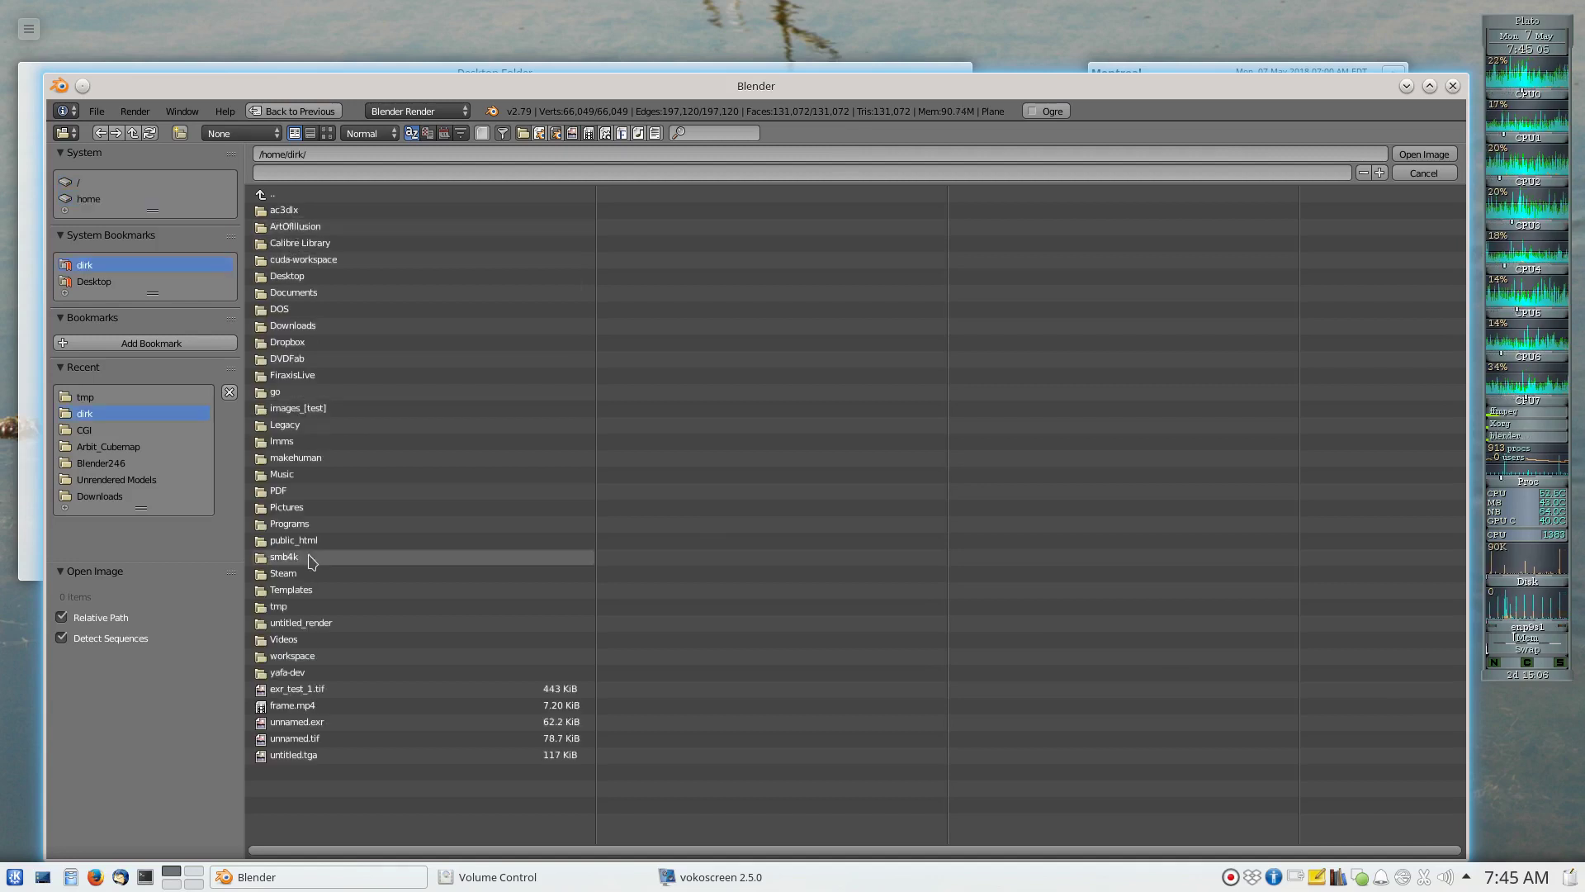
left_click(276, 608)
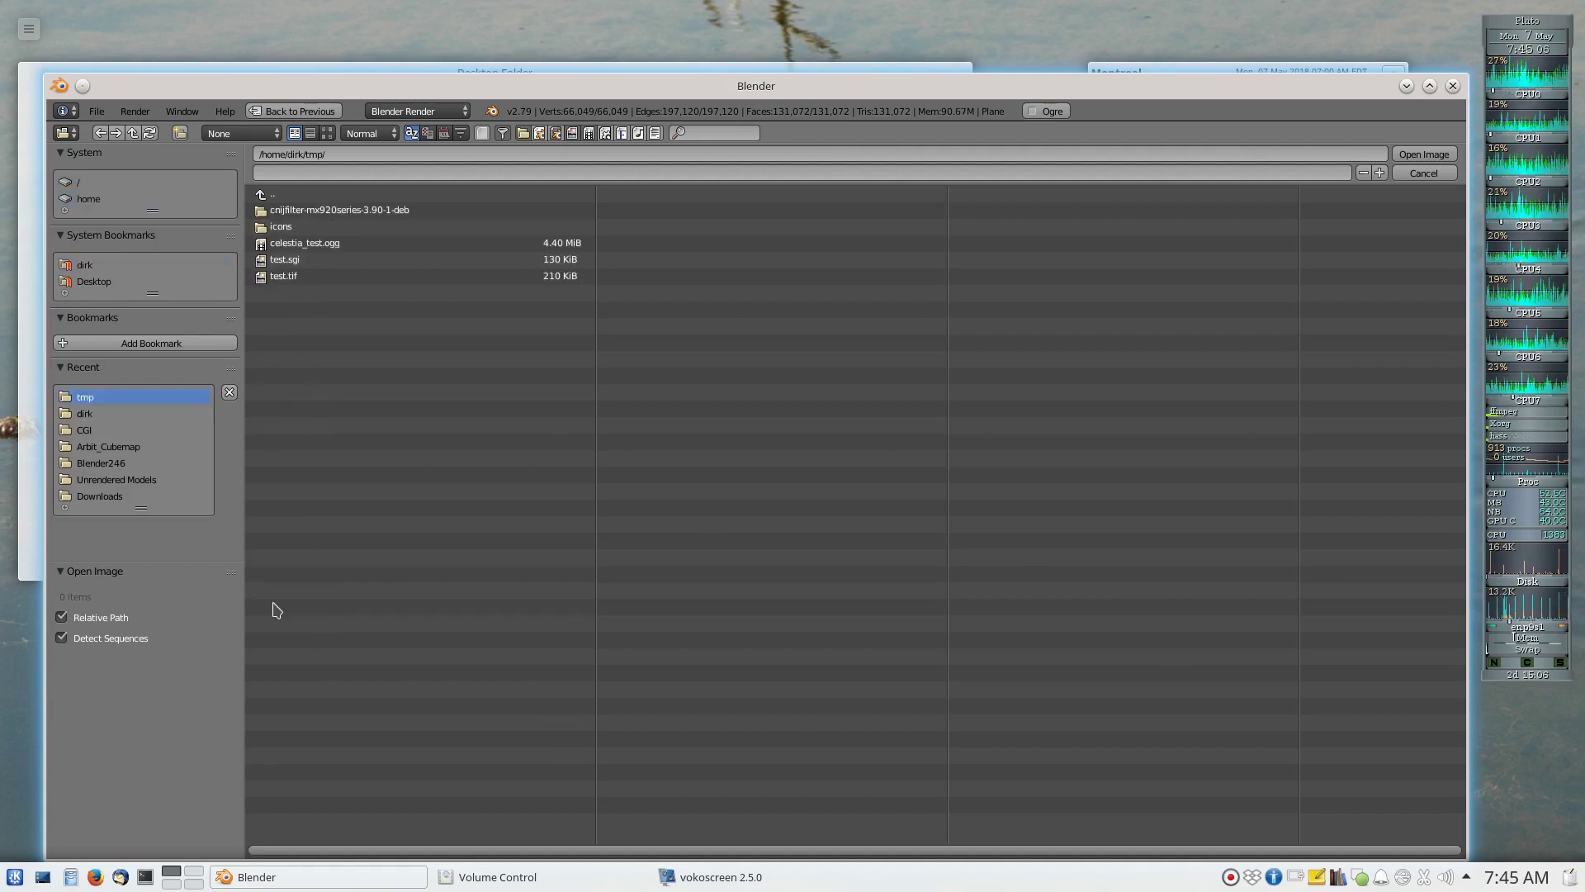
left_click(306, 264)
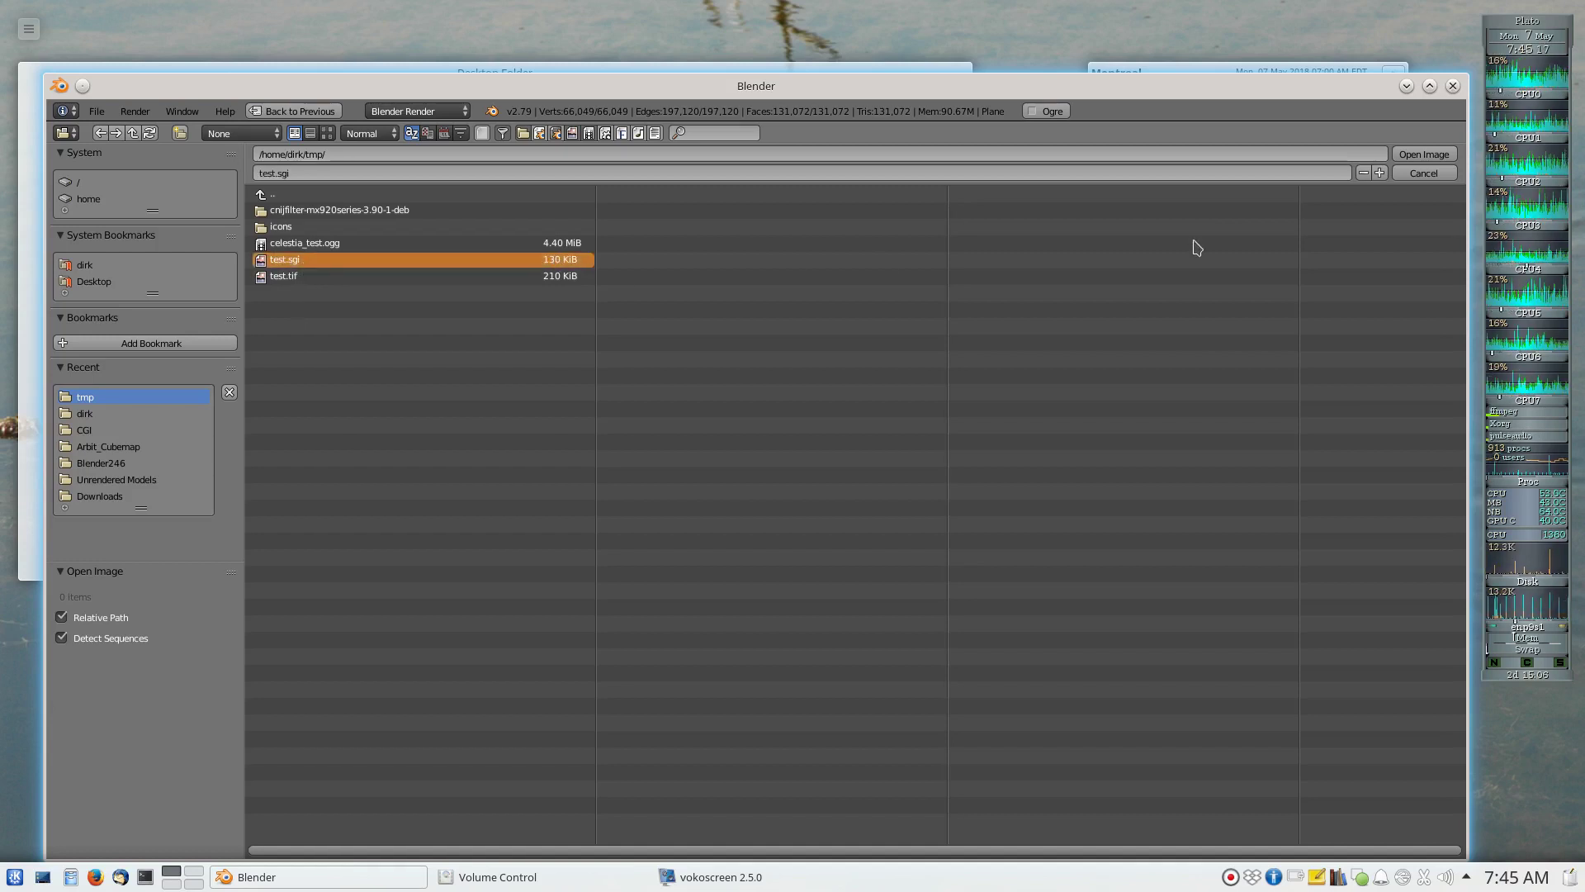
left_click(1406, 157)
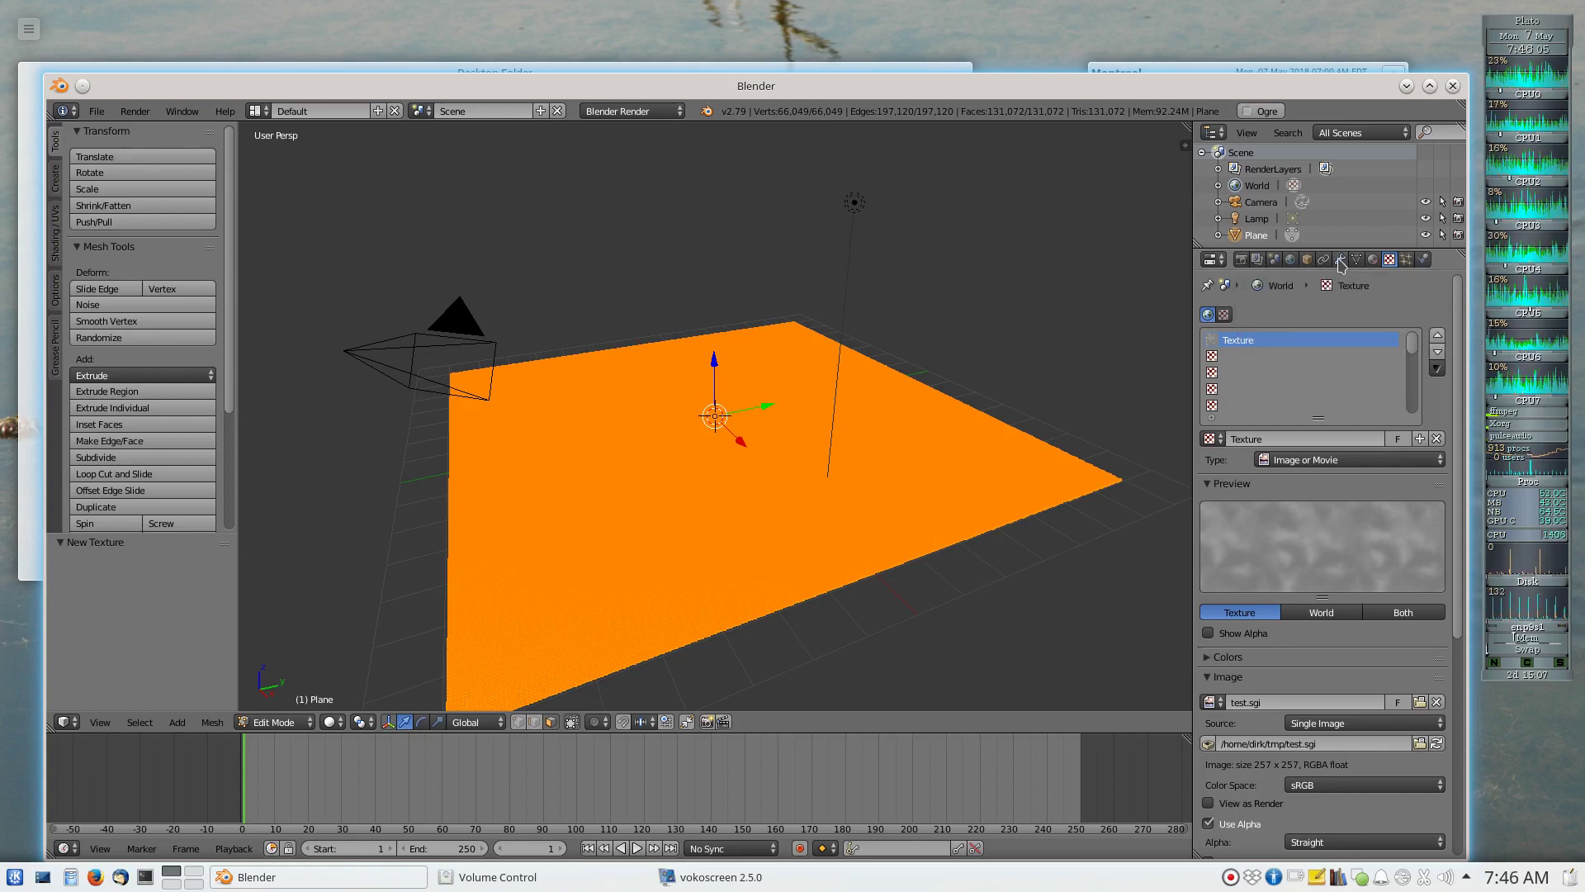
Switch the plane from Edit Mode to Object Mode and add a Displace modifier
left_click(1339, 261)
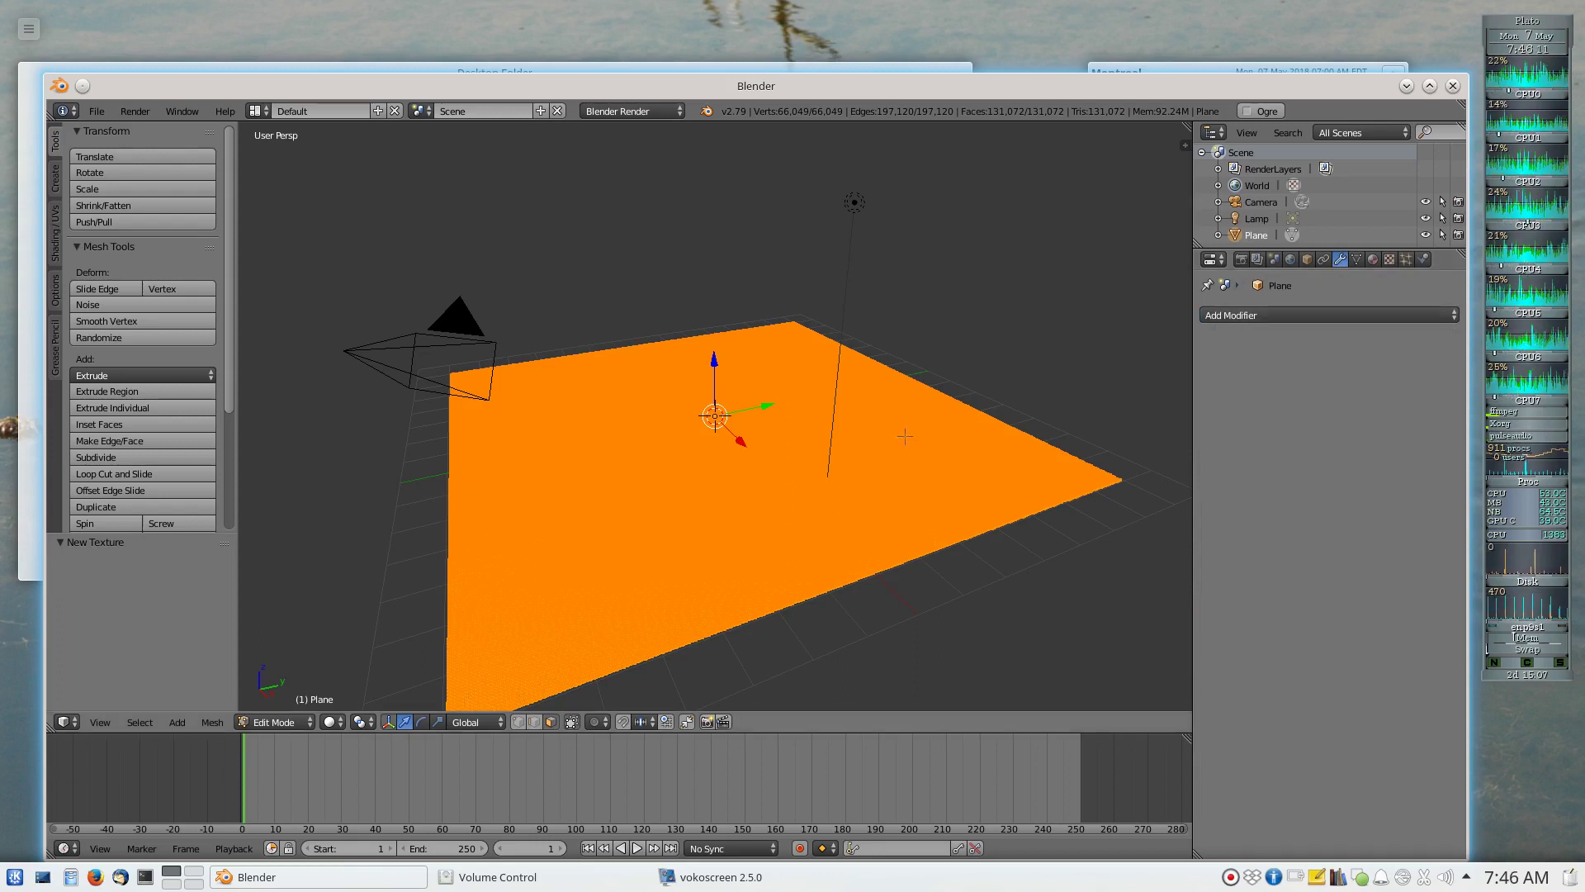
left_click(307, 725)
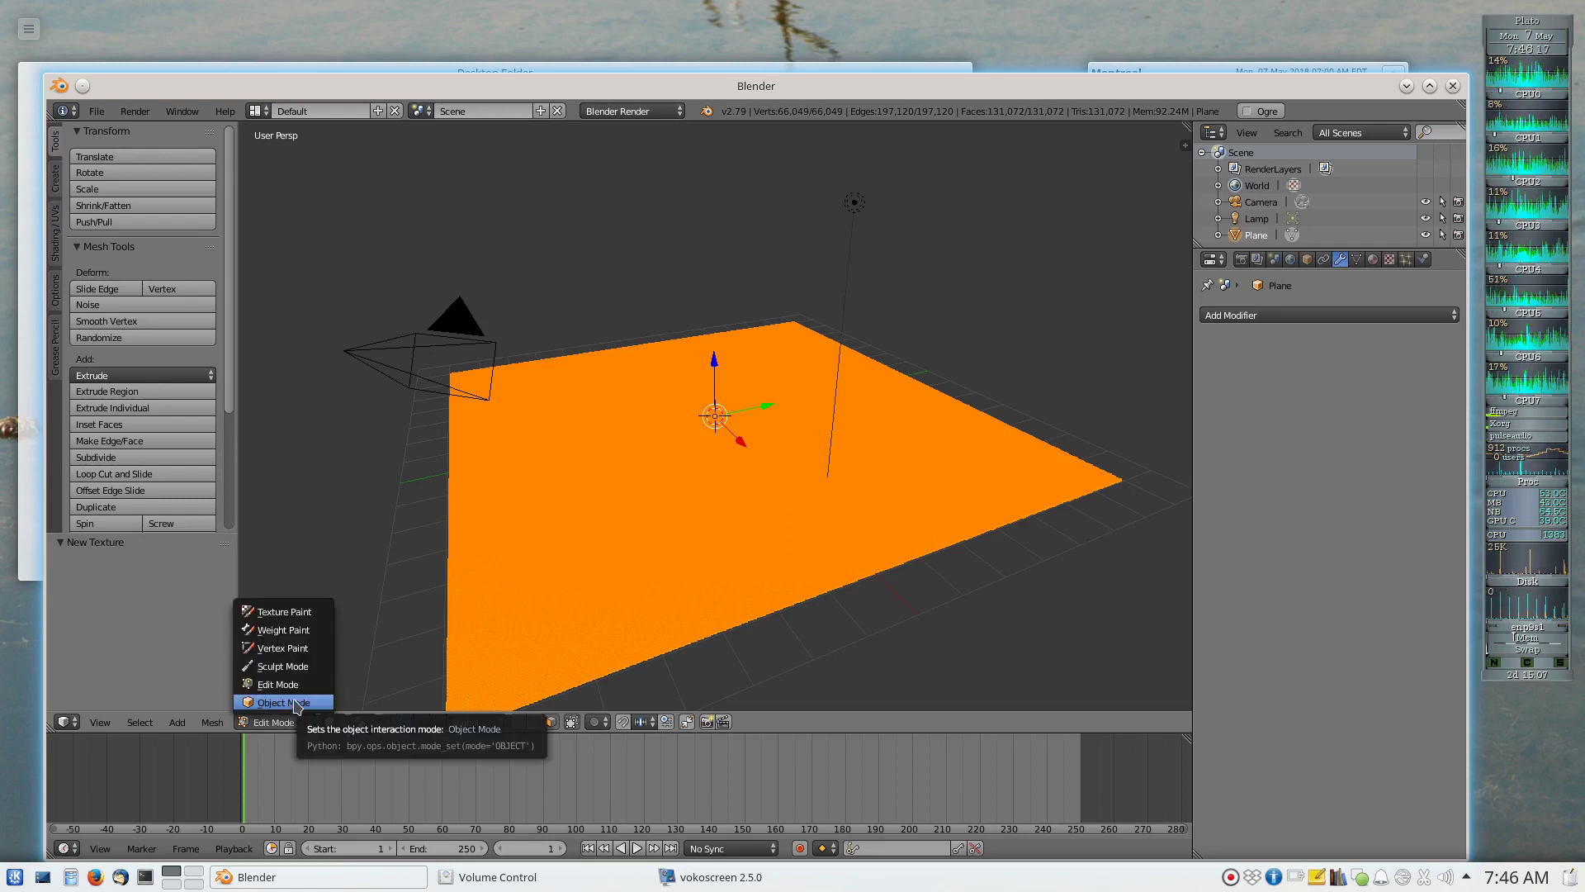
left_click(297, 702)
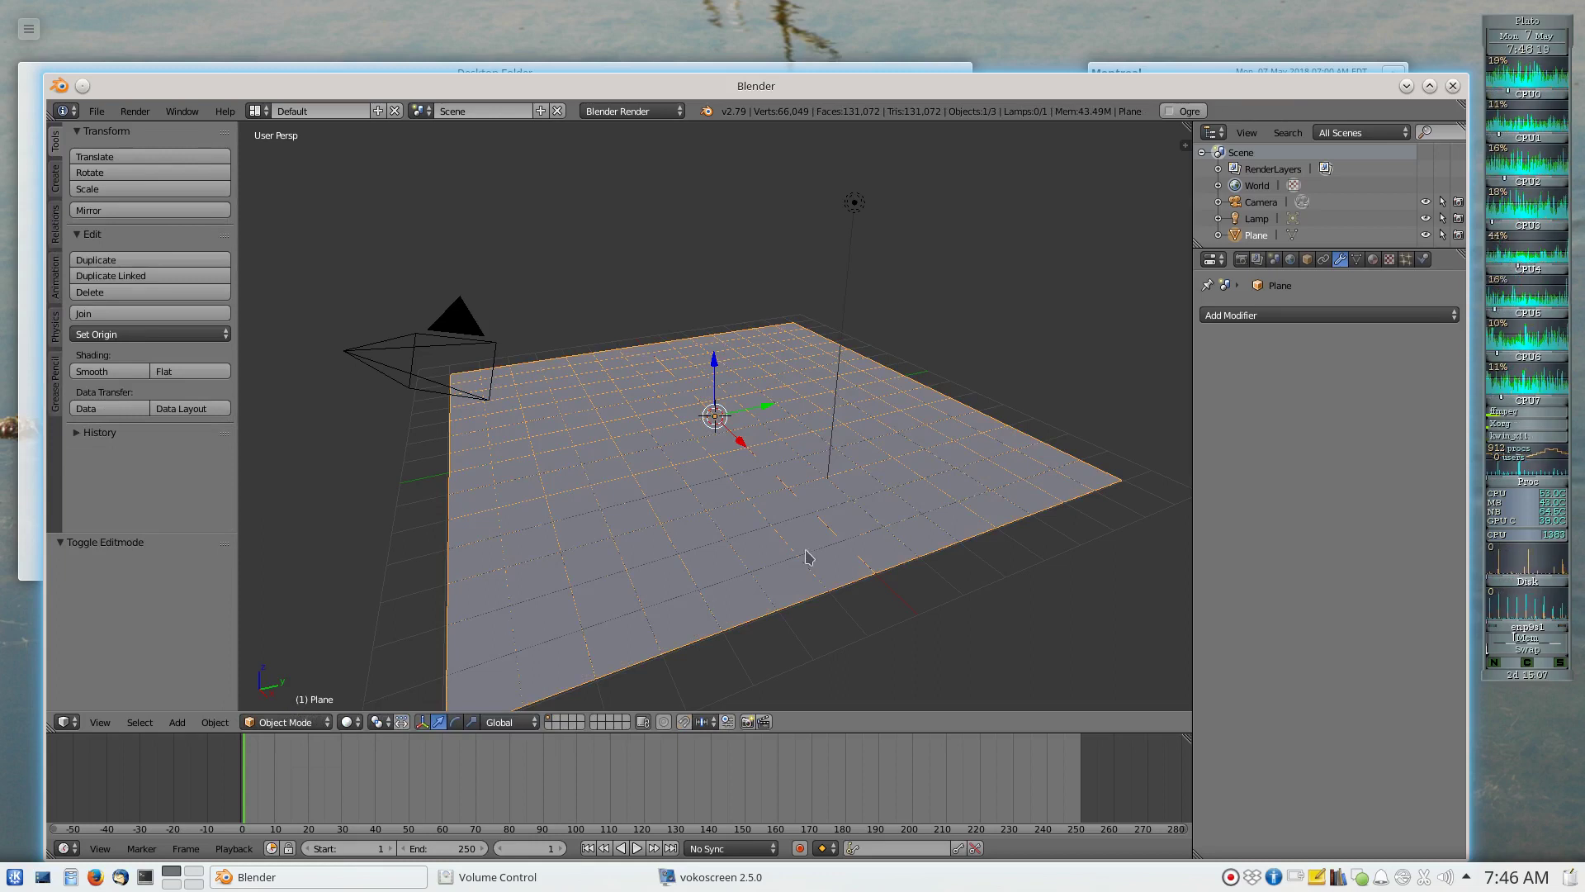
left_click(1455, 319)
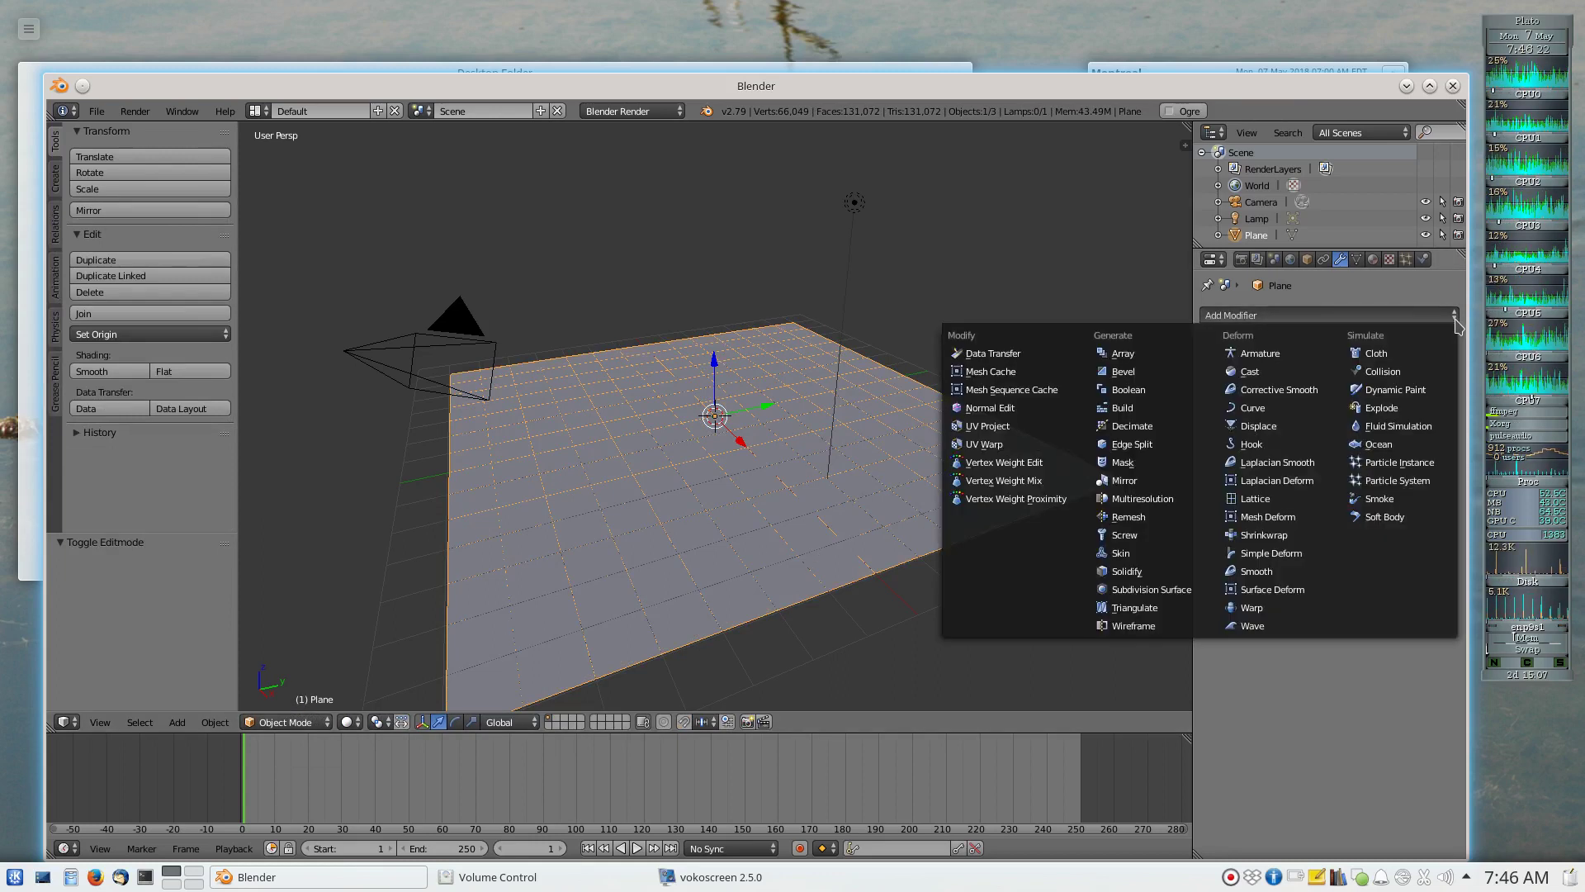
left_click(1271, 434)
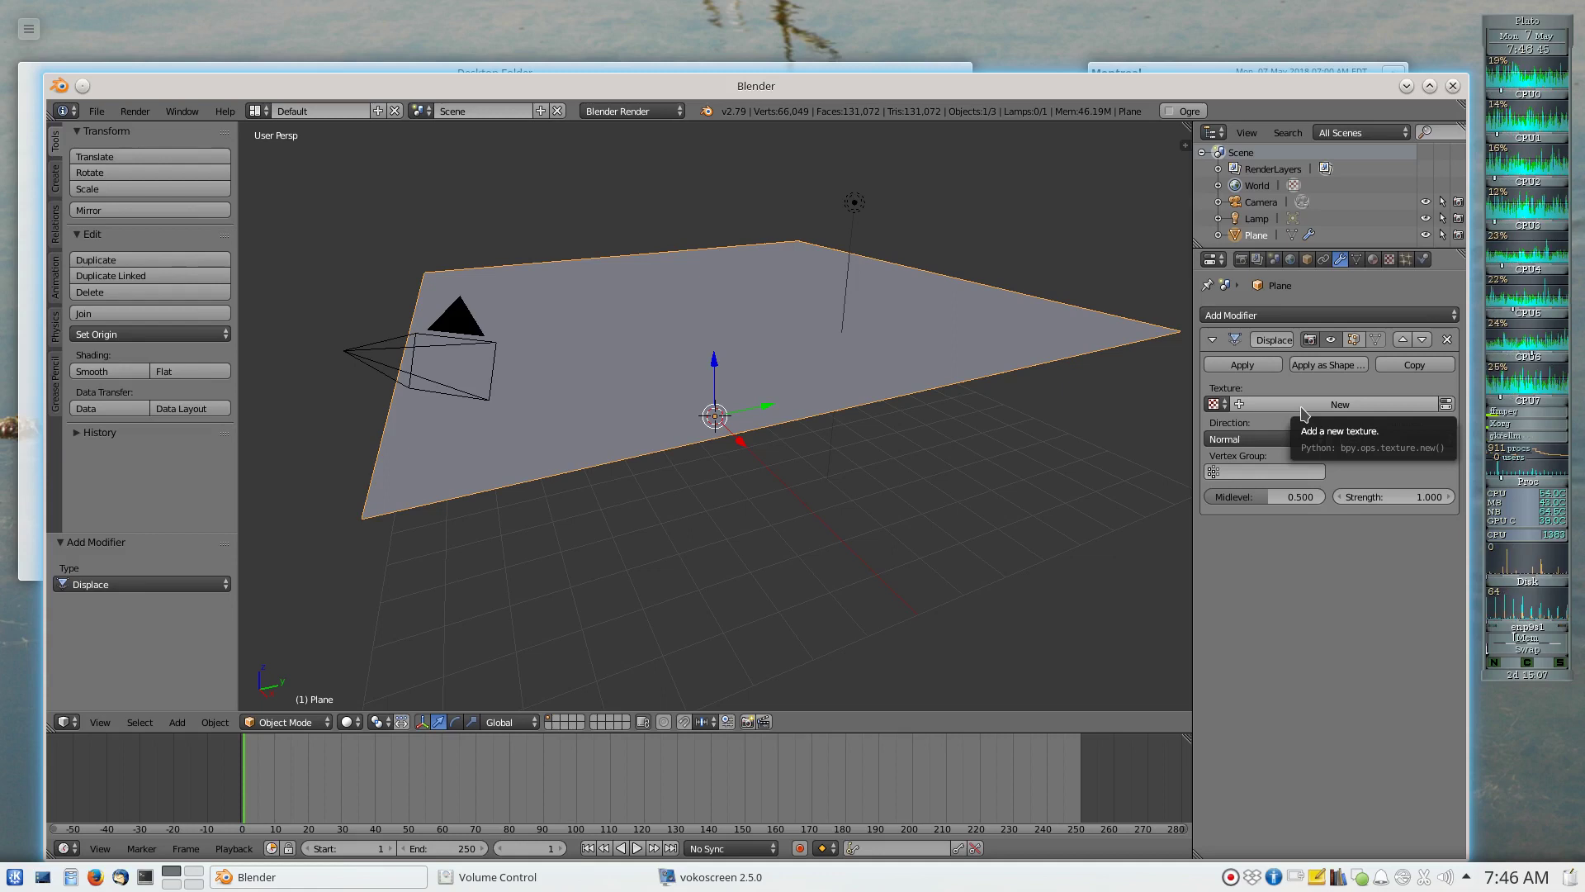
Assign the 'Texture' heightmap (test.sgi) to the Displace modifier
left_click(1213, 405)
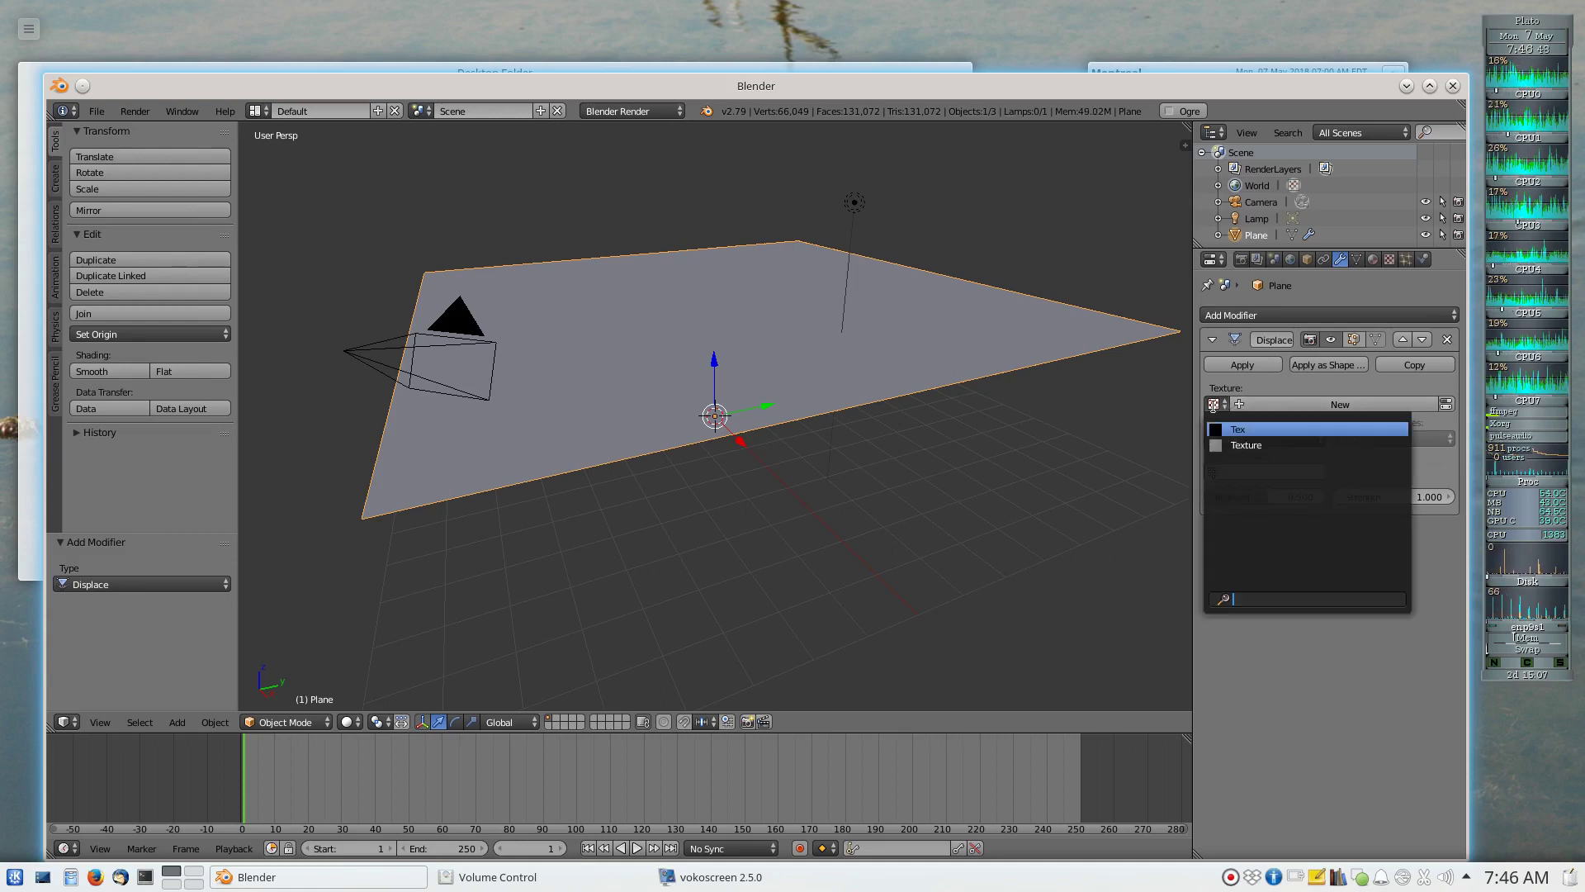
left_click(1250, 445)
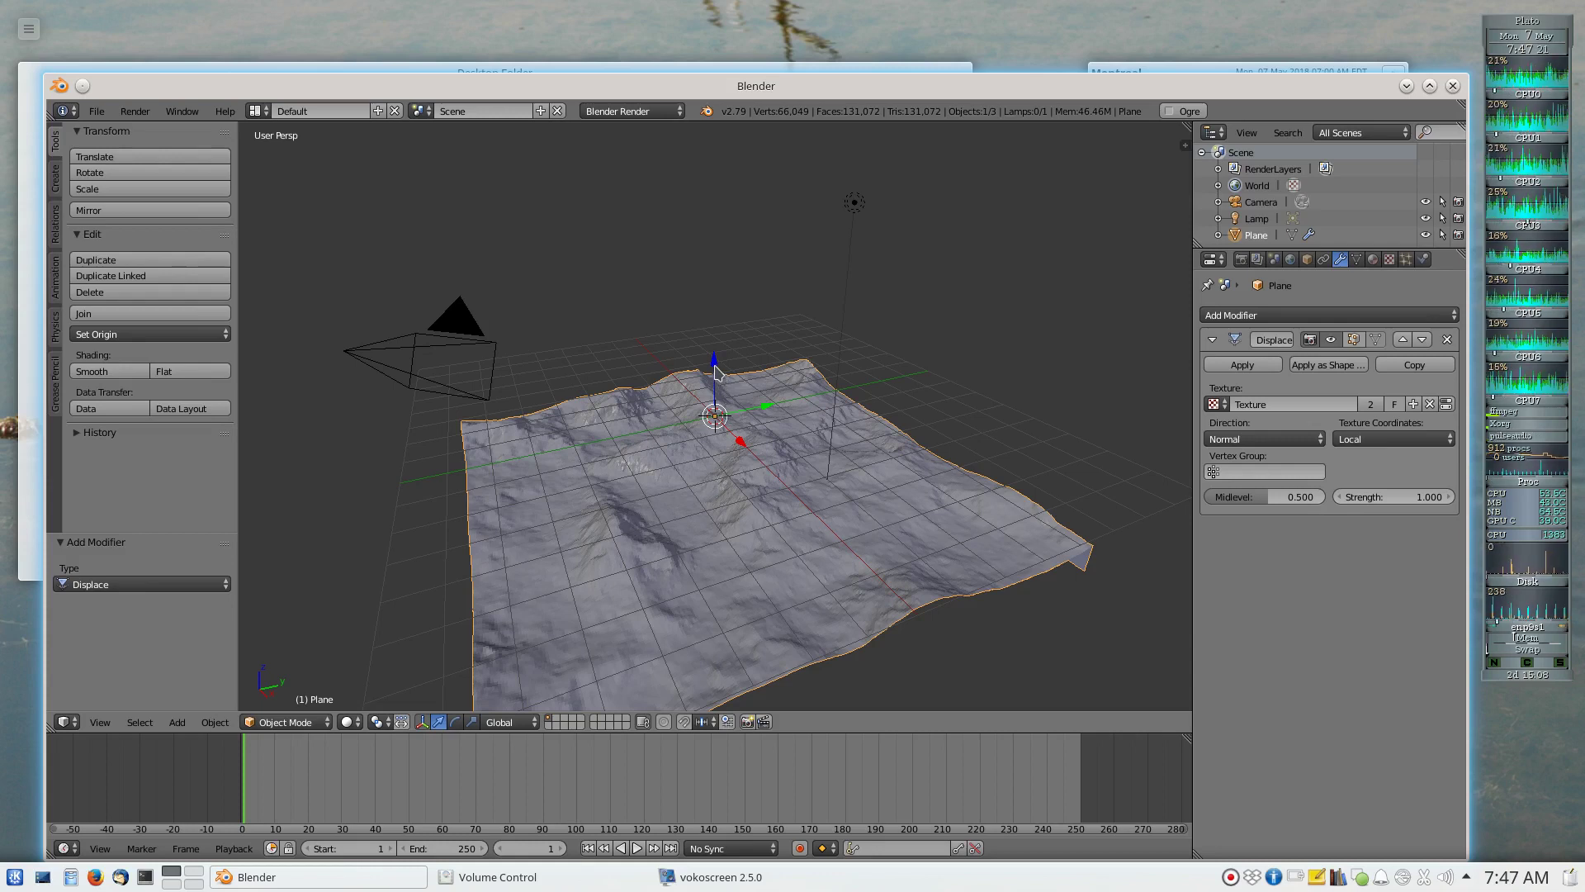
Lift the terrain plane above the grid, then move it back down to 1.797, -1.366, -4.408 offset
key("g")
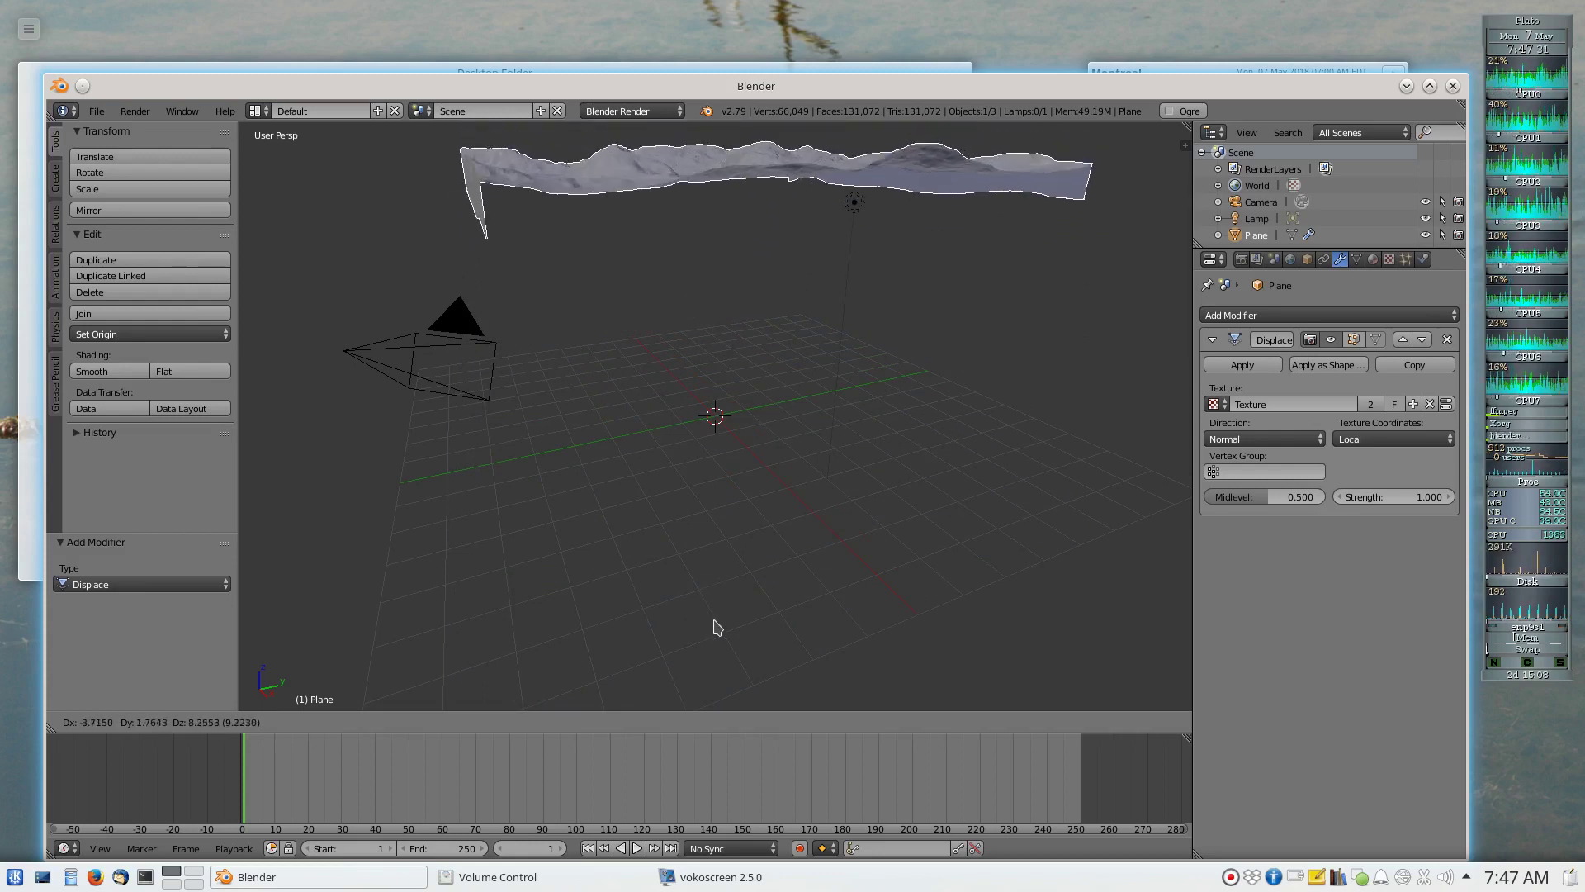
left_click(728, 682)
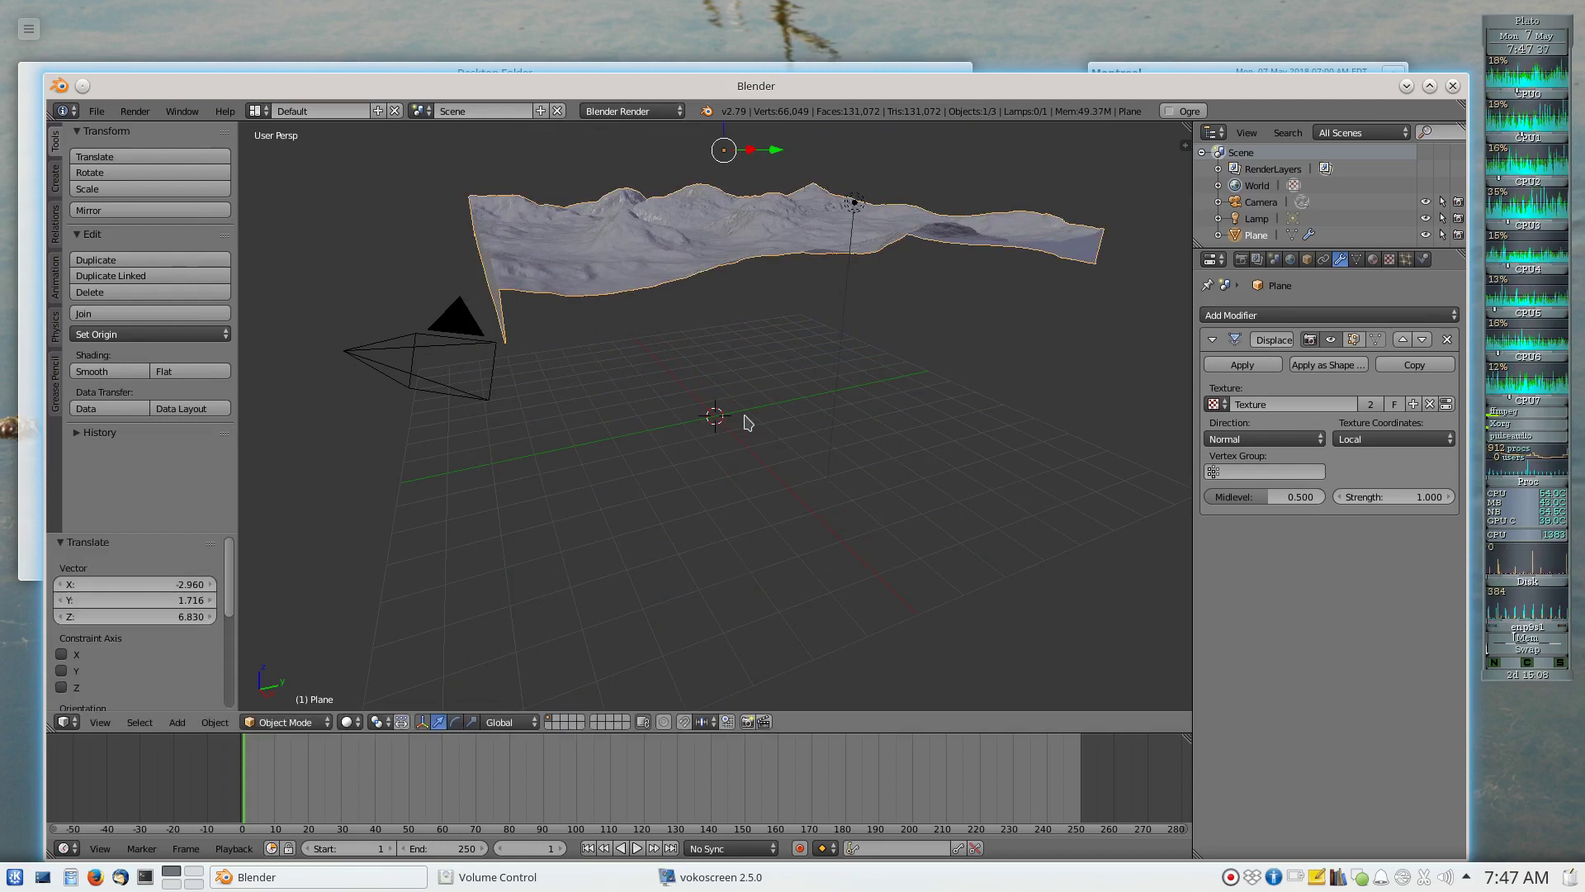
key("g")
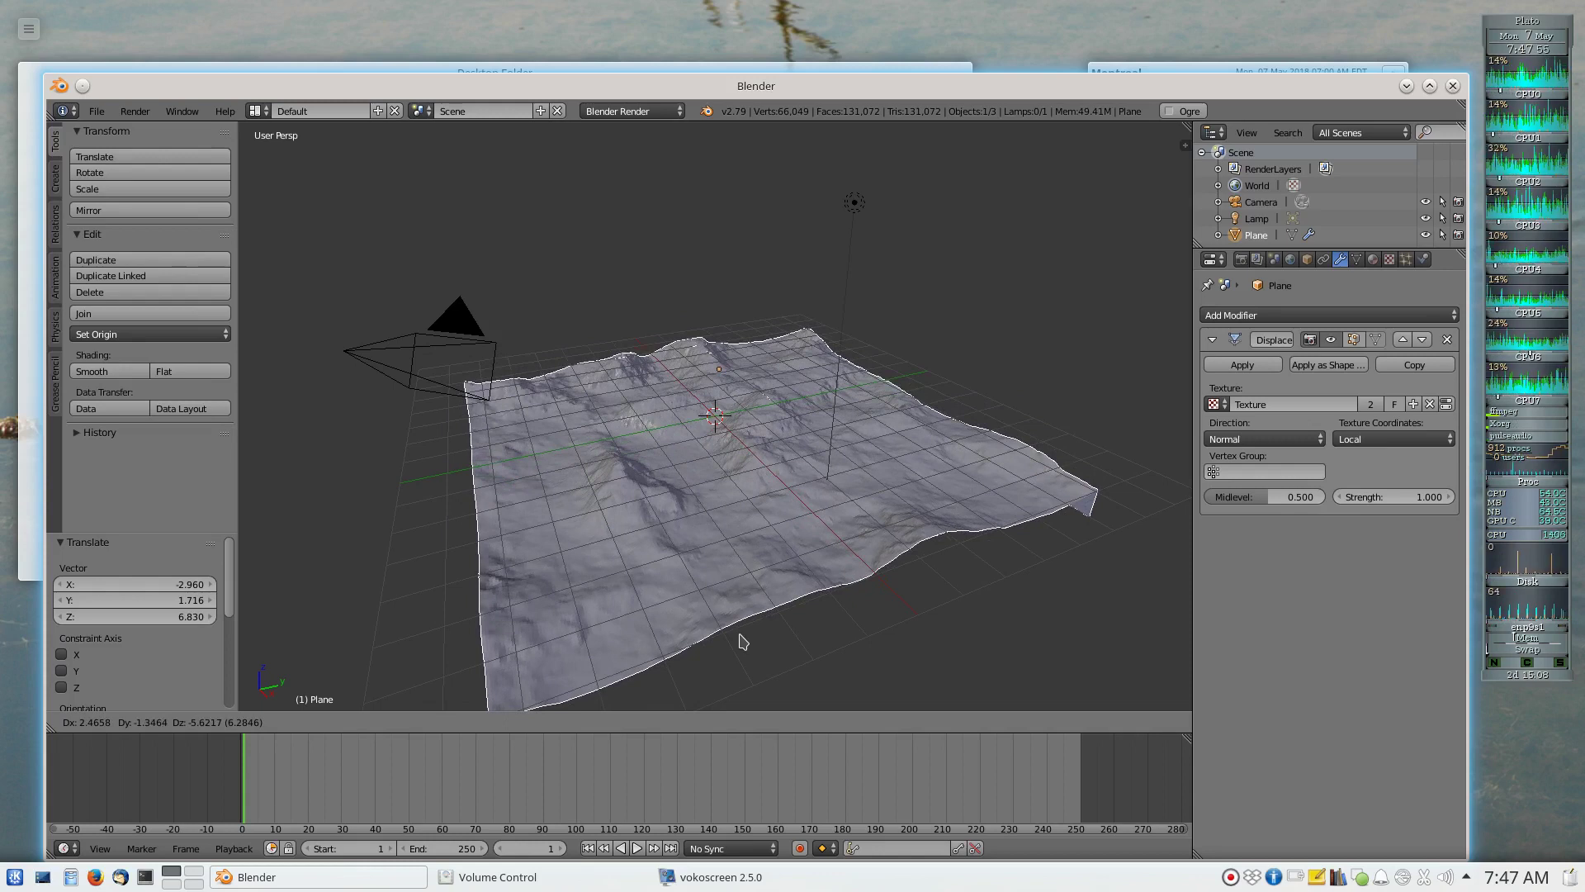
left_click_drag(742, 642, 731, 595)
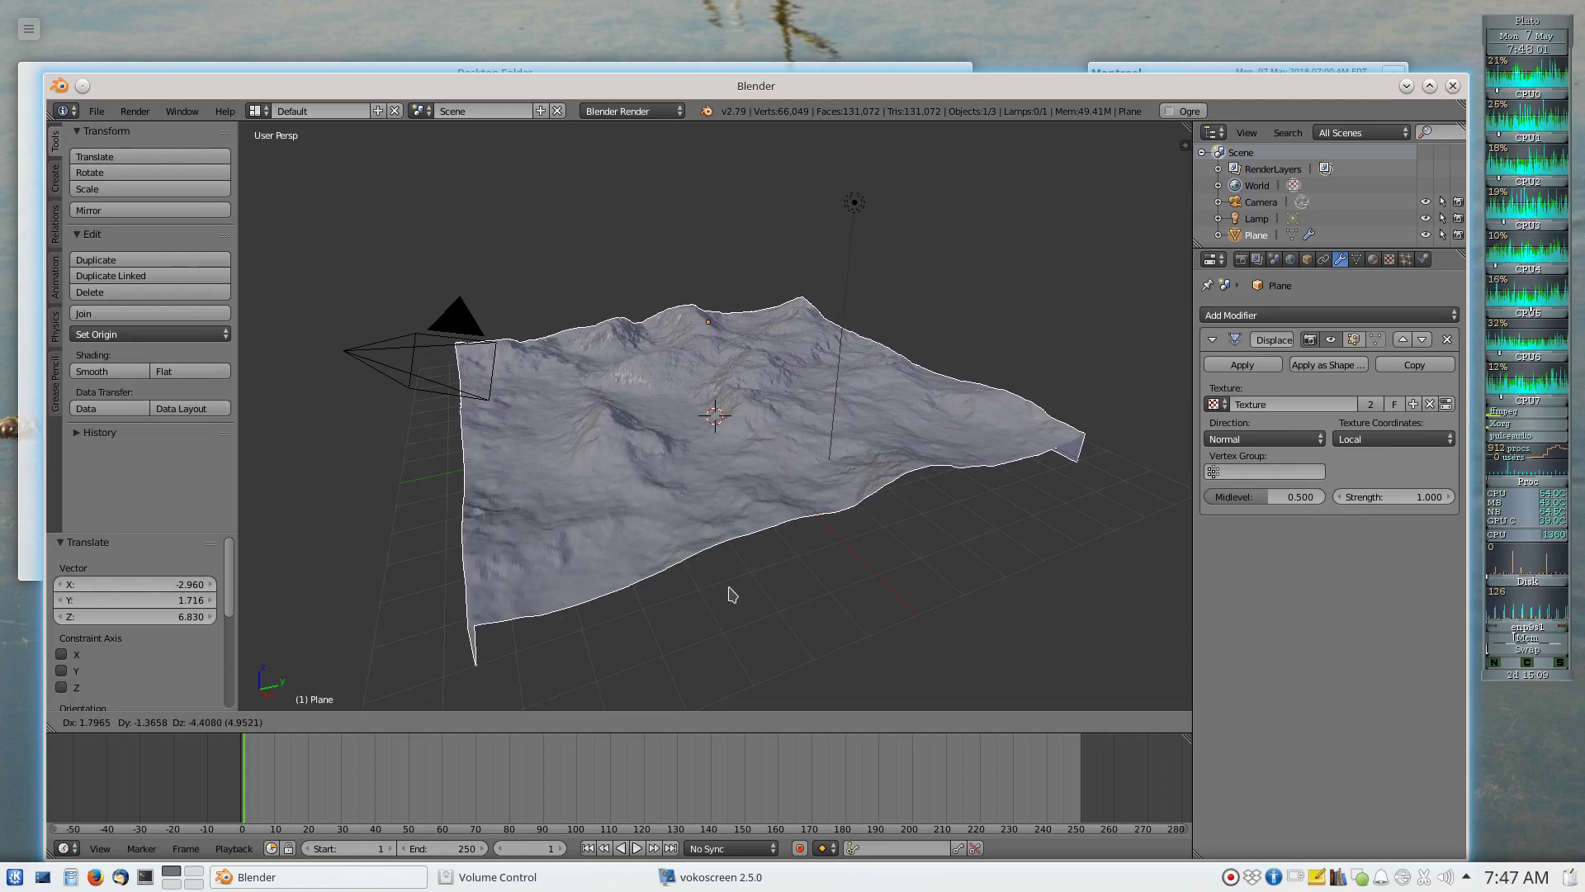
left_click(730, 595)
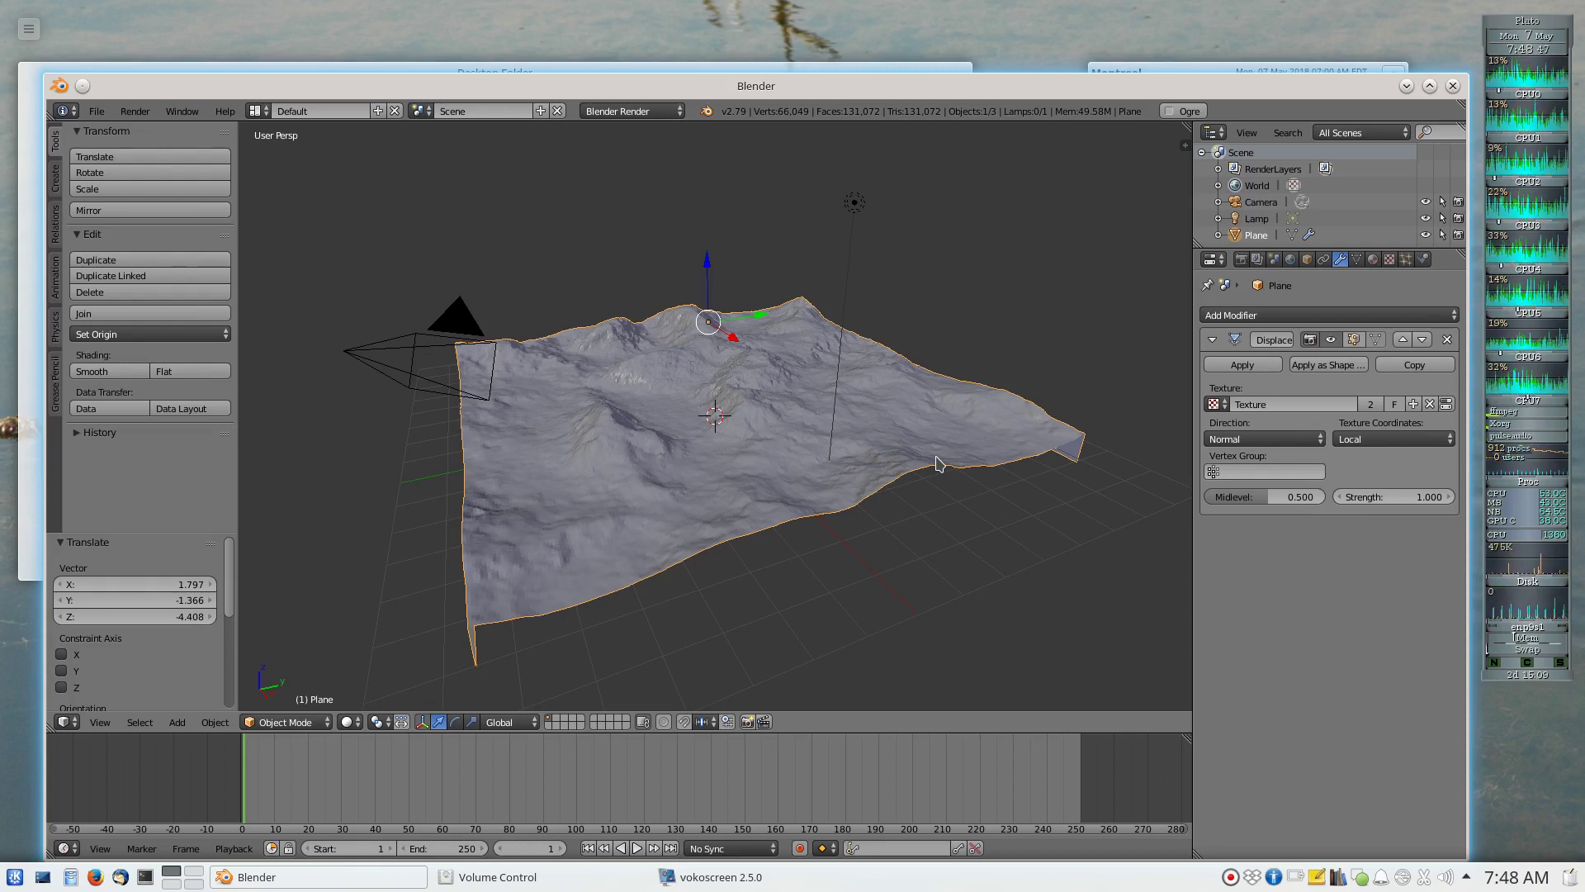
Scale the terrain by 2 along Y, then undo it with a 0.5 Y scale
key("s")
key("y")
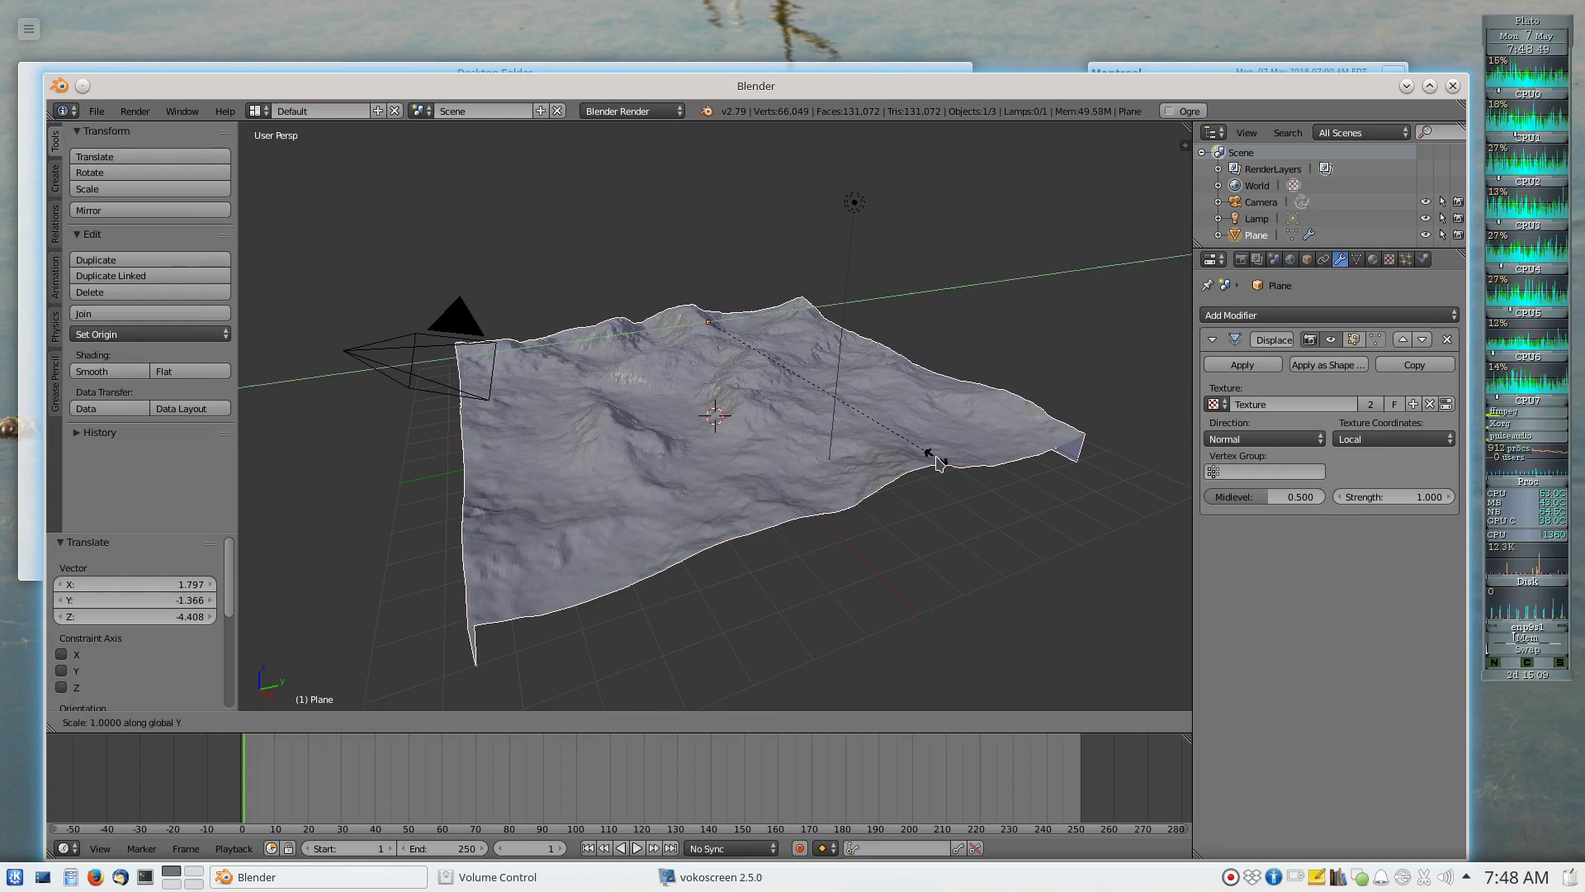
key("2")
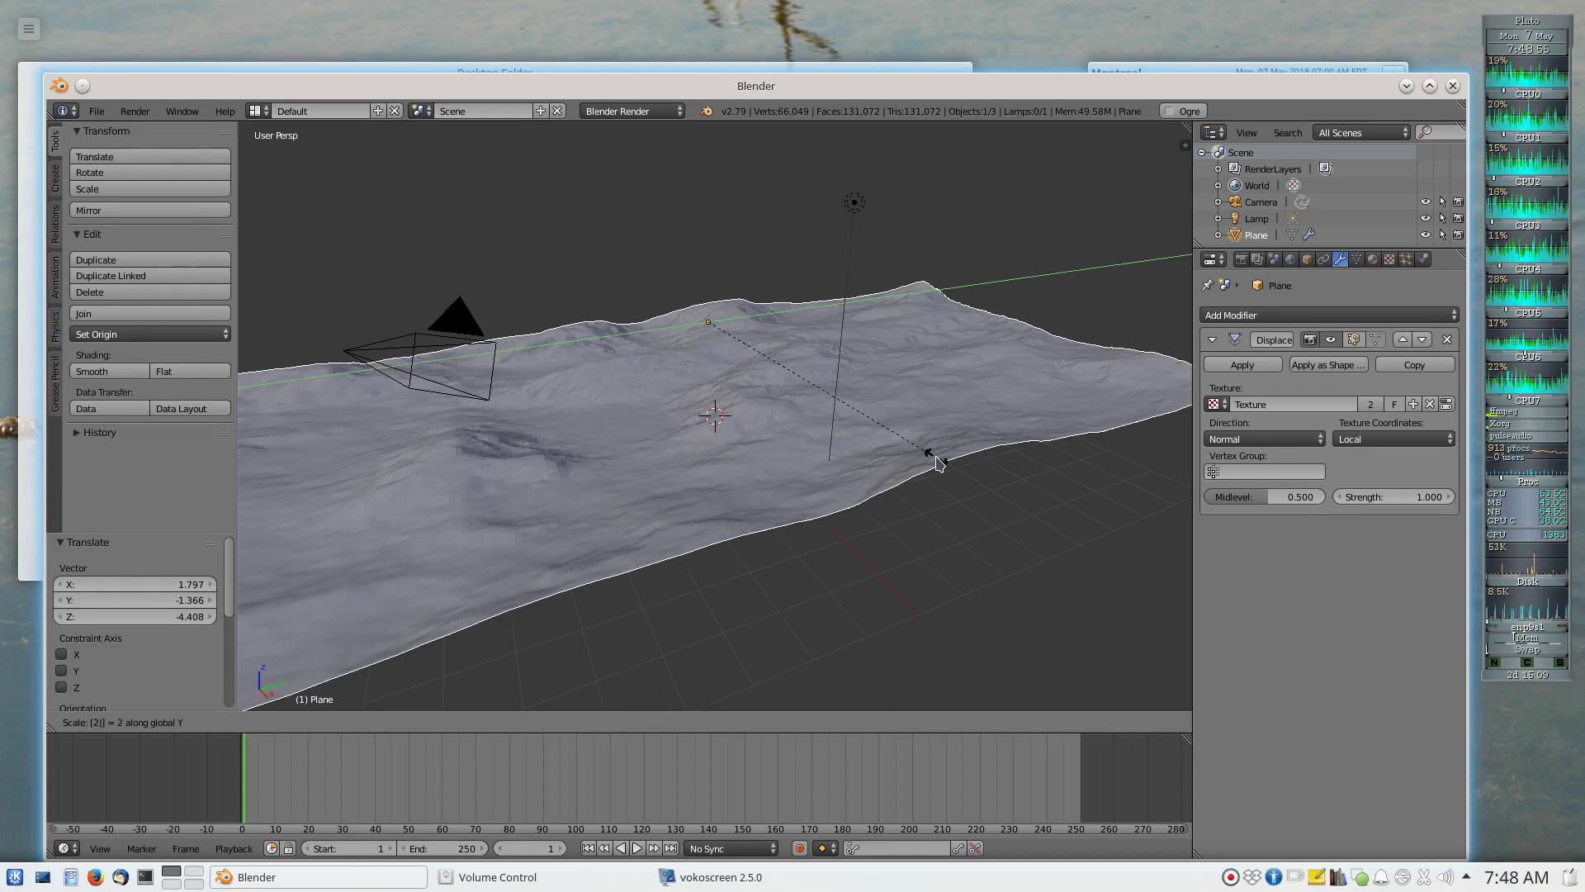
key("Return")
type("s")
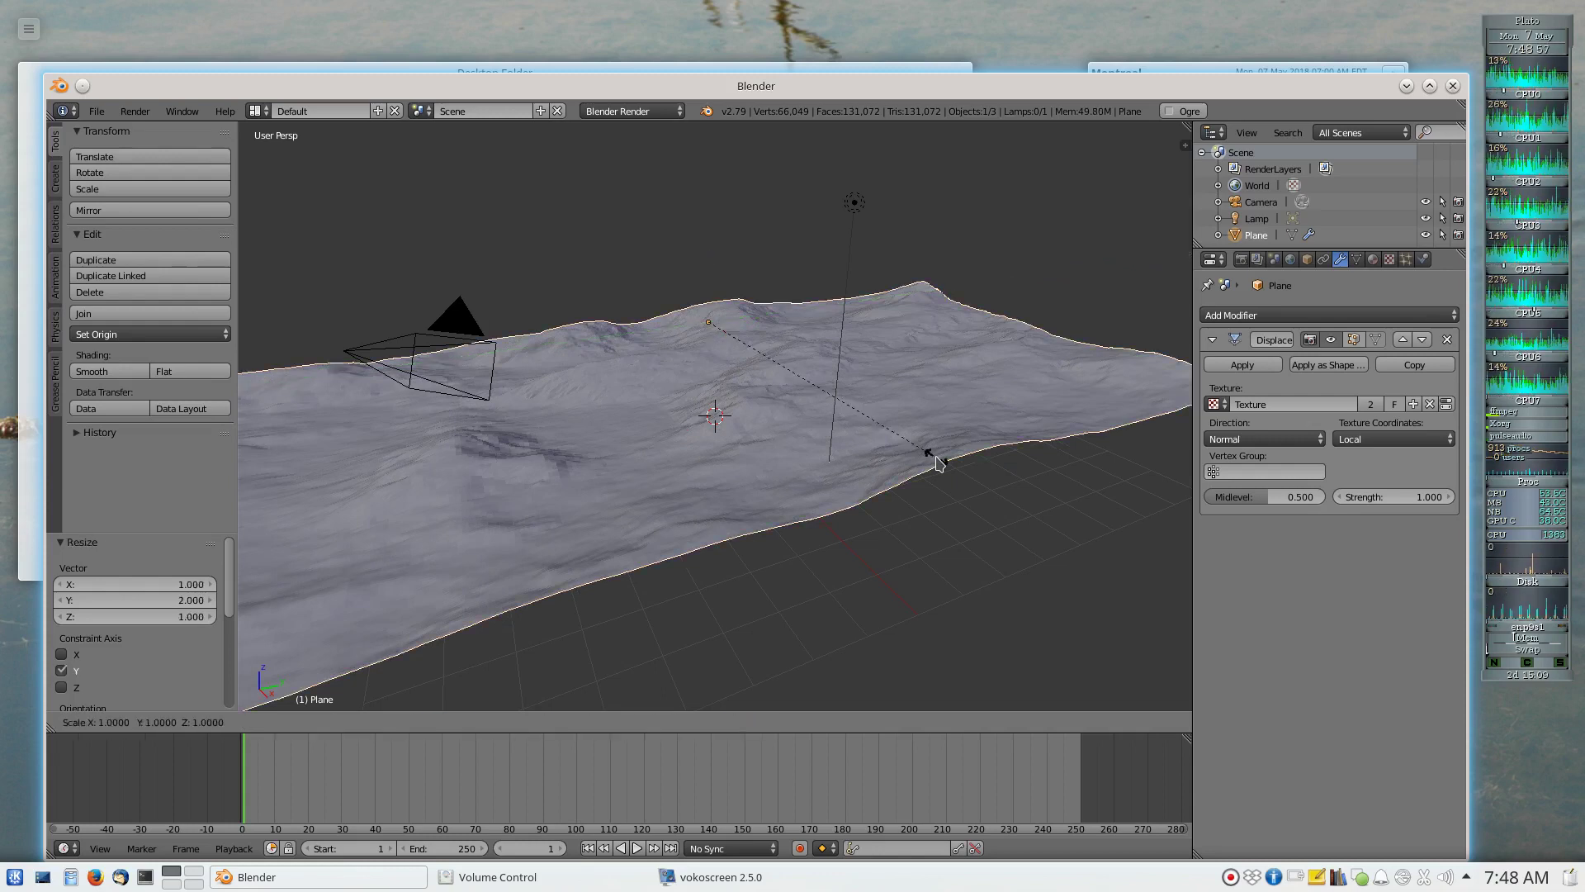
type("y0.5")
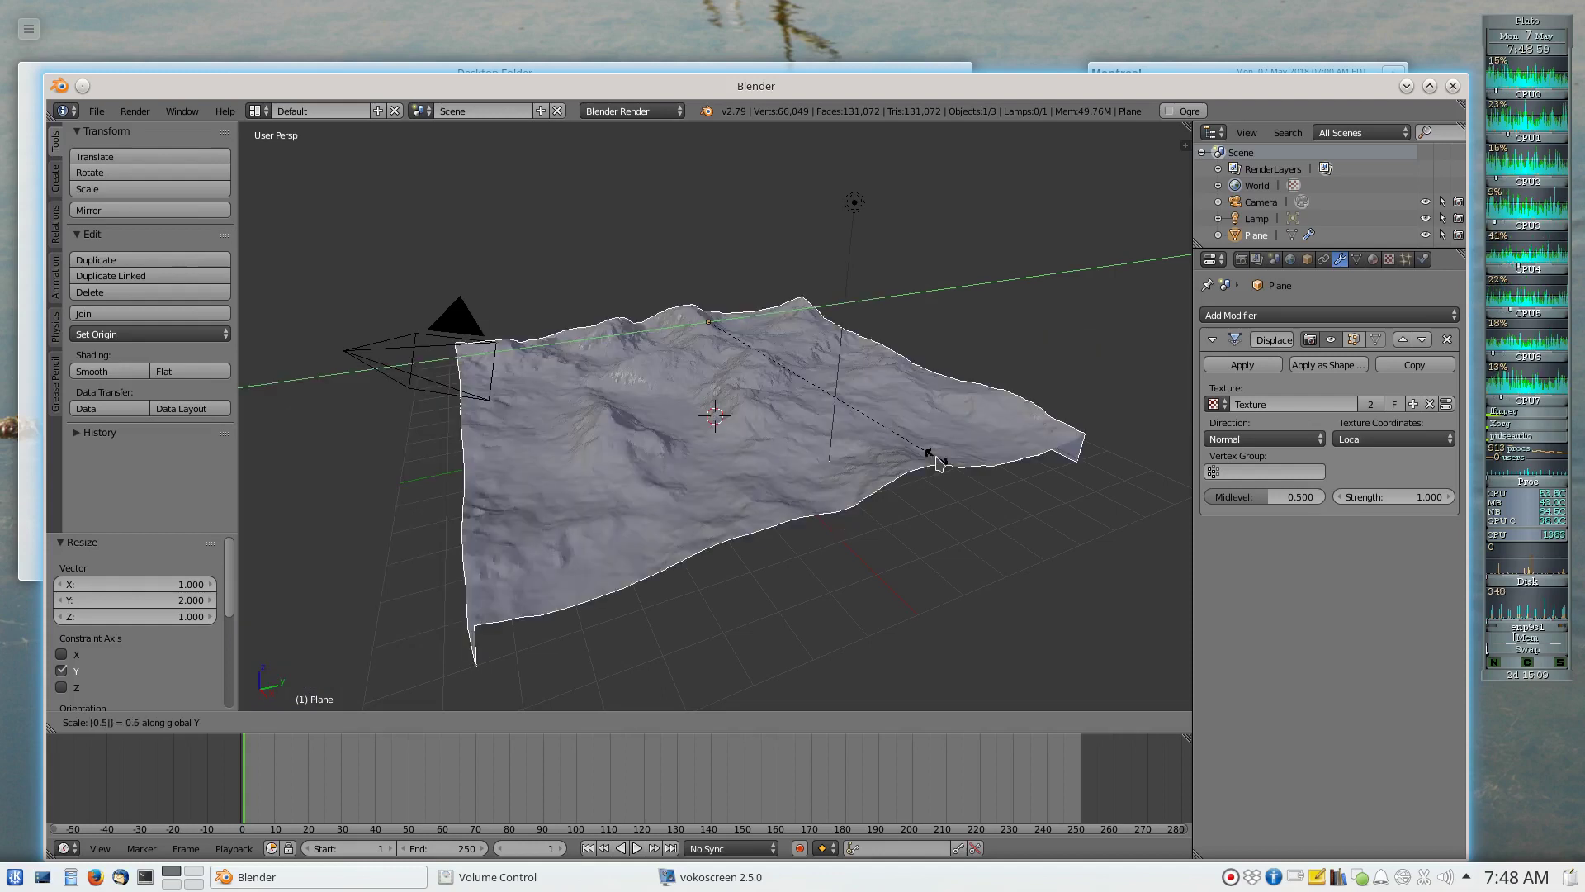
key("Return")
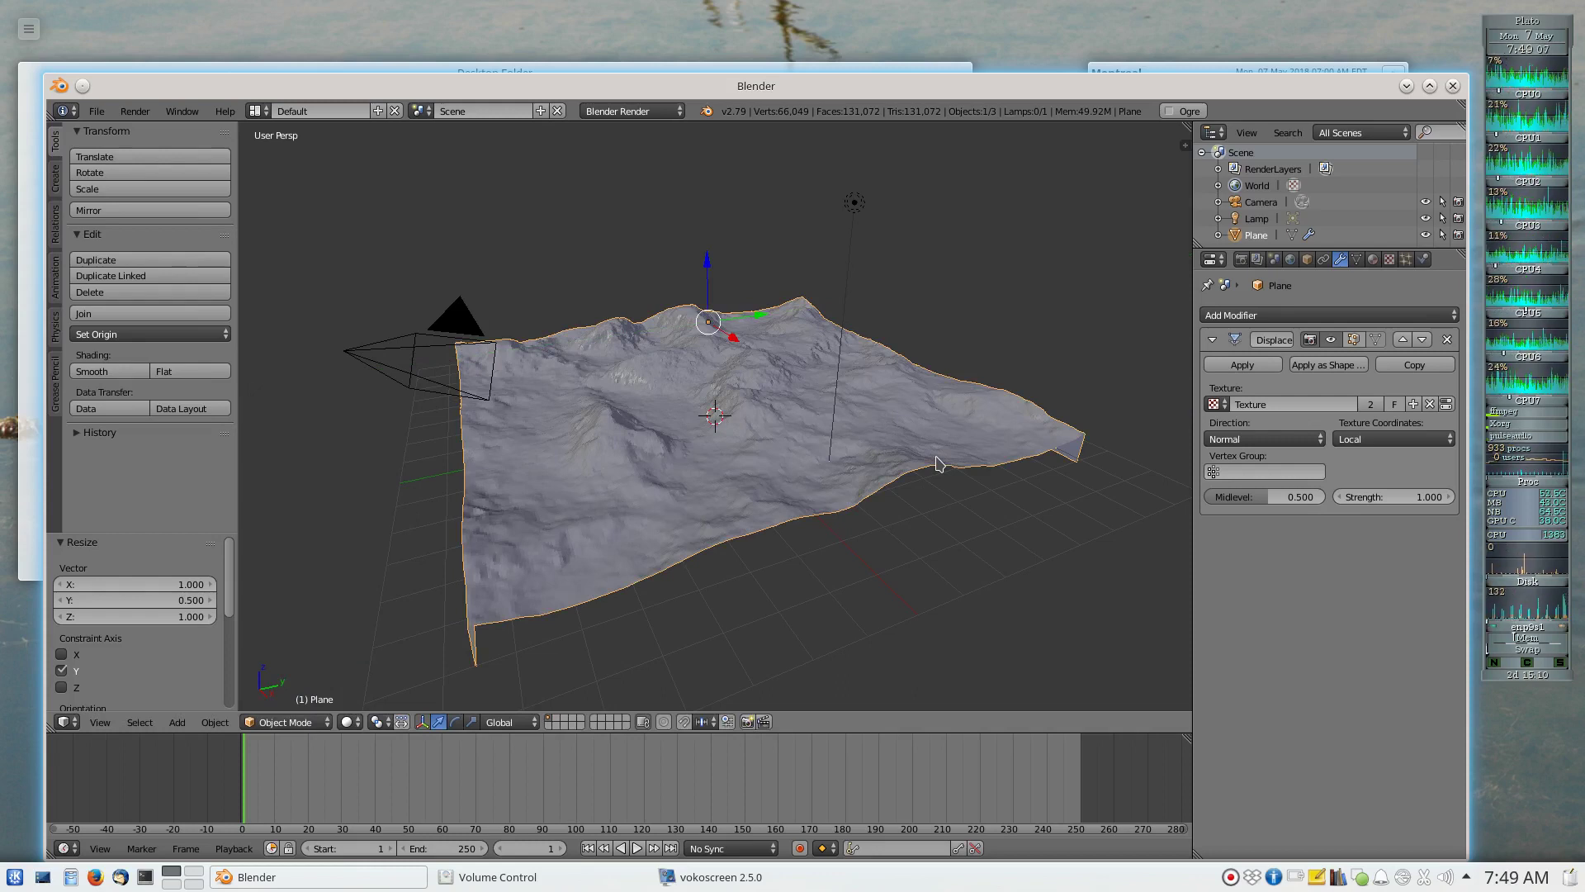
Scale the terrain by 2 along Z to double the mountain height
key("s")
key("z")
key("2")
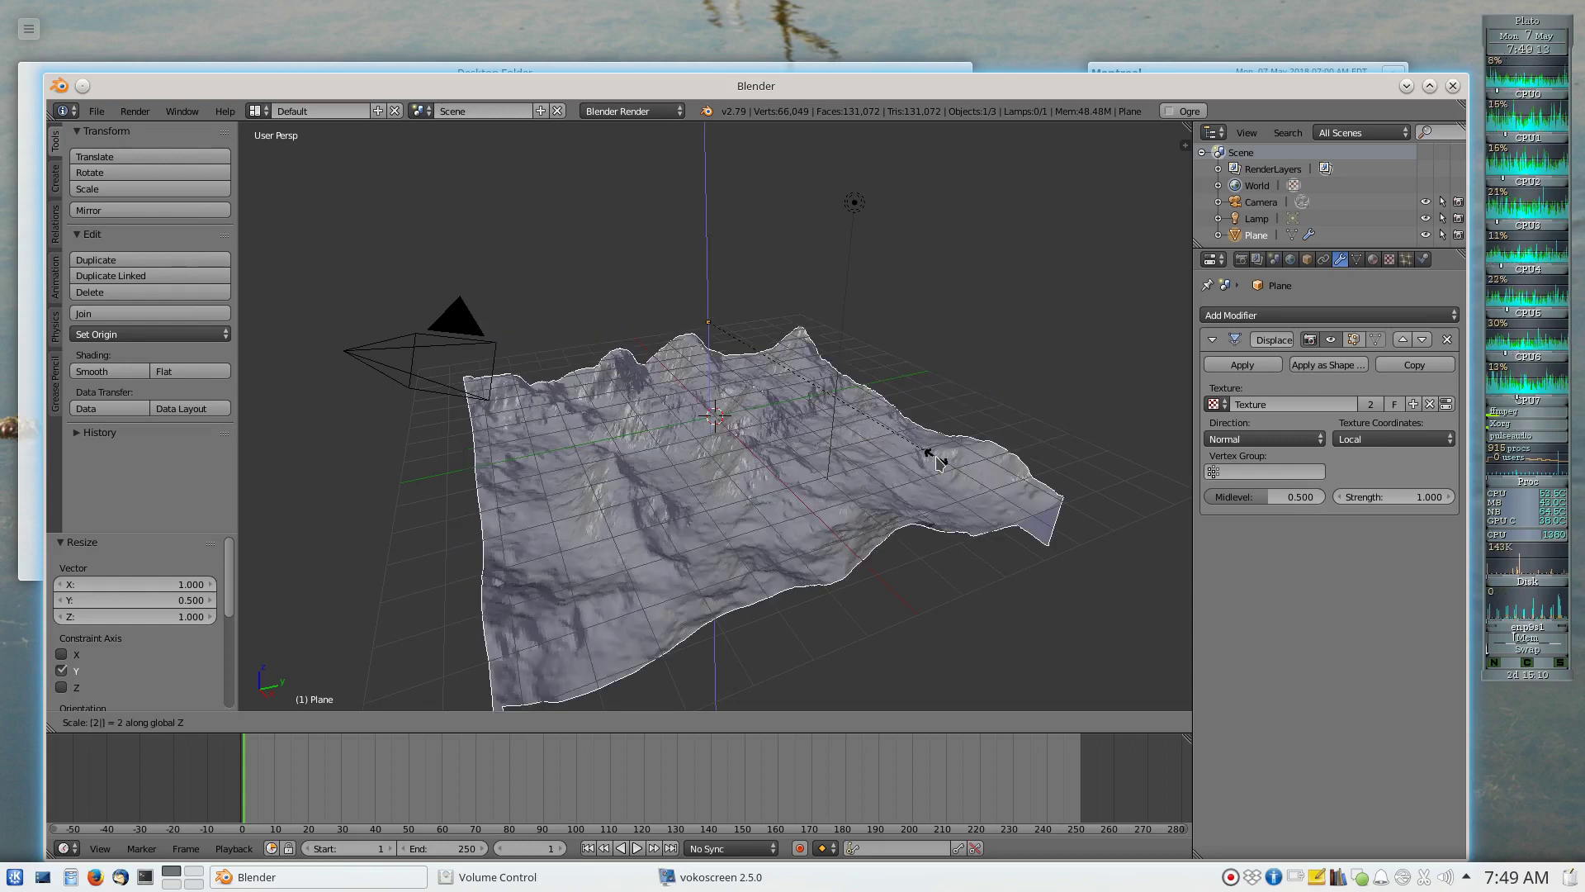
key("Return")
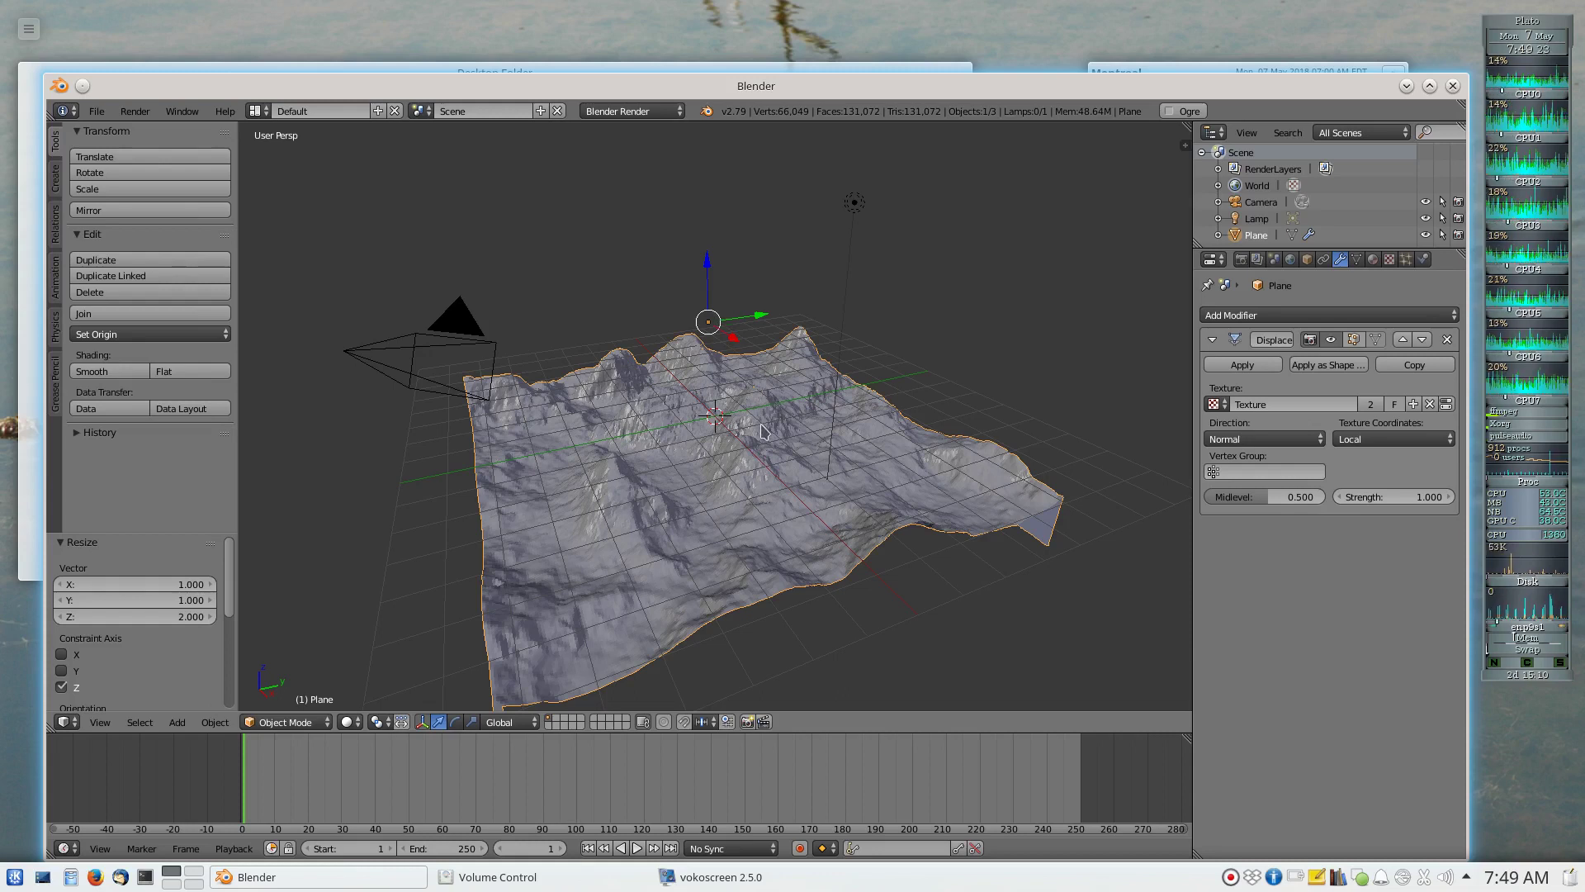
Nudge the terrain plane by -0.276 X, 0.133 Y and 0.615 Z
key("g")
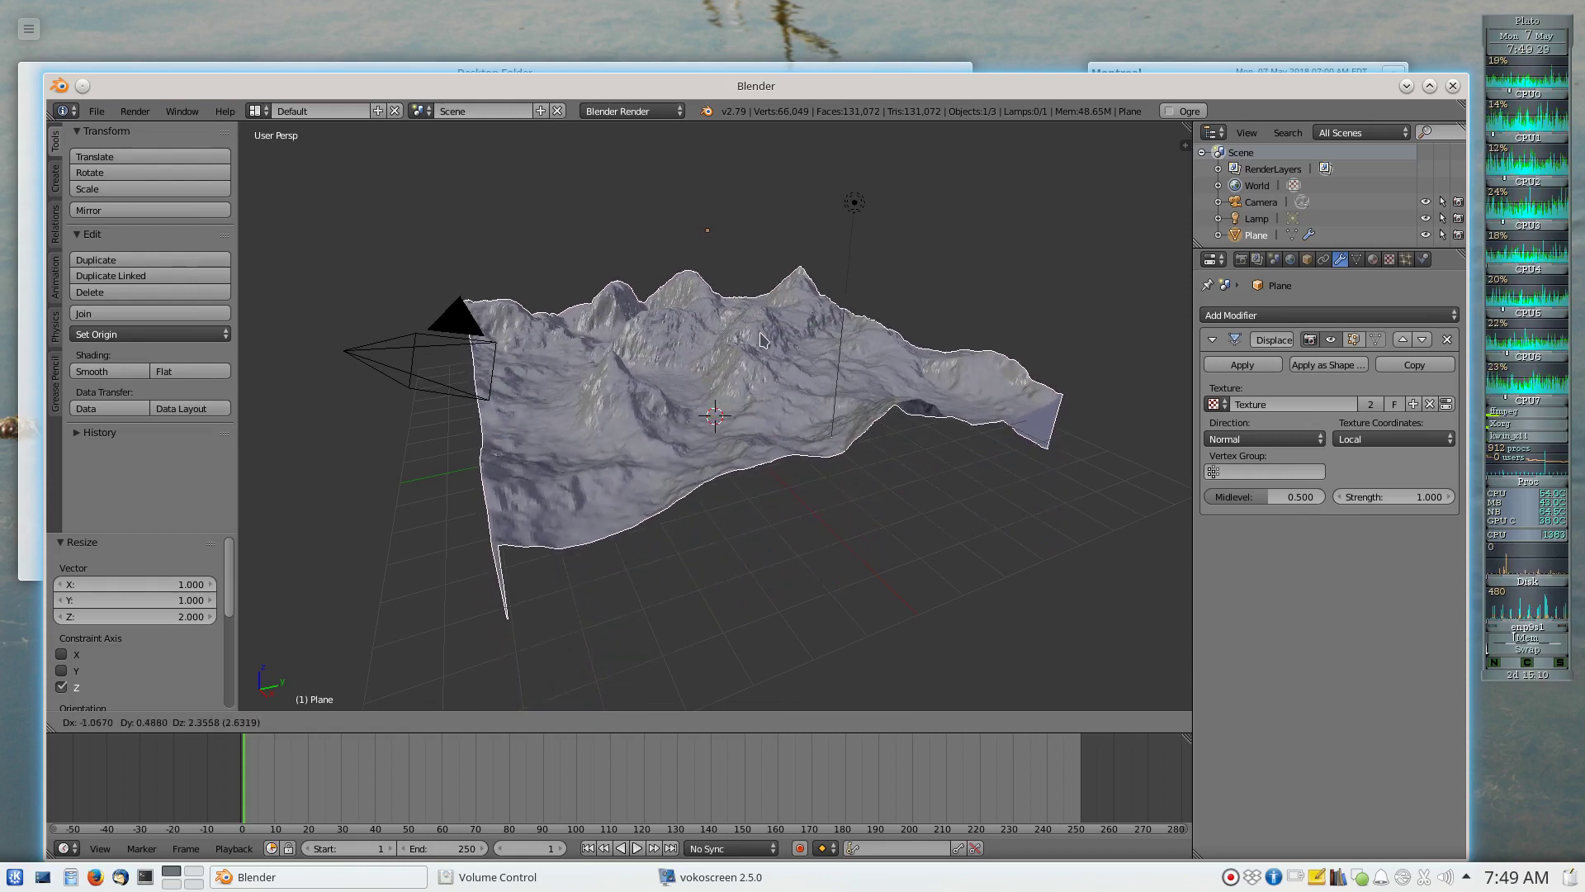
left_click(760, 339)
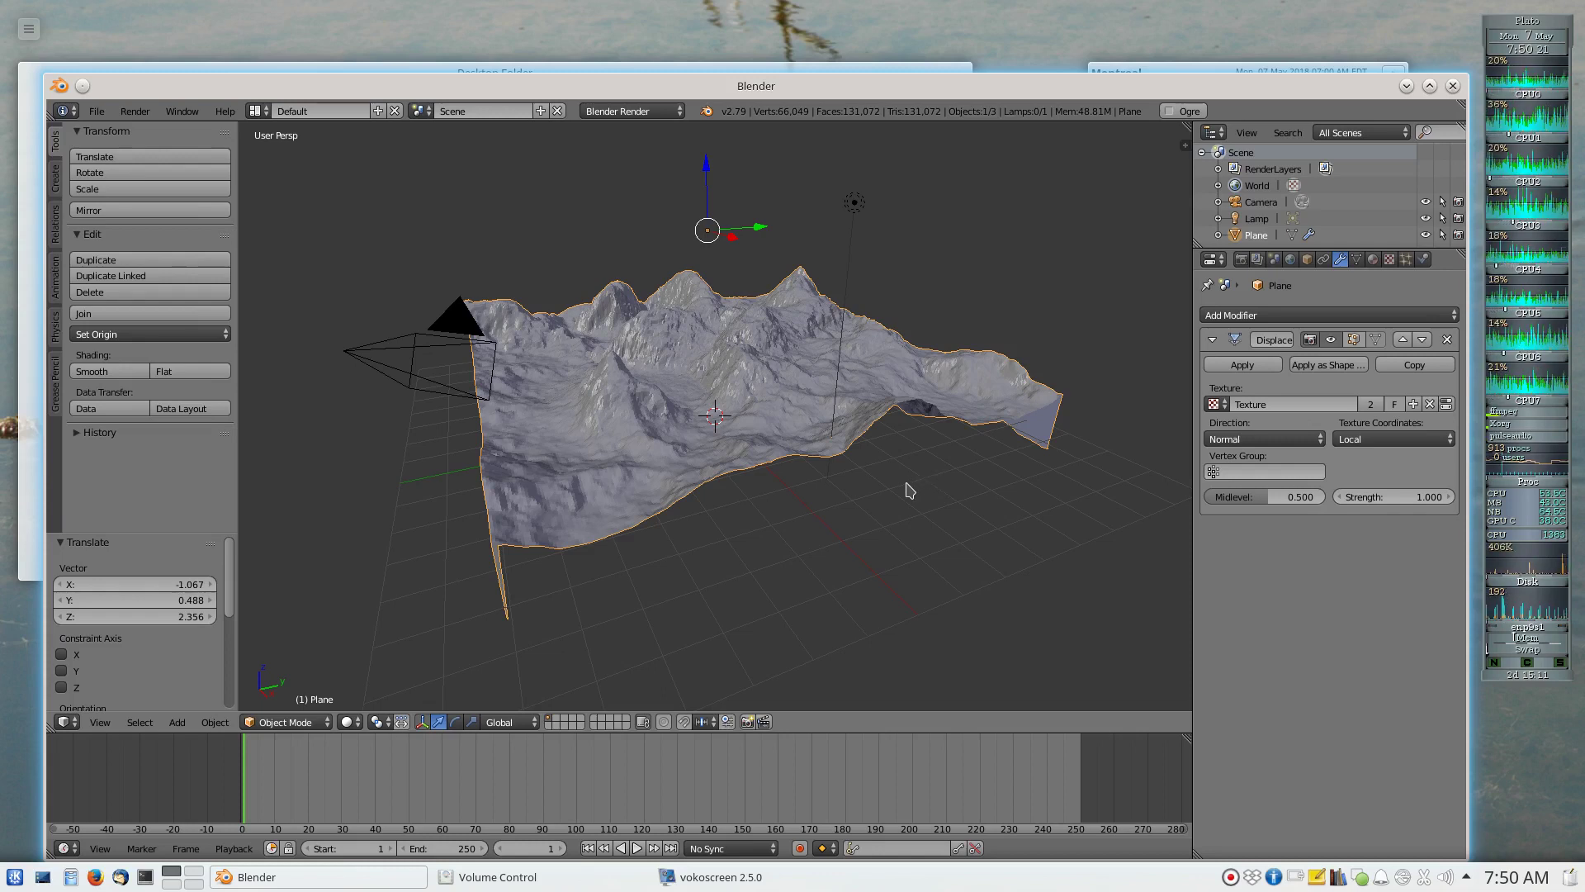
key("g")
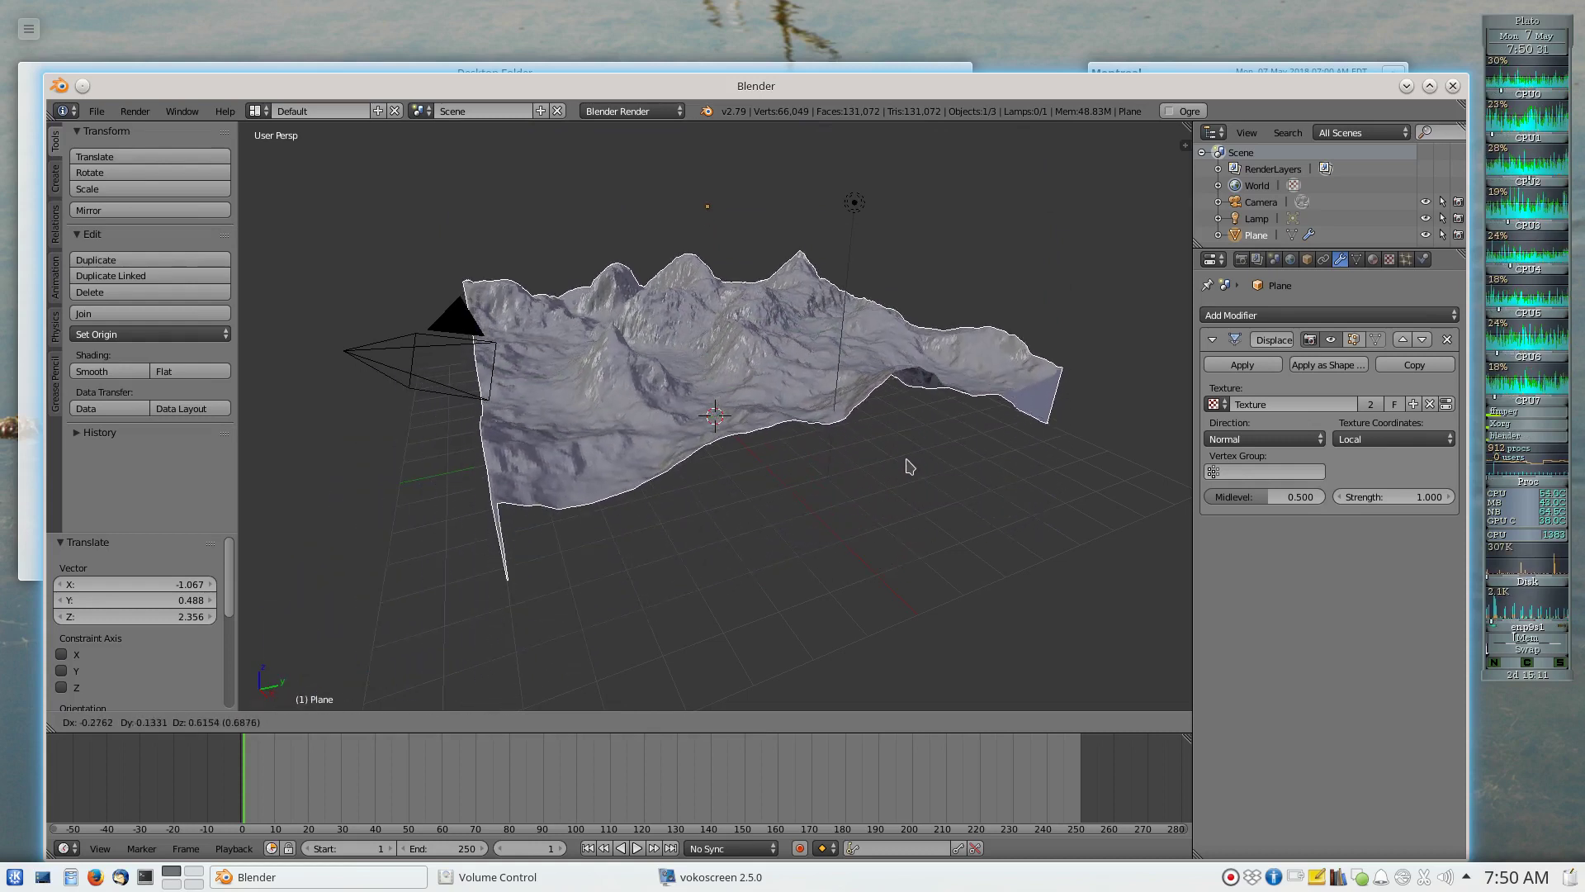
left_click(909, 467)
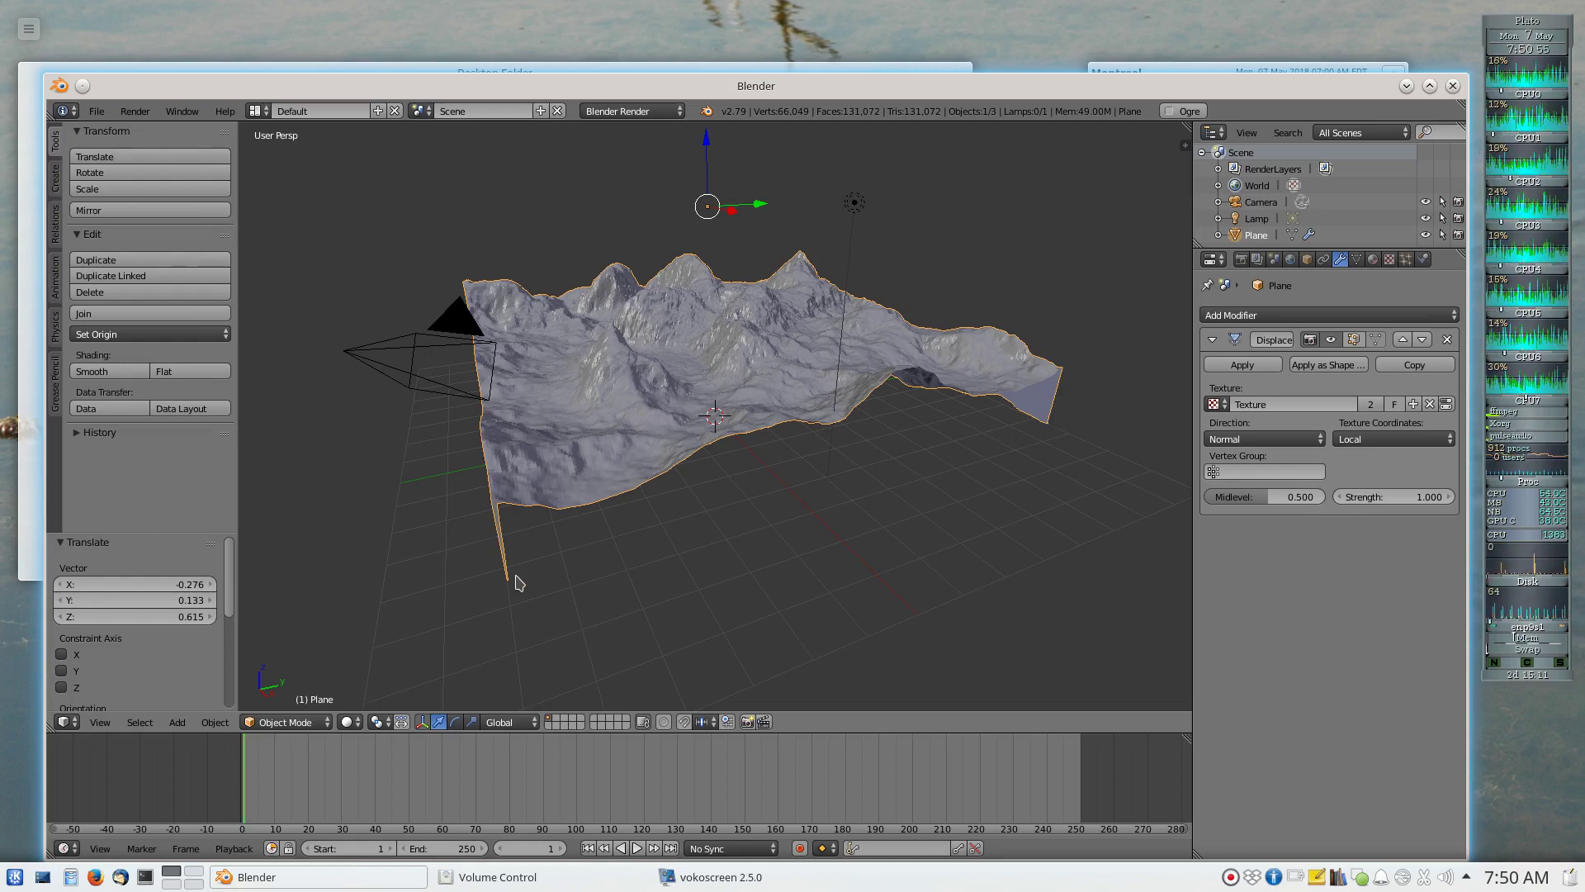
Close Blender and restore the vokoscreen 2.5.0 window from the taskbar
left_click(1453, 85)
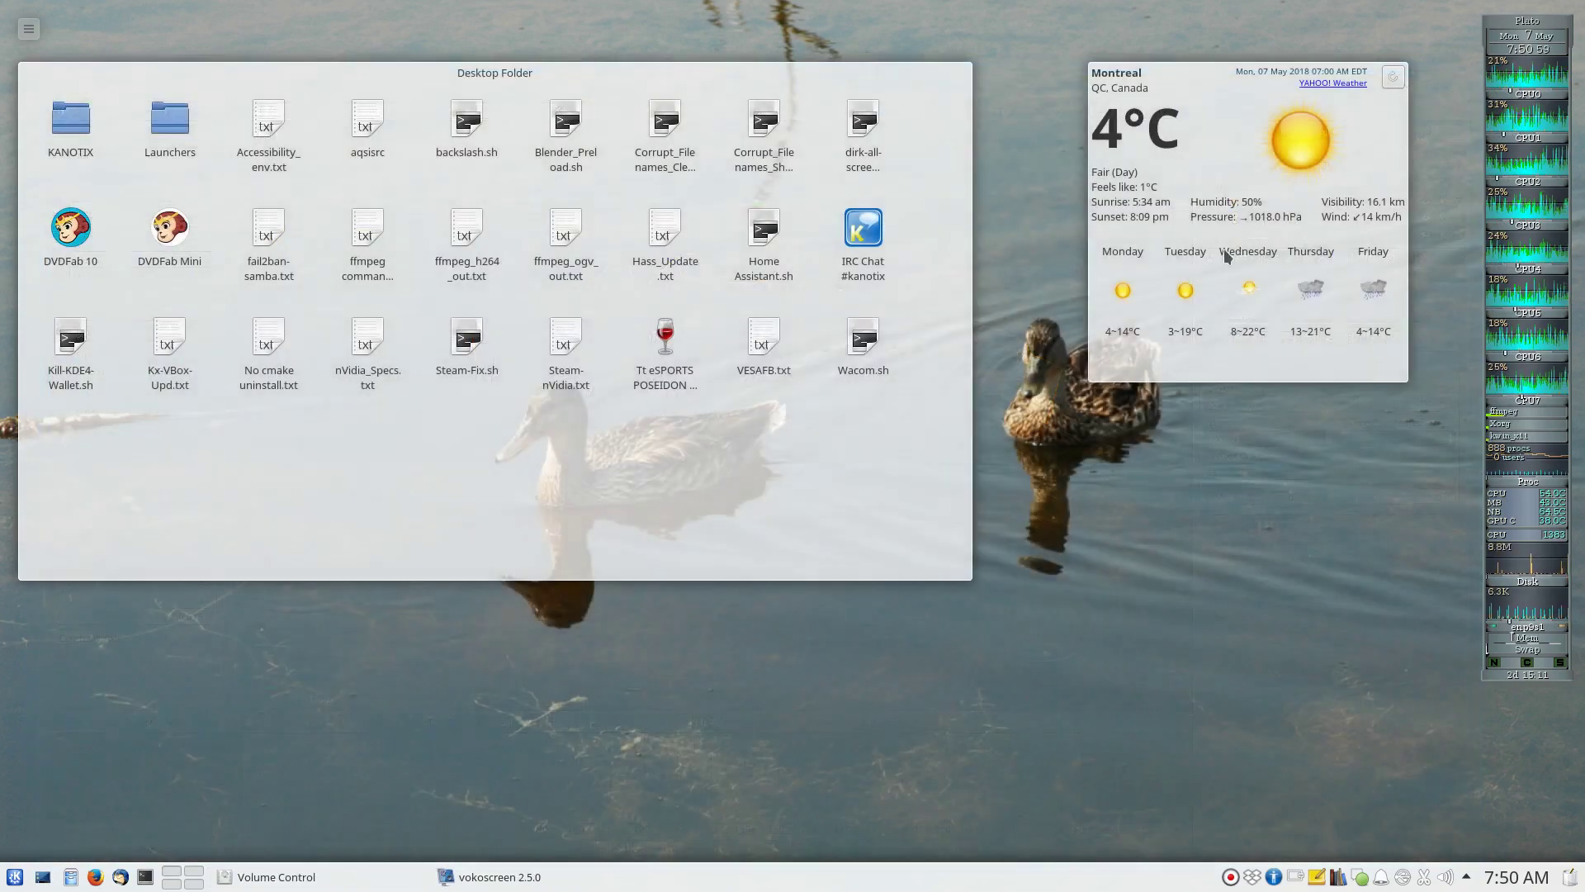
left_click(566, 882)
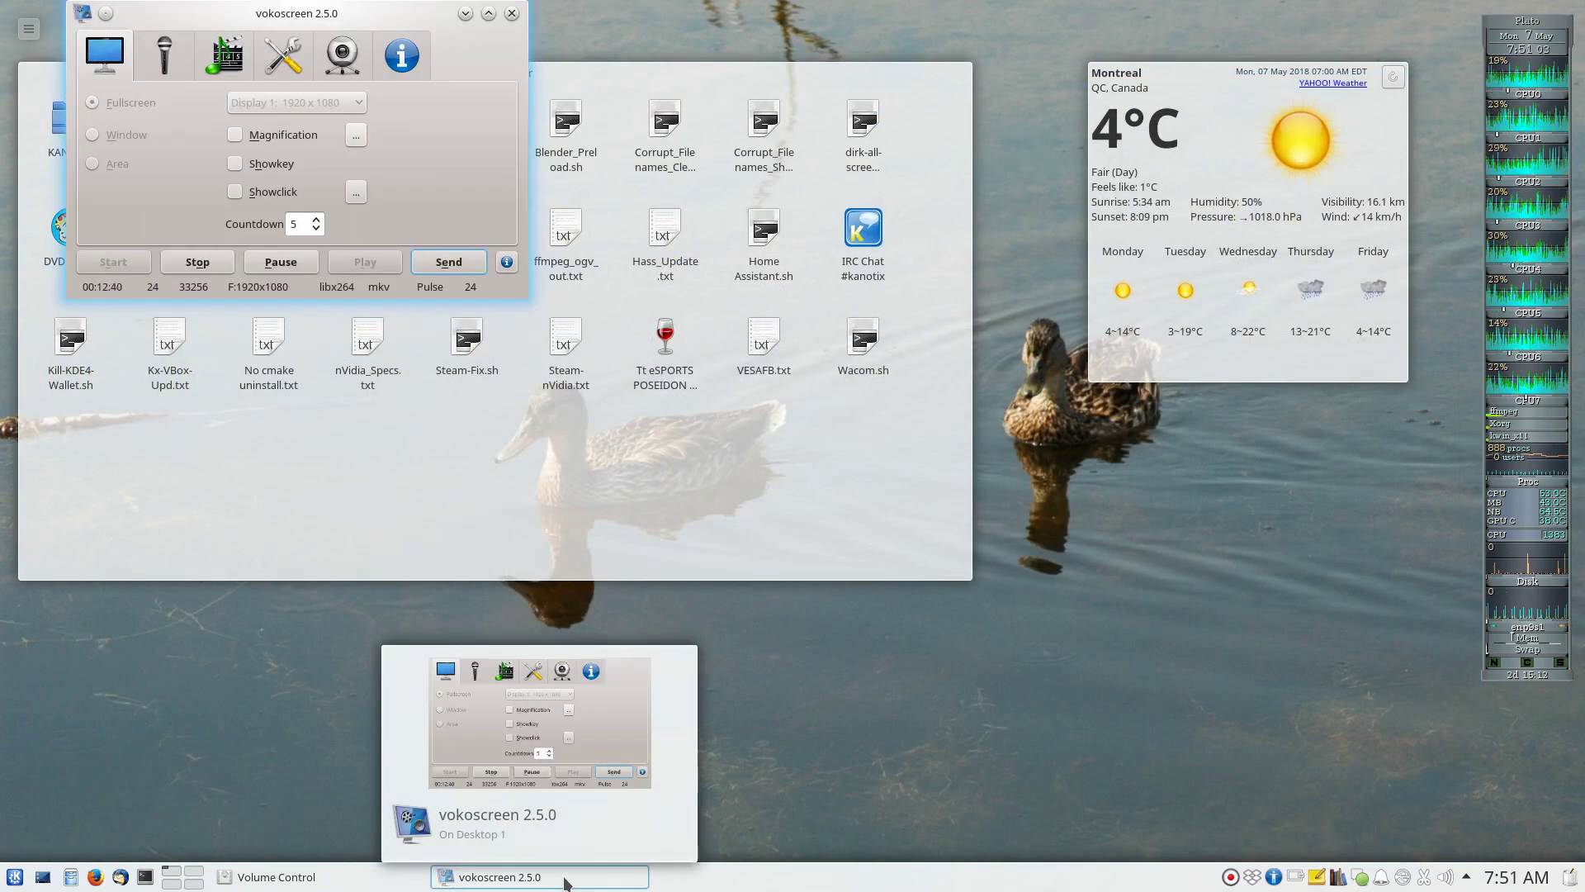